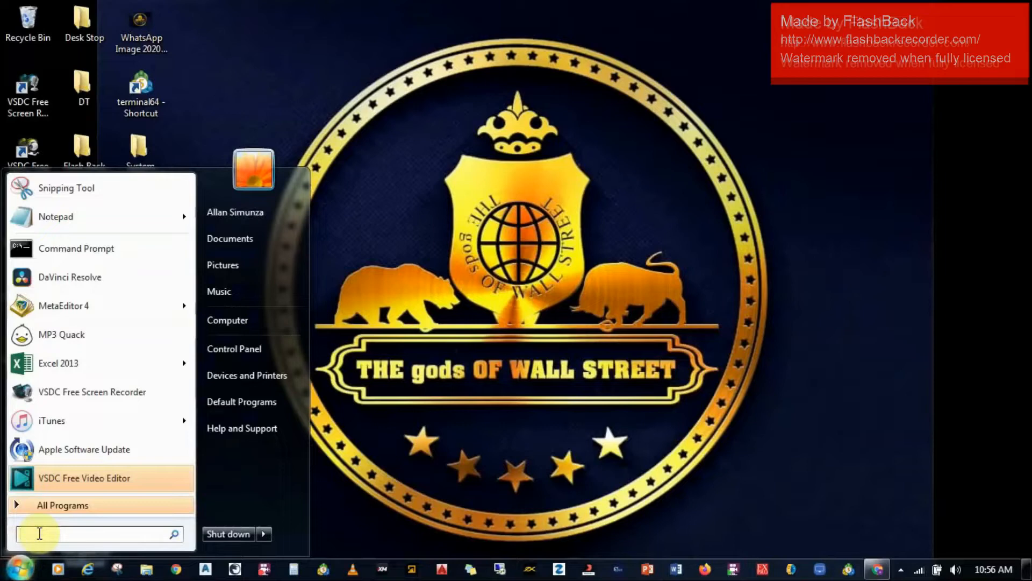
{"action": "type", "text": "re"}
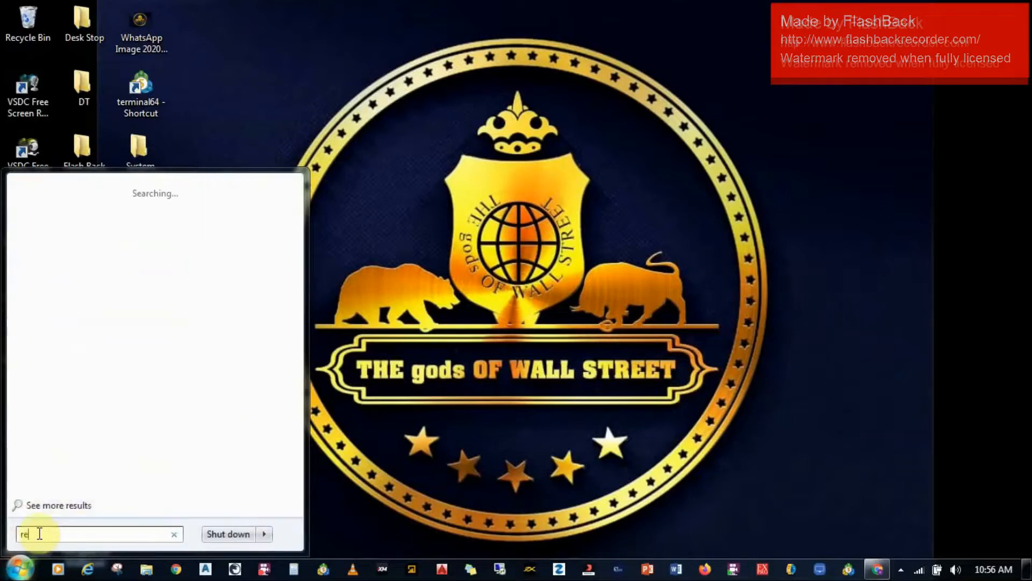
{"action": "type", "text": "mote"}
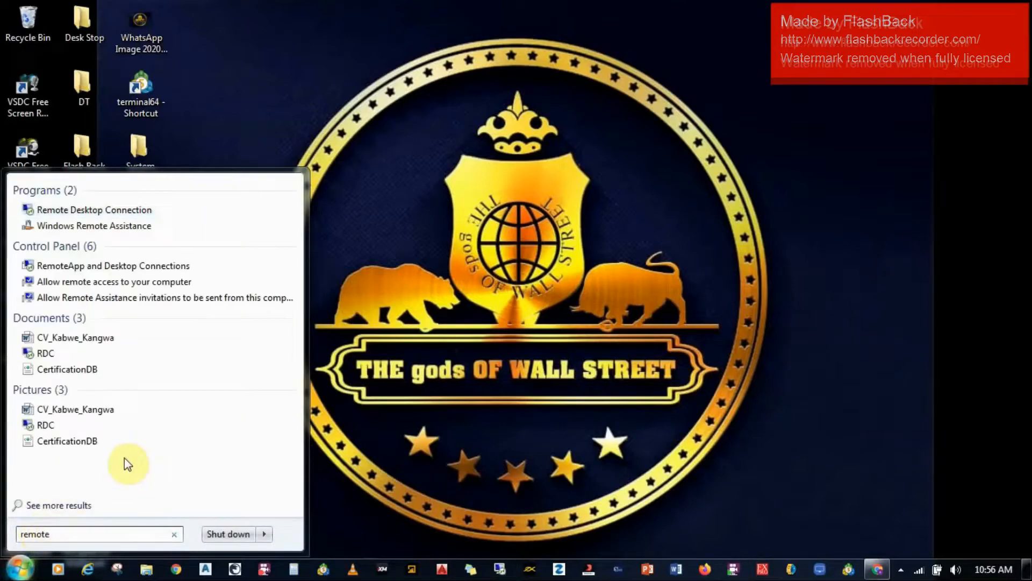
{"action": "left_click", "coordinate": [119, 211]}
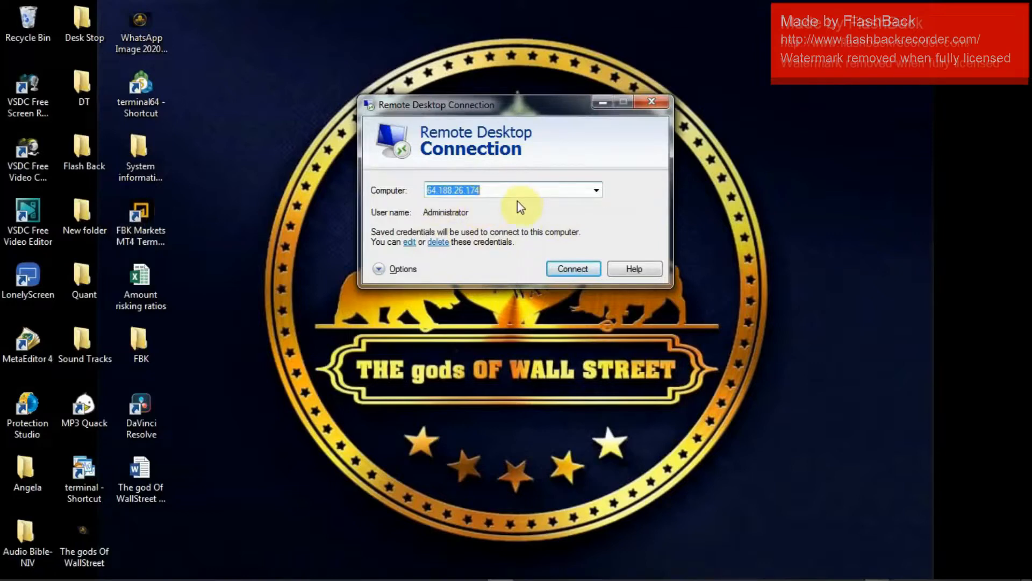
{"action": "left_click", "coordinate": [586, 275]}
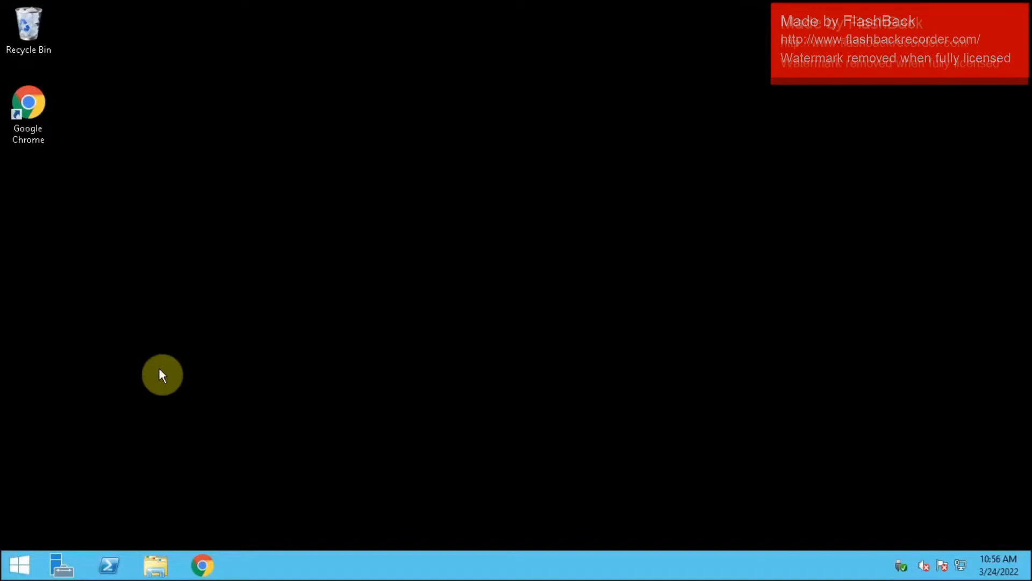
- Open Google Chrome on the remote desktop and check the Downloads folder in File Explorer, closing the folder window
{"action": "left_click", "coordinate": [204, 565]}
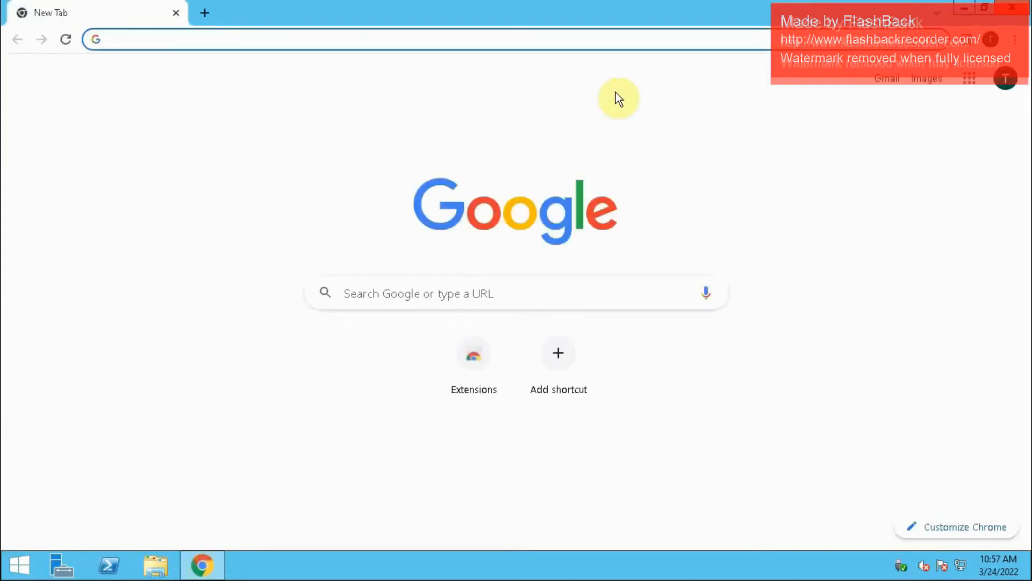
{"action": "left_click", "coordinate": [158, 562]}
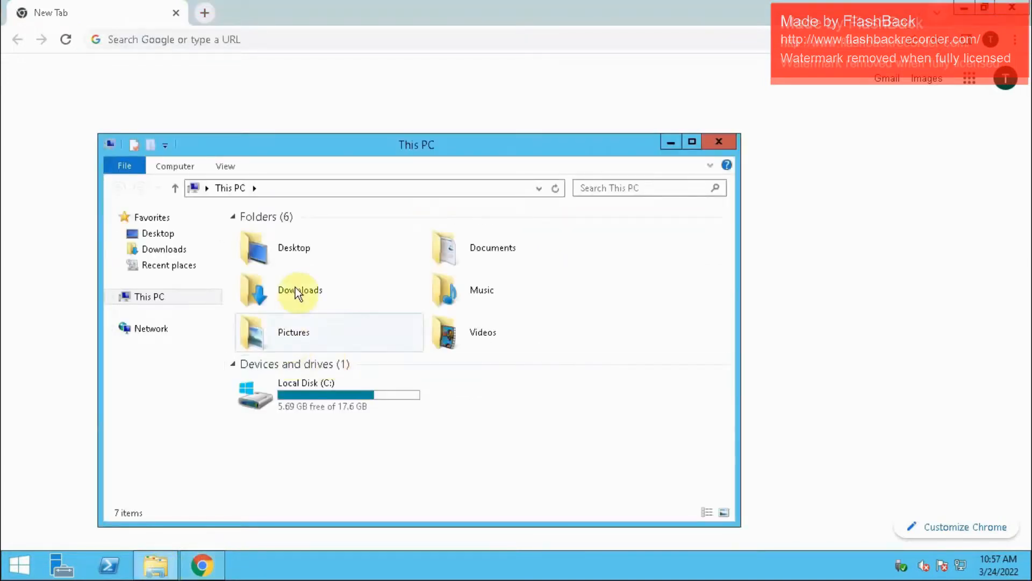
{"action": "left_click", "coordinate": [295, 290]}
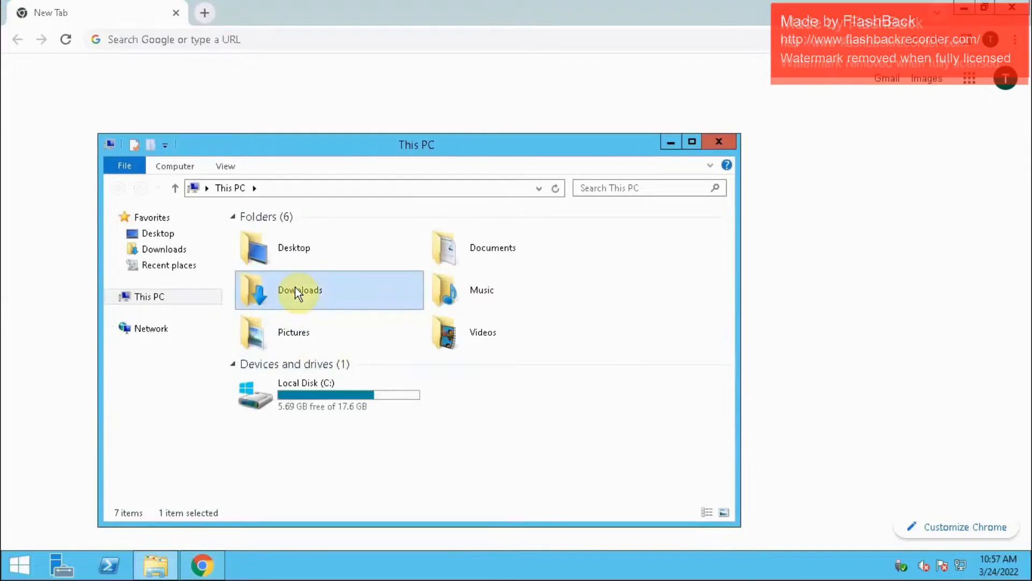
{"action": "double_click", "coordinate": [295, 287]}
{"action": "left_click", "coordinate": [720, 142]}
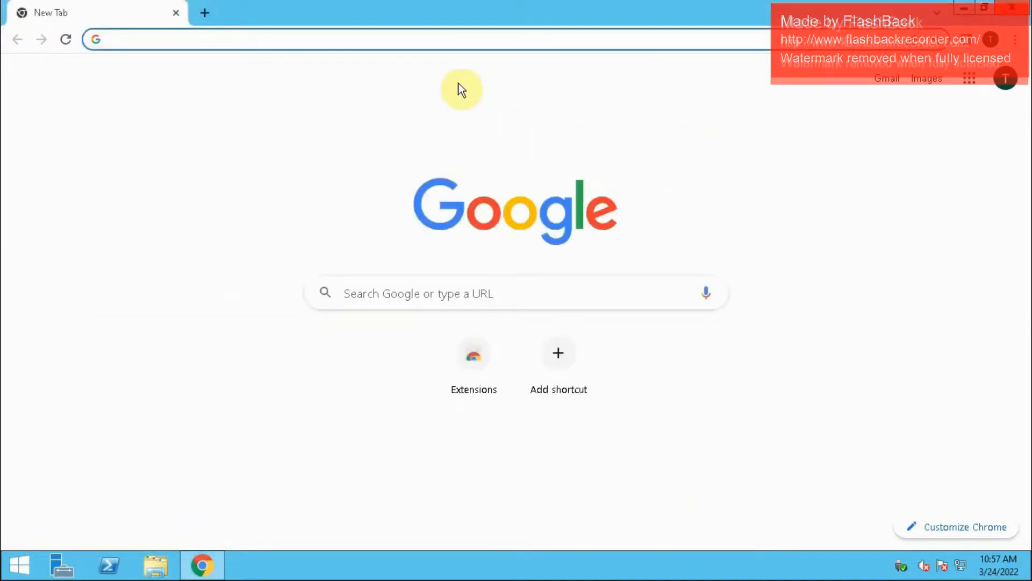
- Search the web for "fxpro mt4" and open FxPro's MetaTrader 4 trading platform page
{"action": "left_click", "coordinate": [370, 33]}
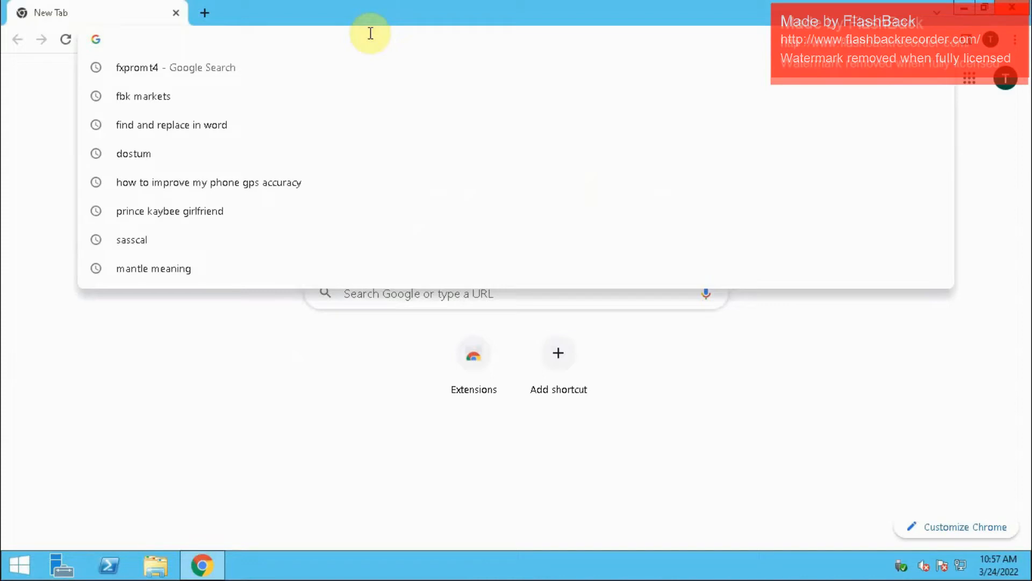
{"action": "type", "text": "fxp"}
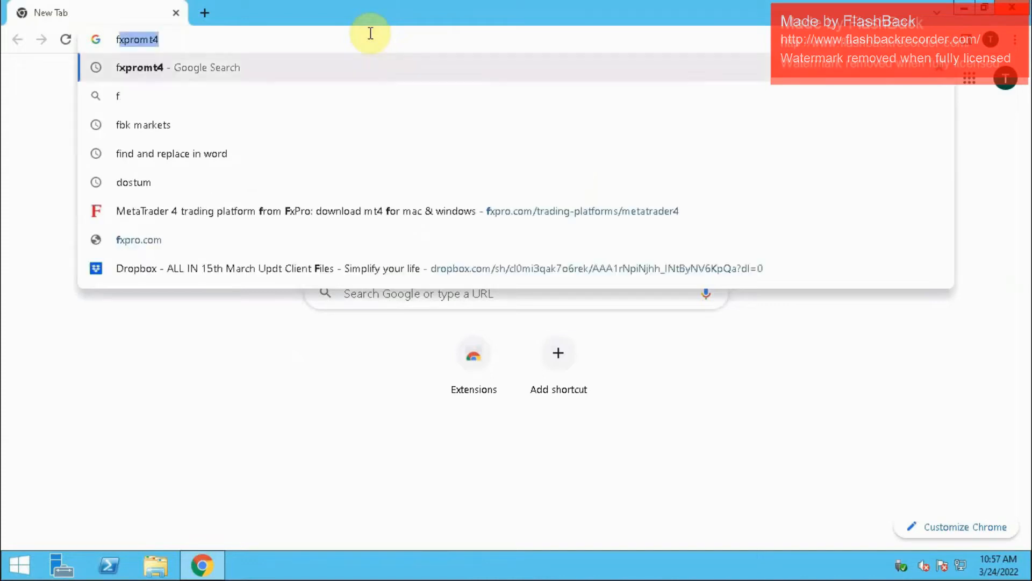
{"action": "type", "text": "ro m"}
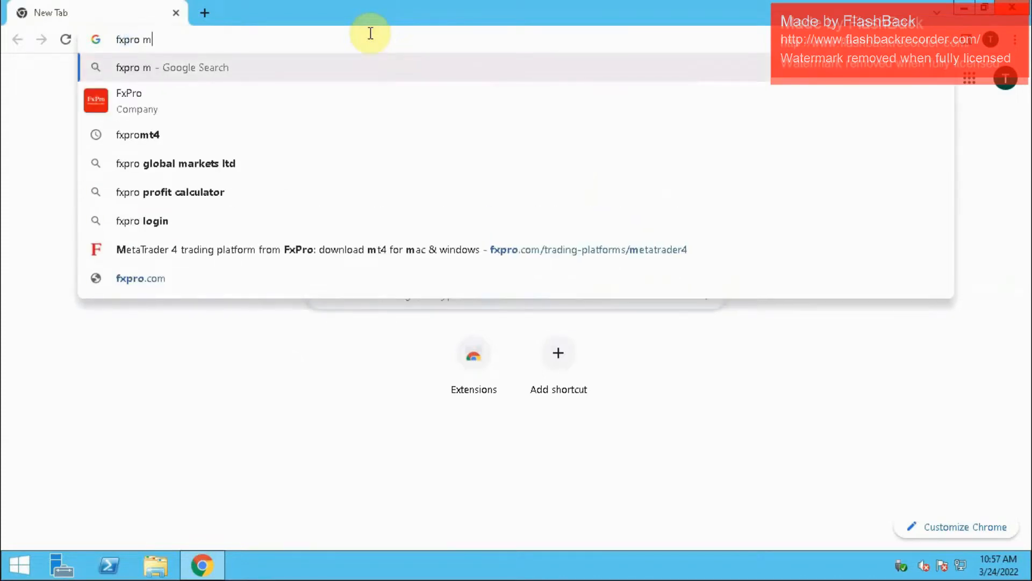
{"action": "type", "text": "t4"}
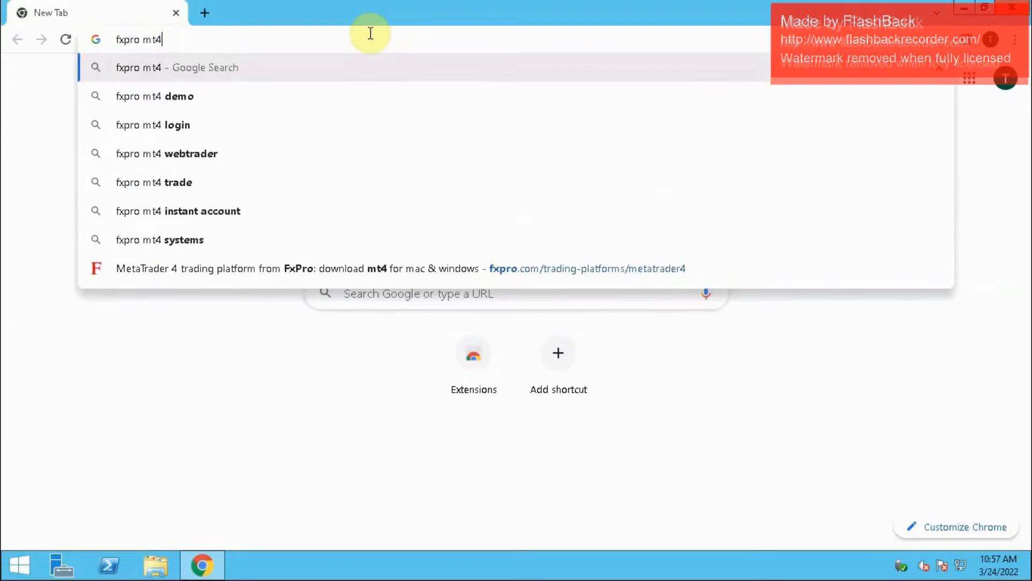
{"action": "key", "text": "Return"}
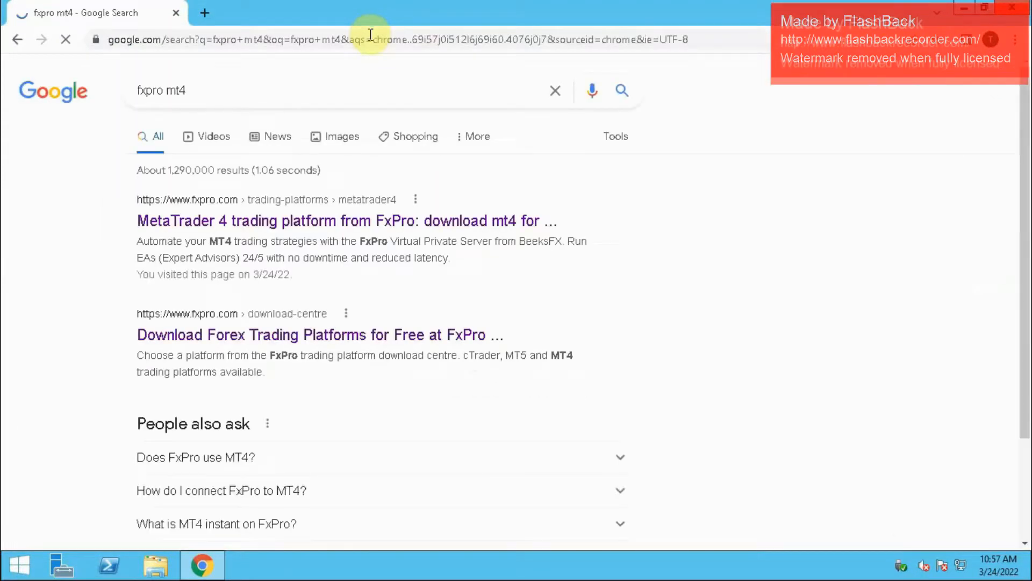
{"action": "left_click", "coordinate": [263, 222]}
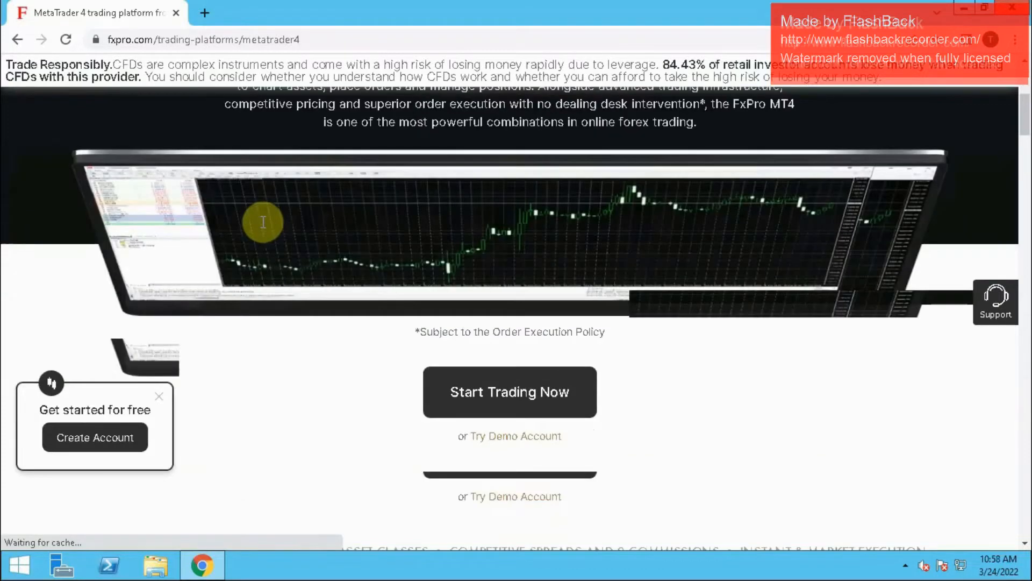
- Download the MT4 for Windows installer from the MetaTrader 4 page and close the browser
{"action": "scroll", "coordinate": [264, 221], "scroll_direction": "down", "scroll_amount": 1}
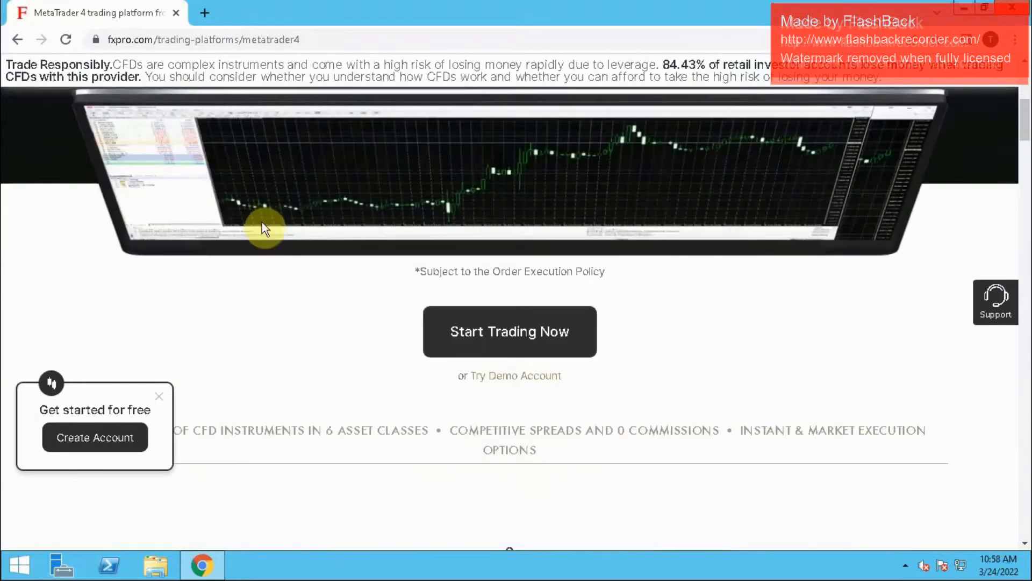
{"action": "scroll", "coordinate": [264, 225], "scroll_direction": "down", "scroll_amount": 3}
{"action": "scroll", "coordinate": [262, 222], "scroll_direction": "down", "scroll_amount": 2}
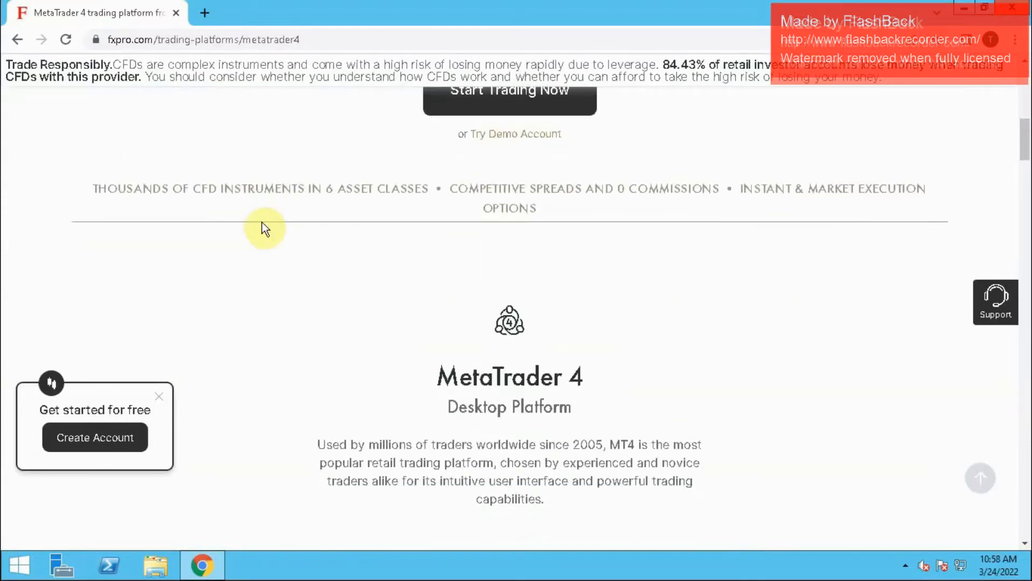
{"action": "scroll", "coordinate": [261, 222], "scroll_direction": "down", "scroll_amount": 1}
{"action": "scroll", "coordinate": [262, 222], "scroll_direction": "down", "scroll_amount": 2}
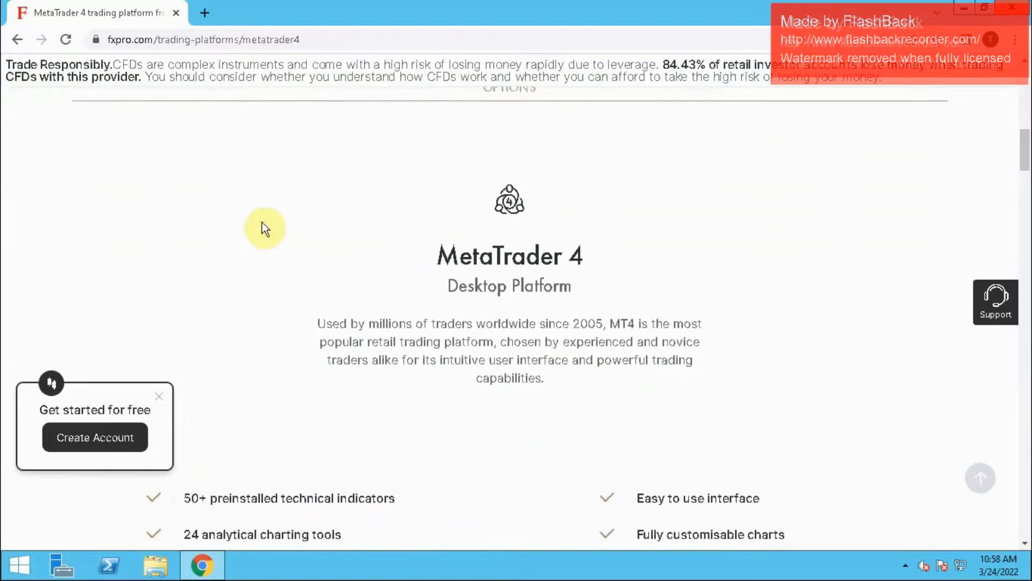
{"action": "scroll", "coordinate": [263, 222], "scroll_direction": "down", "scroll_amount": 1}
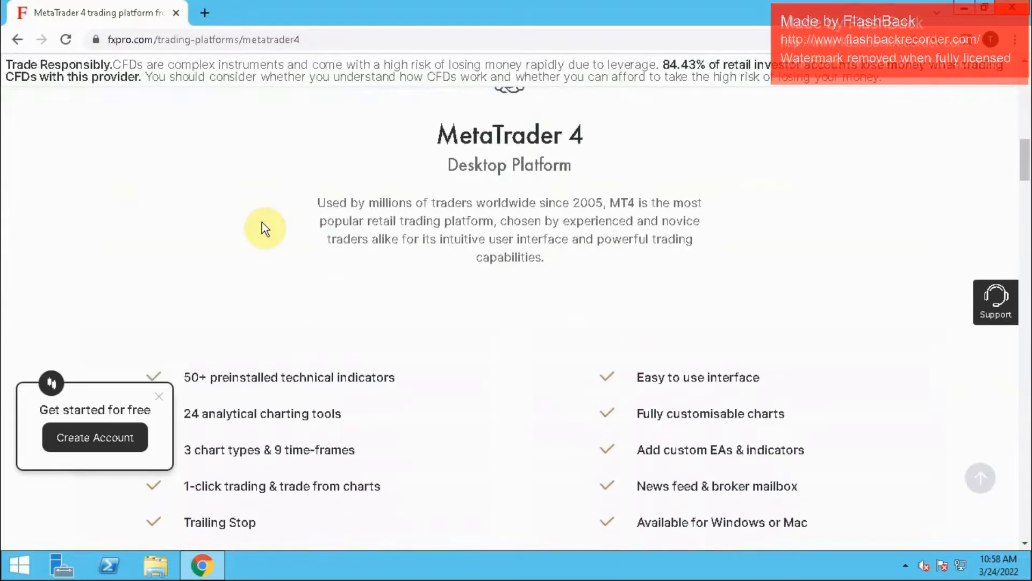
{"action": "scroll", "coordinate": [263, 222], "scroll_direction": "down", "scroll_amount": 3}
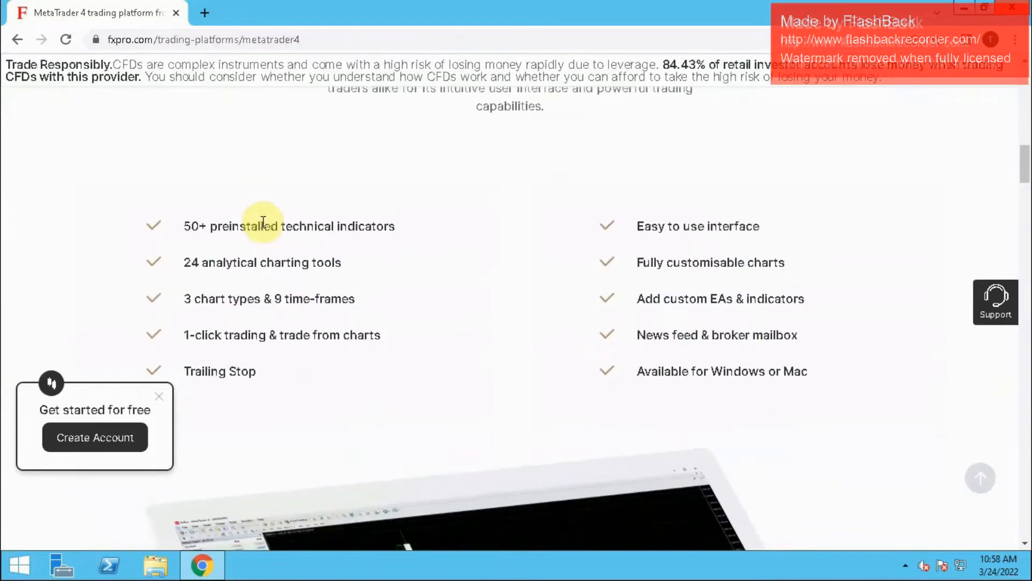
{"action": "scroll", "coordinate": [262, 222], "scroll_direction": "down", "scroll_amount": 1}
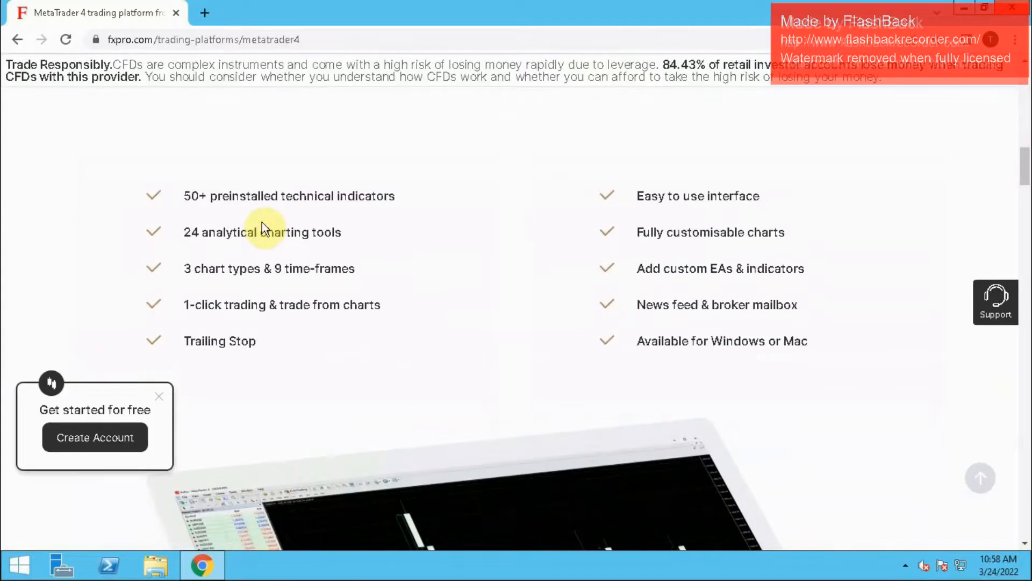
{"action": "scroll", "coordinate": [262, 223], "scroll_direction": "down", "scroll_amount": 4}
{"action": "scroll", "coordinate": [263, 223], "scroll_direction": "down", "scroll_amount": 2}
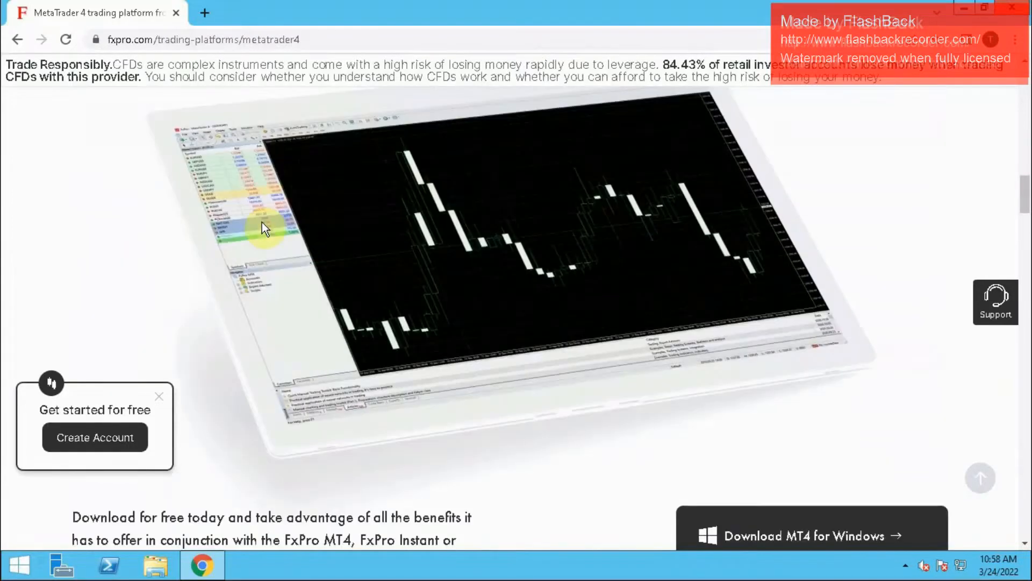
{"action": "scroll", "coordinate": [263, 222], "scroll_direction": "down", "scroll_amount": 1}
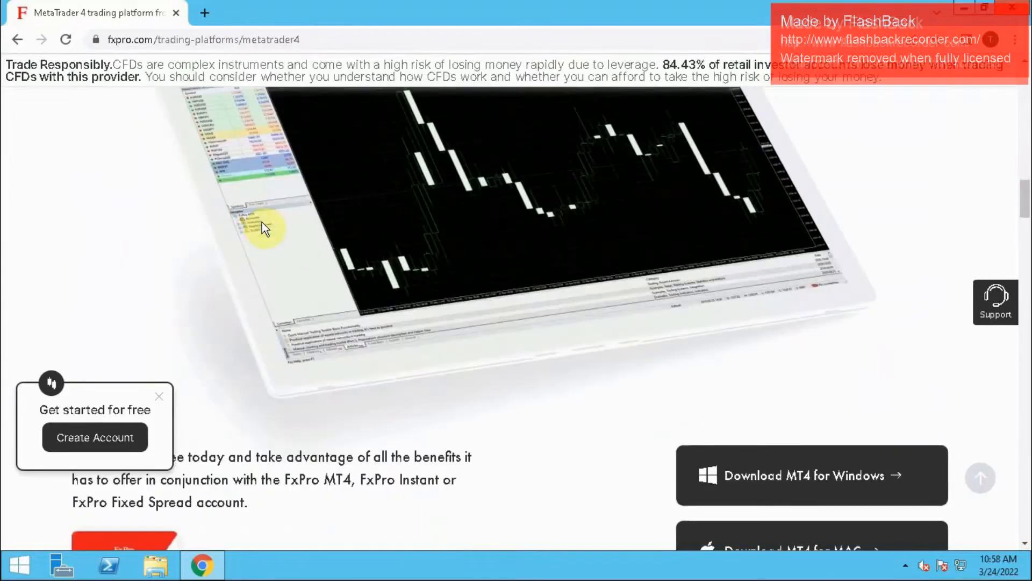
{"action": "scroll", "coordinate": [262, 222], "scroll_direction": "down", "scroll_amount": 2}
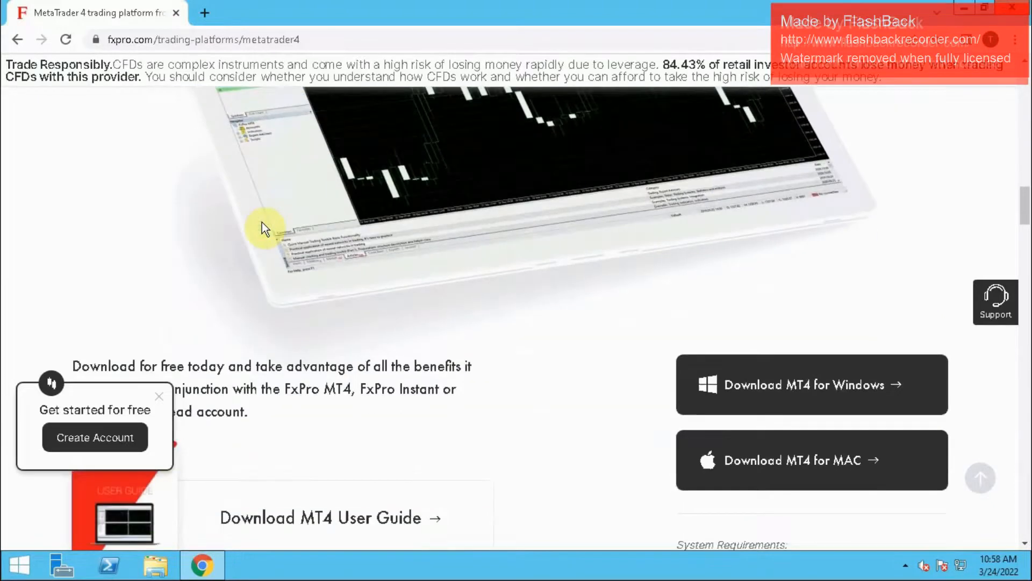
{"action": "scroll", "coordinate": [262, 222], "scroll_direction": "down", "scroll_amount": 1}
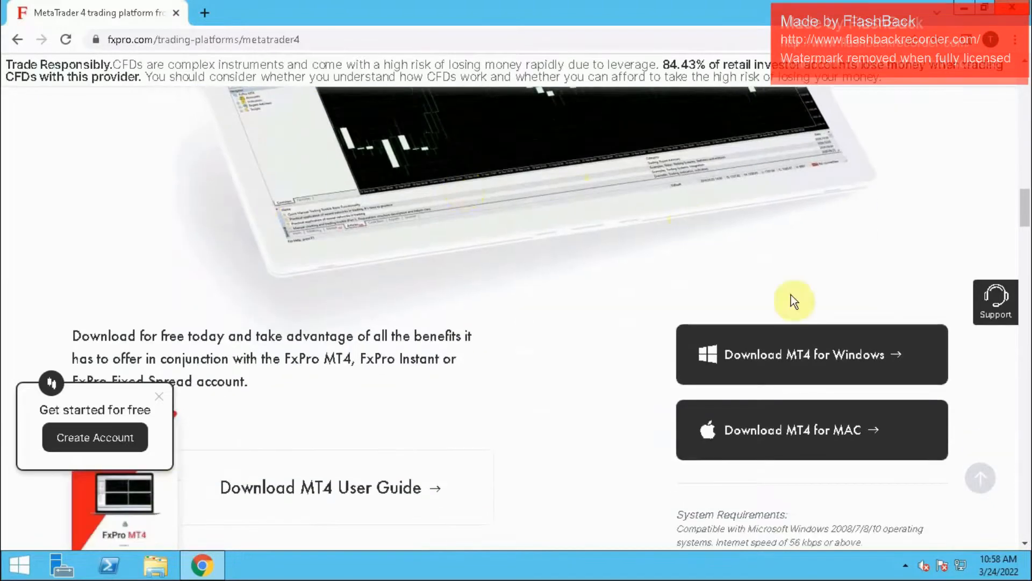
{"action": "left_click", "coordinate": [791, 357]}
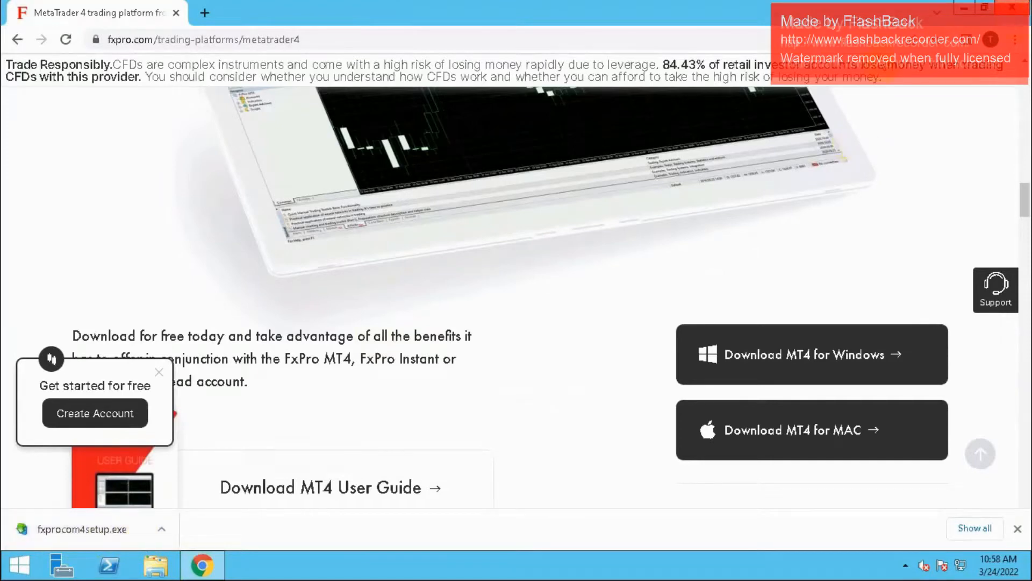
{"action": "left_click", "coordinate": [1014, 10]}
- Run the fxprocom4setup installer from the Downloads folder and allow it to start
{"action": "left_click", "coordinate": [156, 565]}
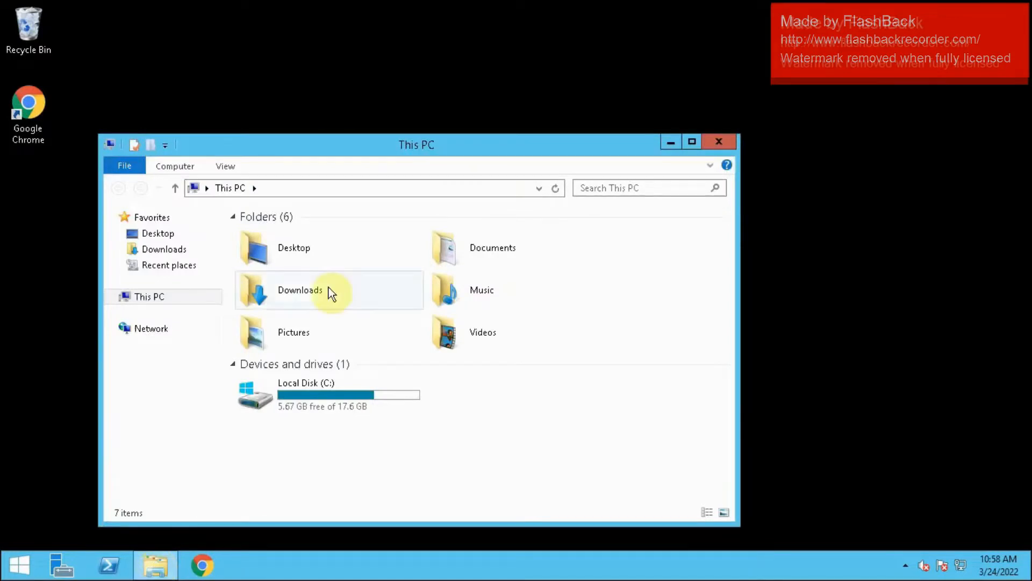
{"action": "left_click", "coordinate": [329, 295]}
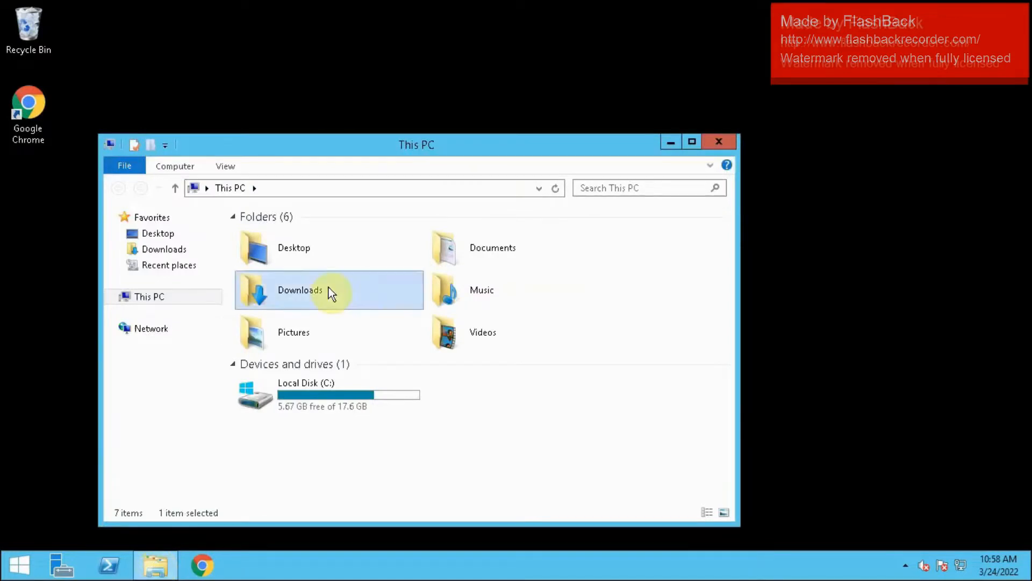
{"action": "double_click", "coordinate": [329, 288]}
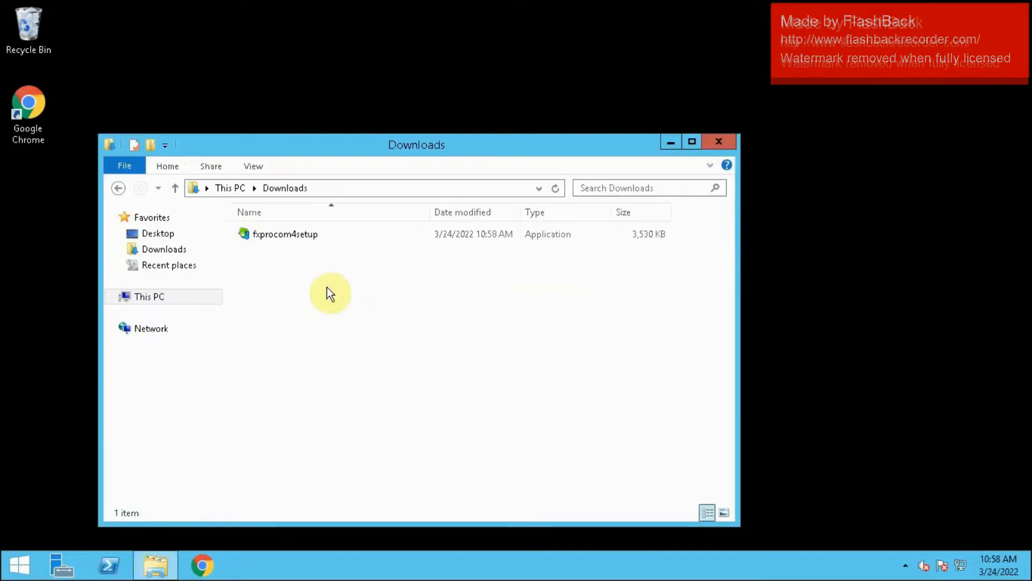
{"action": "double_click", "coordinate": [310, 240]}
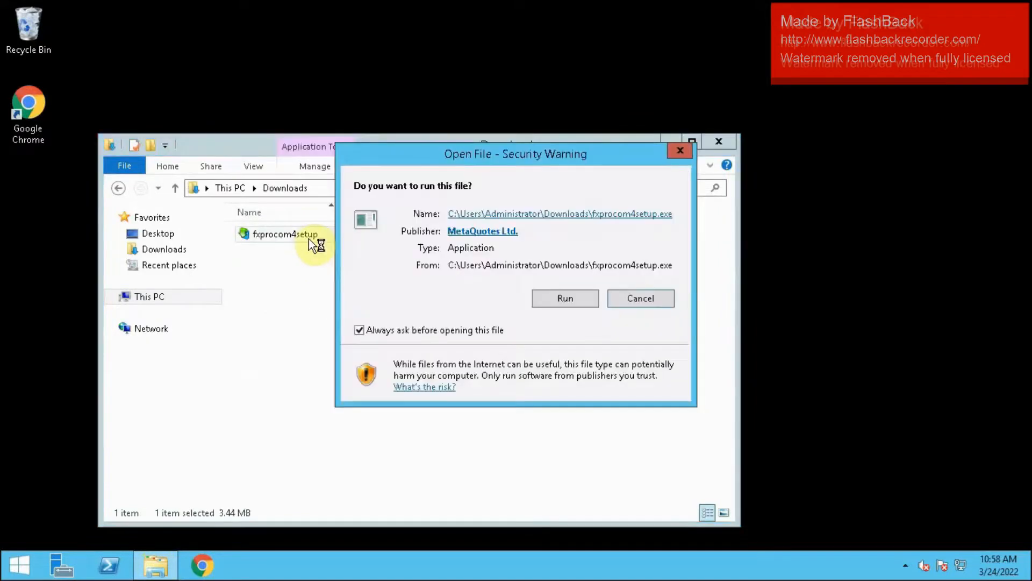
{"action": "left_click", "coordinate": [562, 295]}
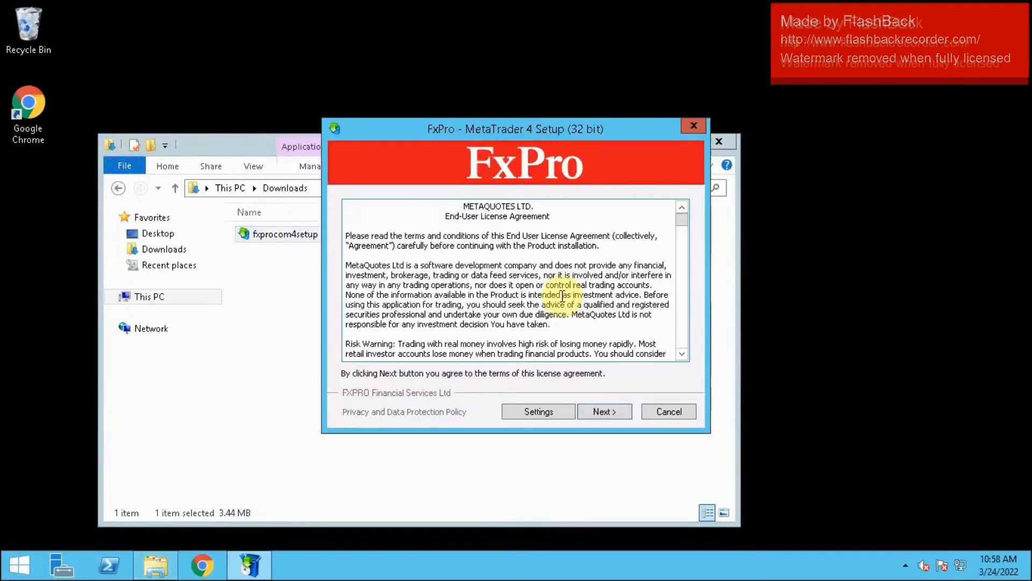
- Accept the license agreement, install FxPro MetaTrader 4, finish the setup and close the Downloads window
{"action": "left_click", "coordinate": [604, 412]}
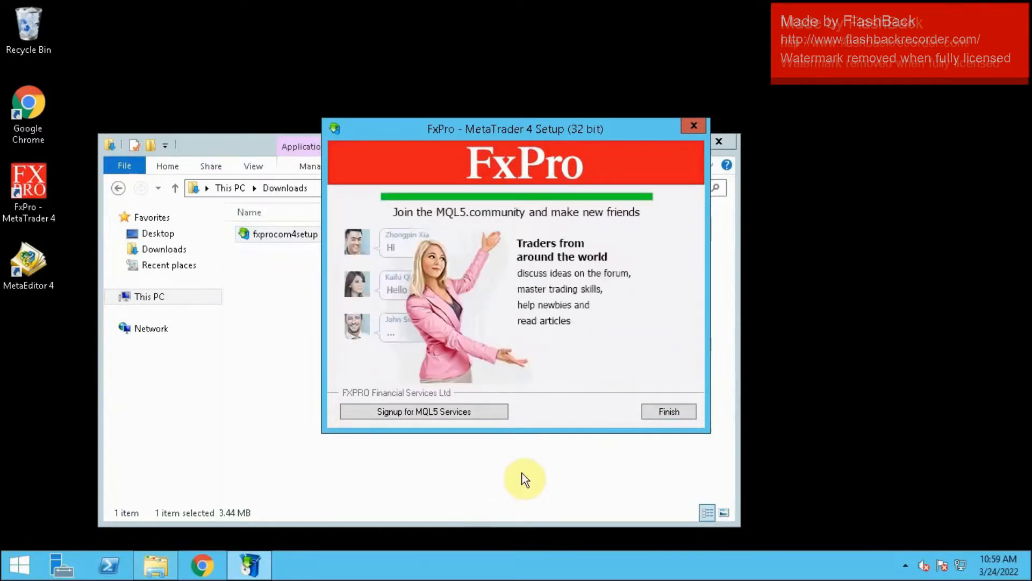
{"action": "left_click", "coordinate": [693, 403]}
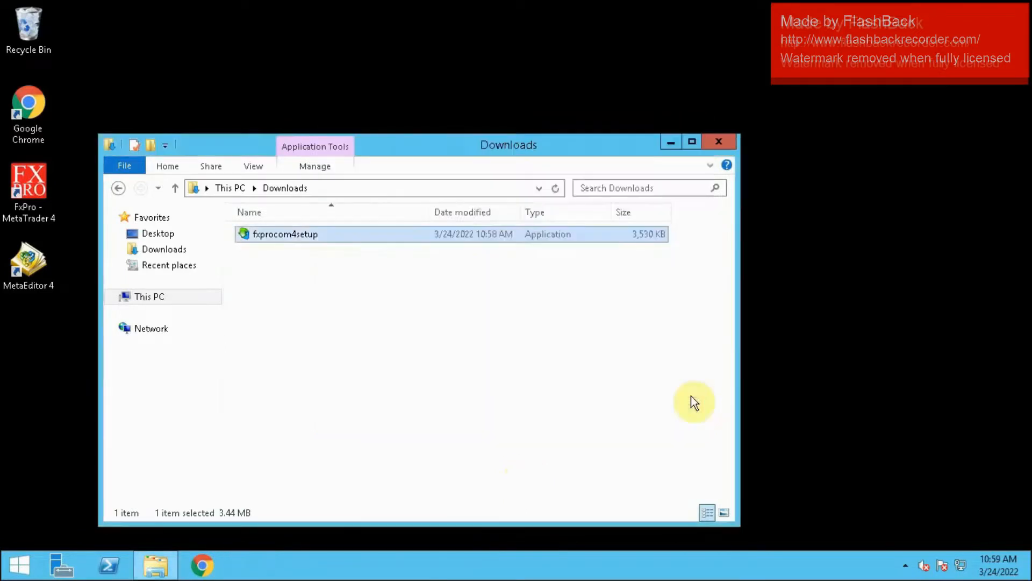
{"action": "left_click", "coordinate": [721, 144]}
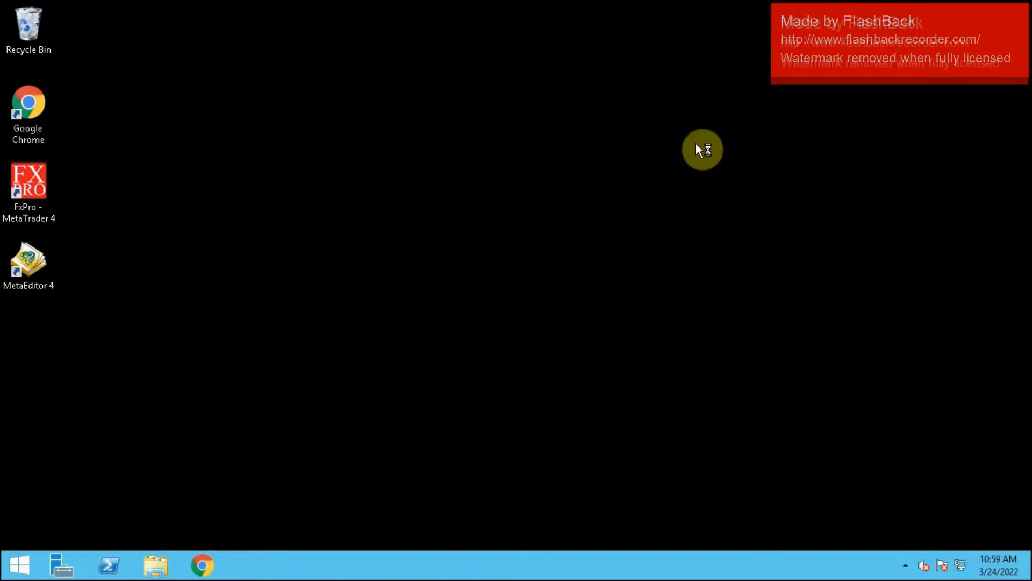
- Minimize the remote desktop session and open the Word document "The god Of WallStreet Currency Bot Detail" from the local desktop
{"action": "left_click", "coordinate": [29, 181]}
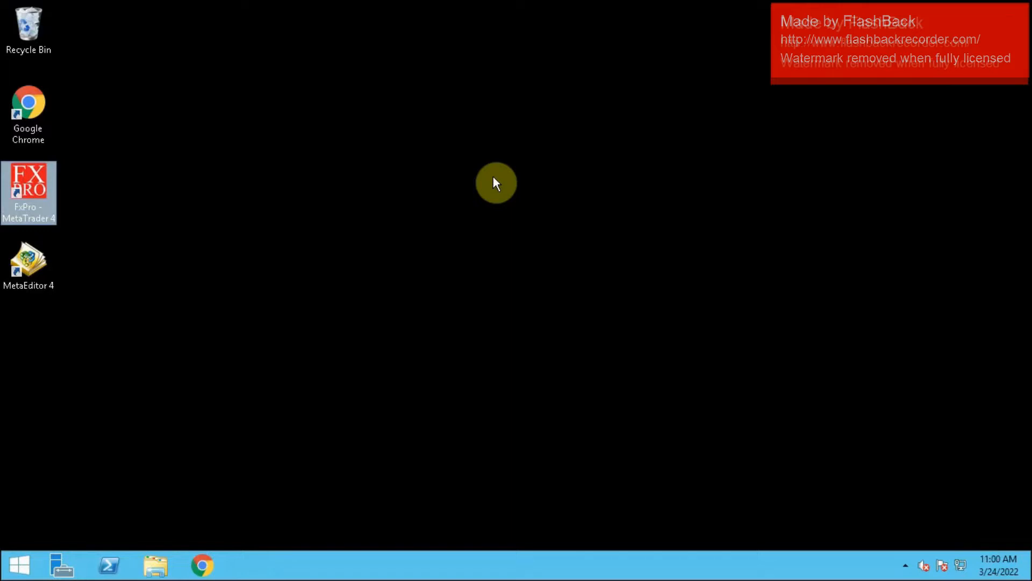
{"action": "mouse_move", "coordinate": [559, 1]}
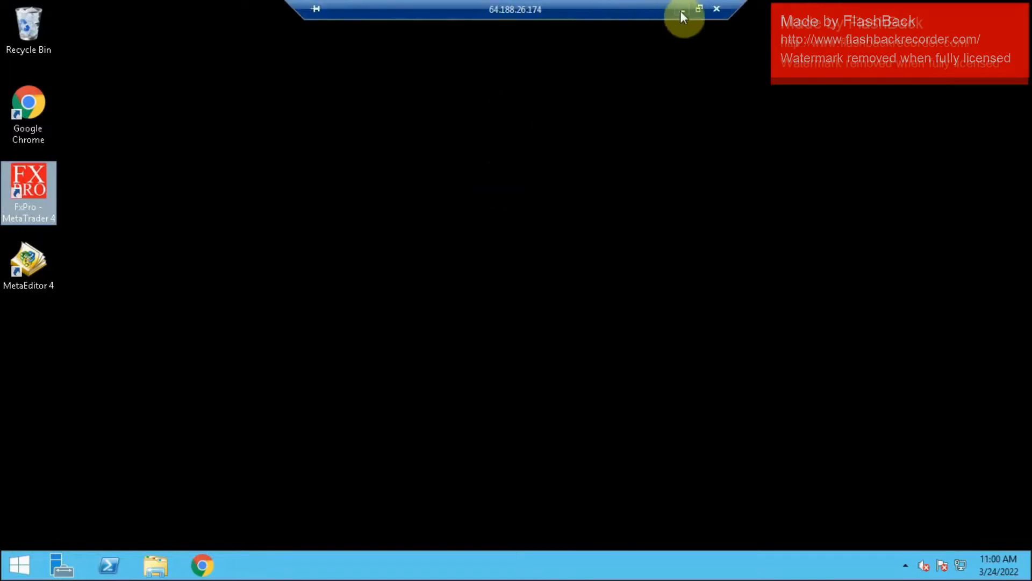
{"action": "left_click", "coordinate": [681, 10]}
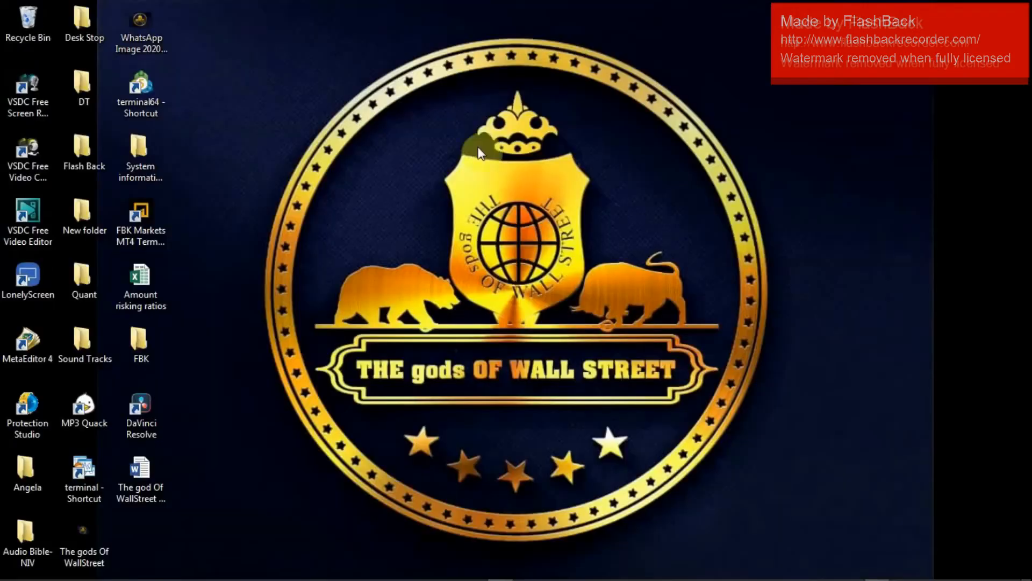
{"action": "left_click", "coordinate": [137, 472]}
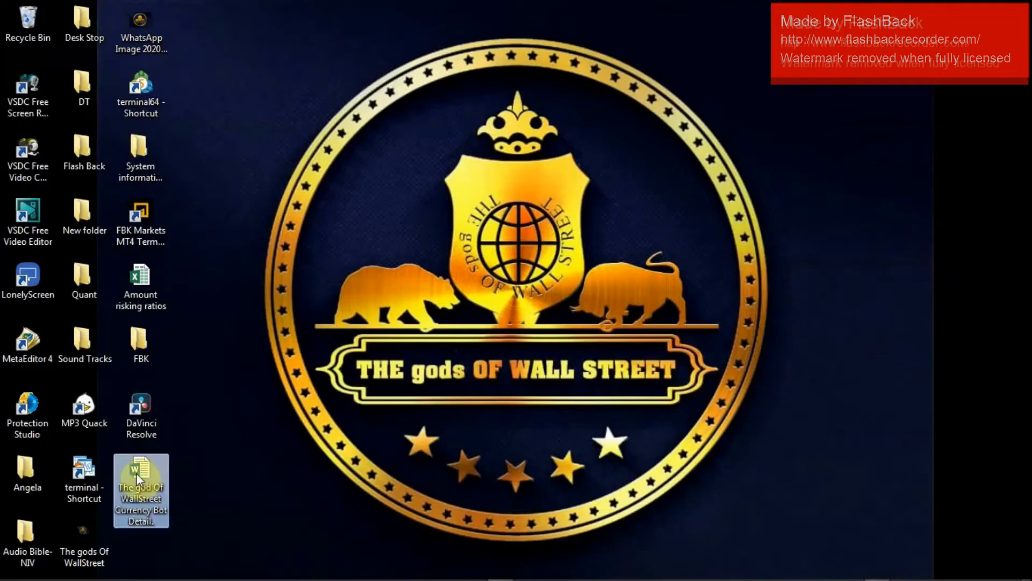
{"action": "double_click", "coordinate": [137, 474]}
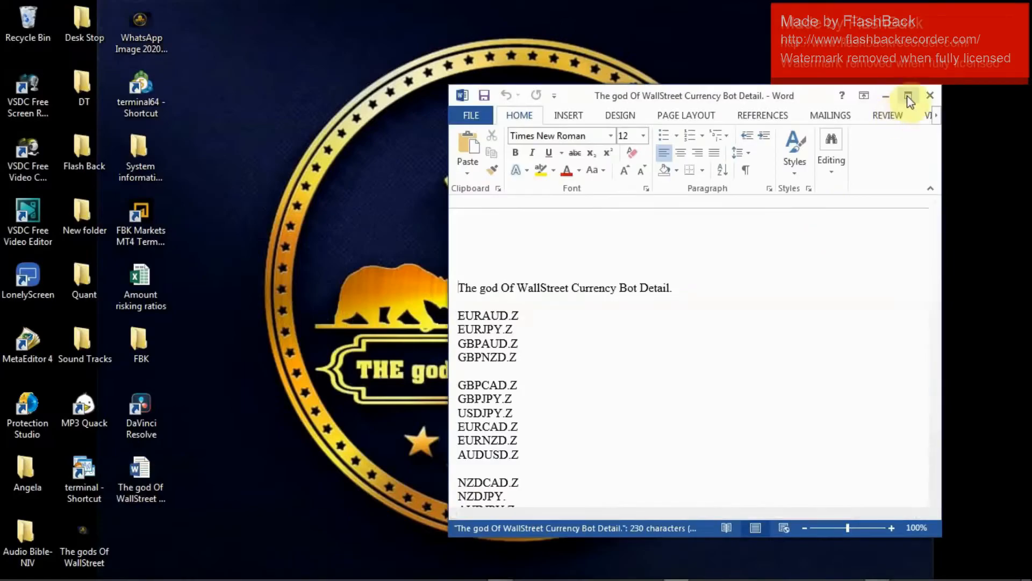
{"action": "left_click", "coordinate": [908, 96]}
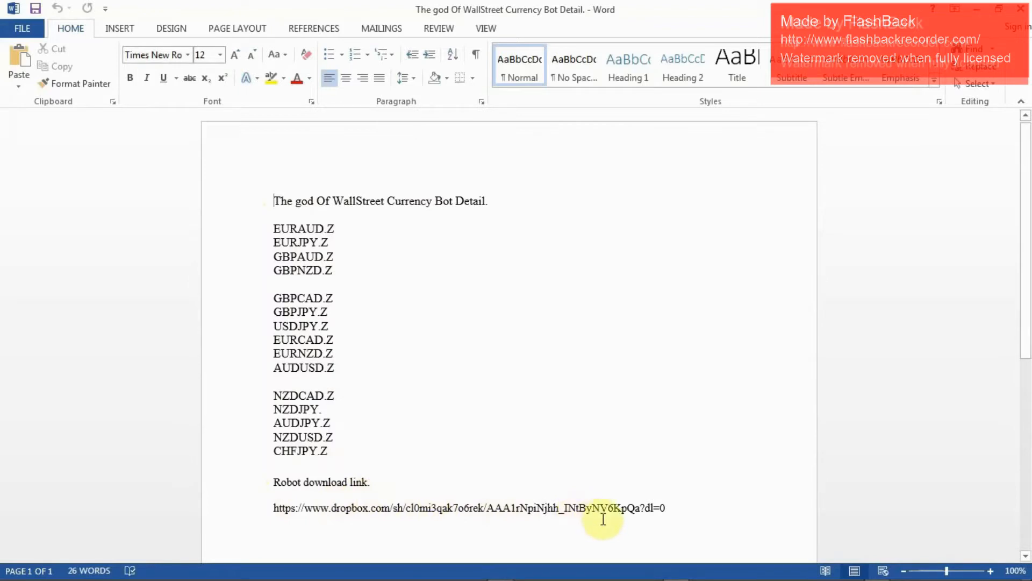
- Undo the Heading 1 style applied to the document title, minimize the document and return to the remote desktop session
{"action": "left_click", "coordinate": [635, 87]}
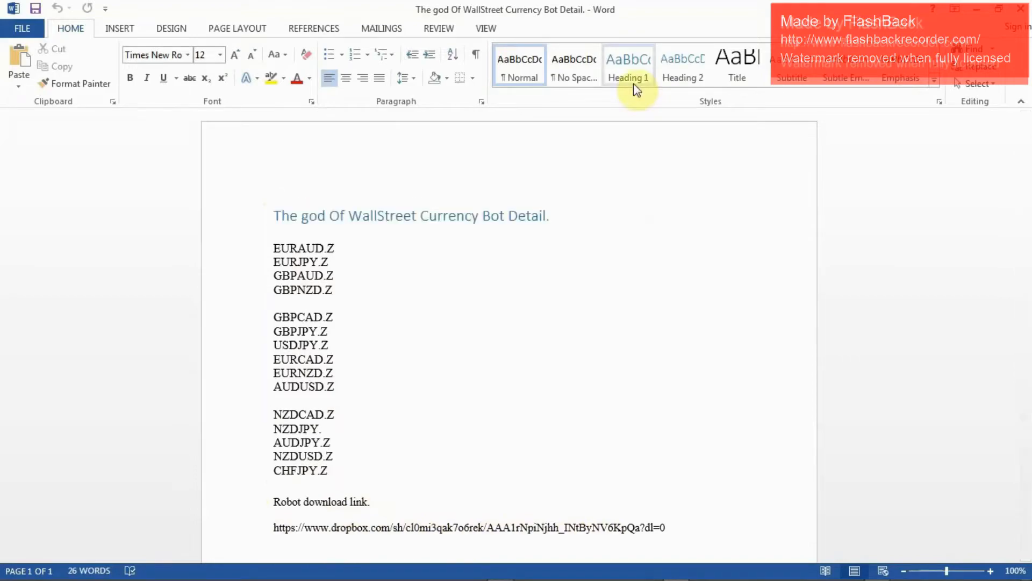
{"action": "key", "text": "ctrl+z"}
{"action": "left_click", "coordinate": [977, 11]}
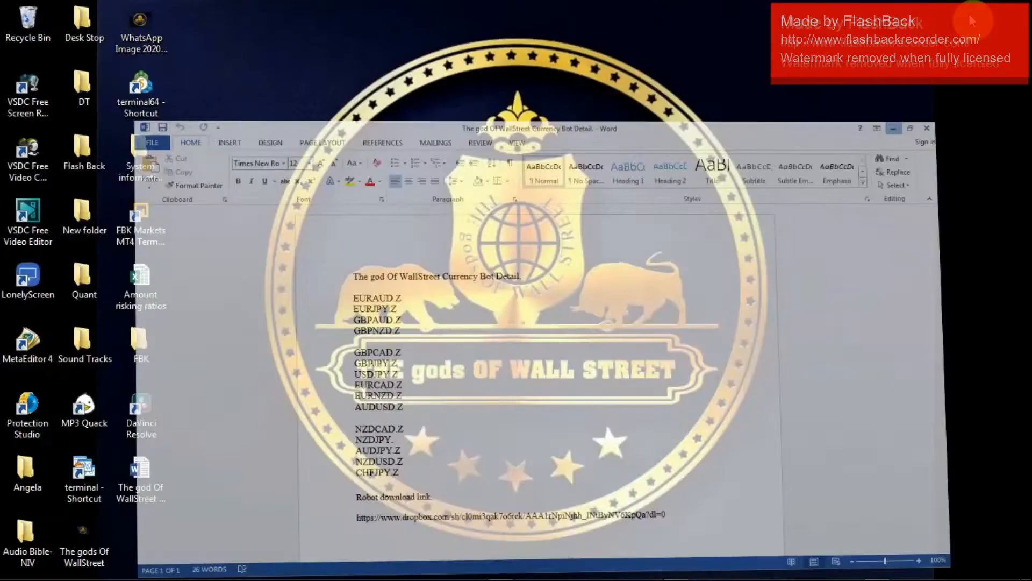
{"action": "mouse_move", "coordinate": [651, 570]}
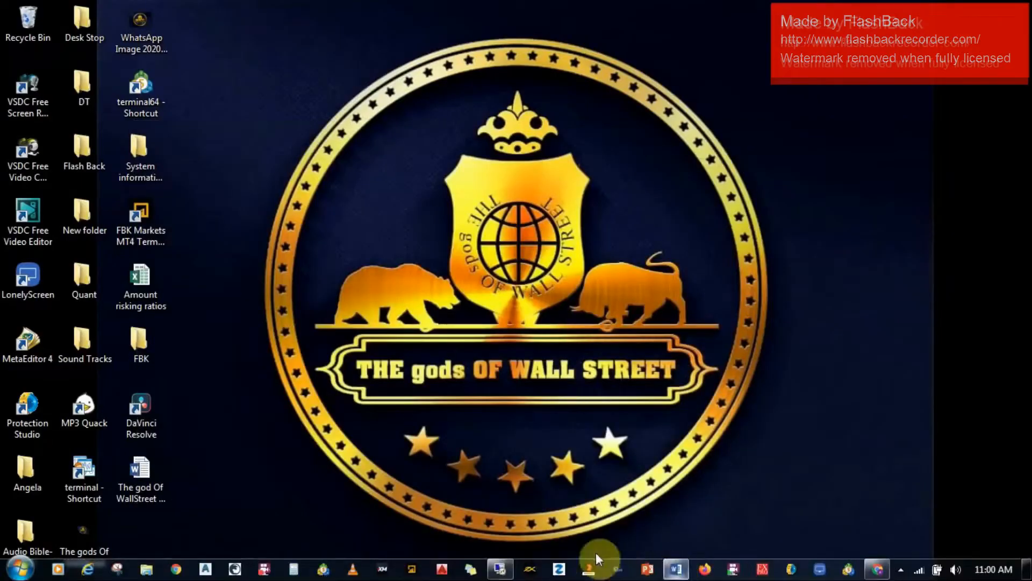
{"action": "left_click", "coordinate": [502, 569]}
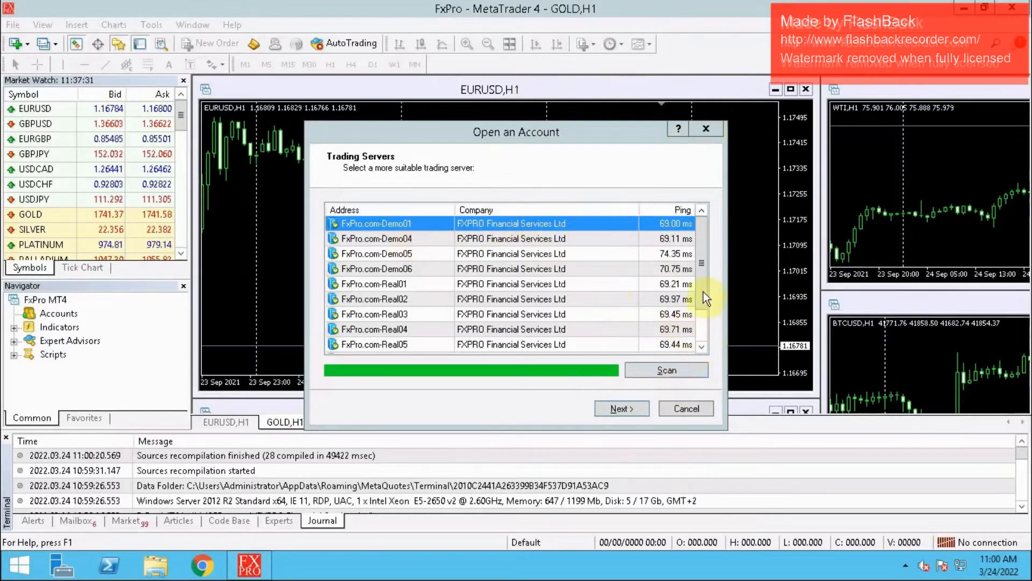
- Add the broker "FBK Markets" to the trading servers list and continue with the FBKMarkets-Live01 server
{"action": "left_click_drag", "start_coordinate": [704, 291], "coordinate": [704, 345]}
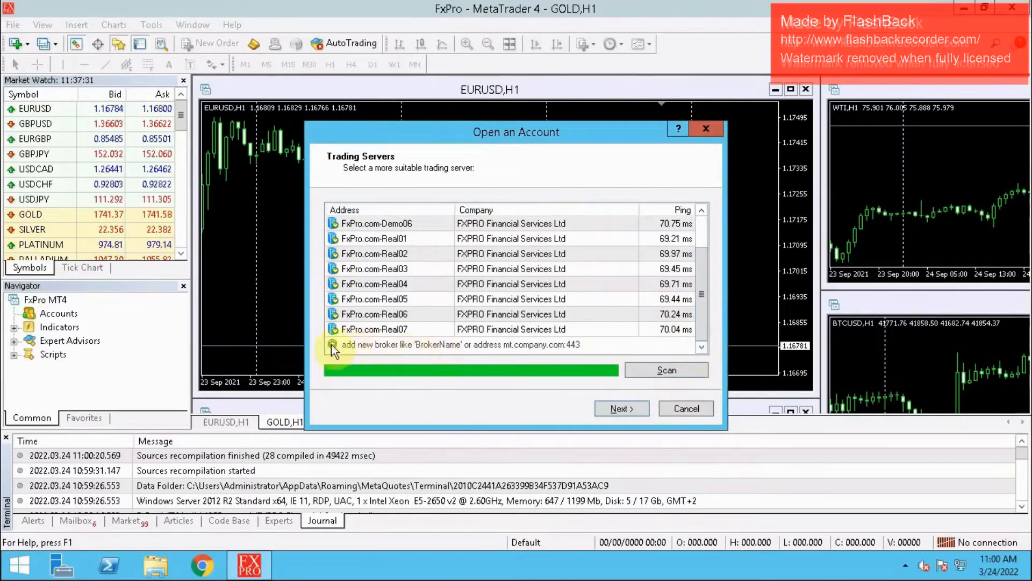
{"action": "left_click", "coordinate": [366, 345]}
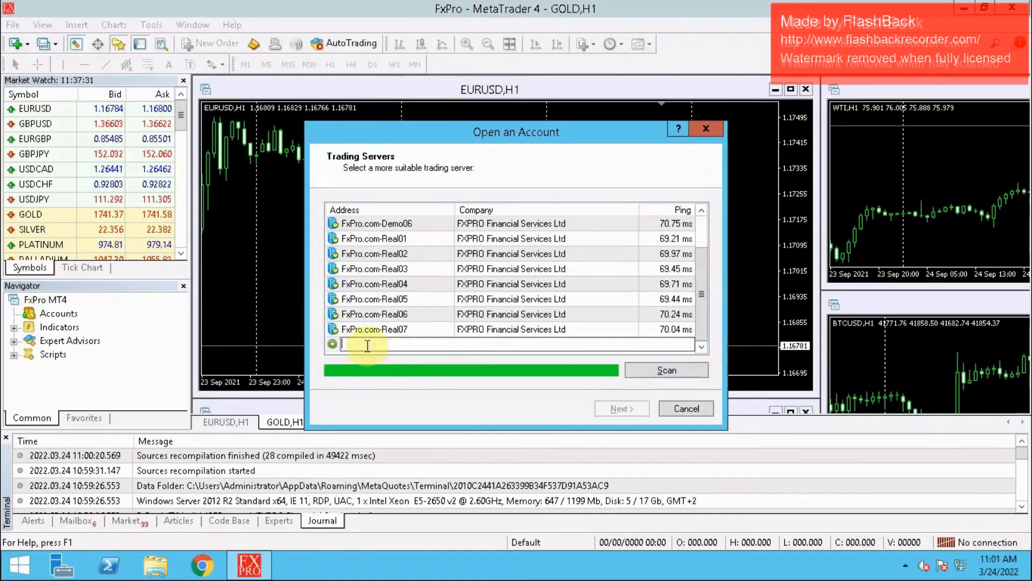
{"action": "type", "text": "FBK"}
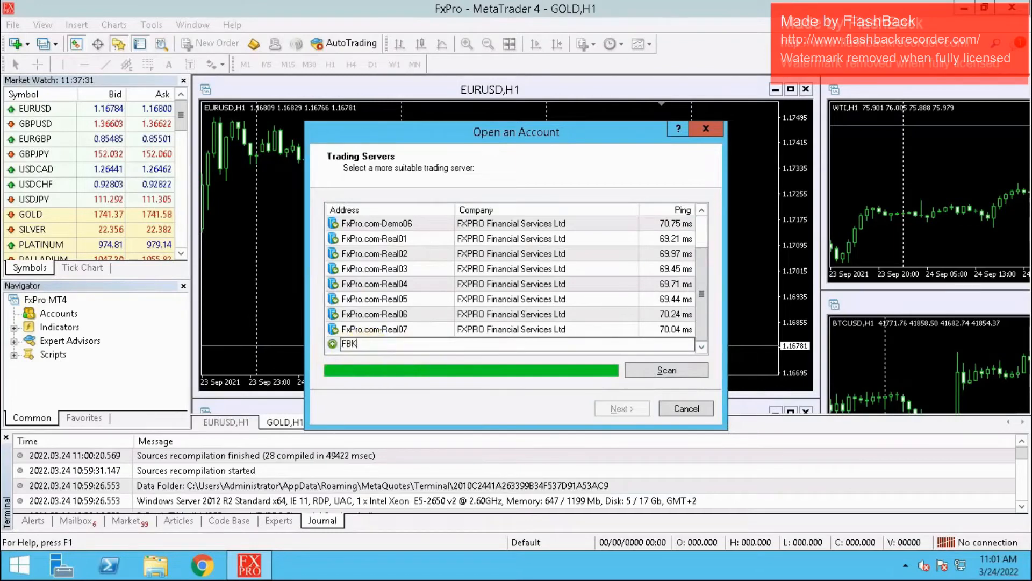
{"action": "type", "text": " Markets"}
{"action": "key", "text": "Return"}
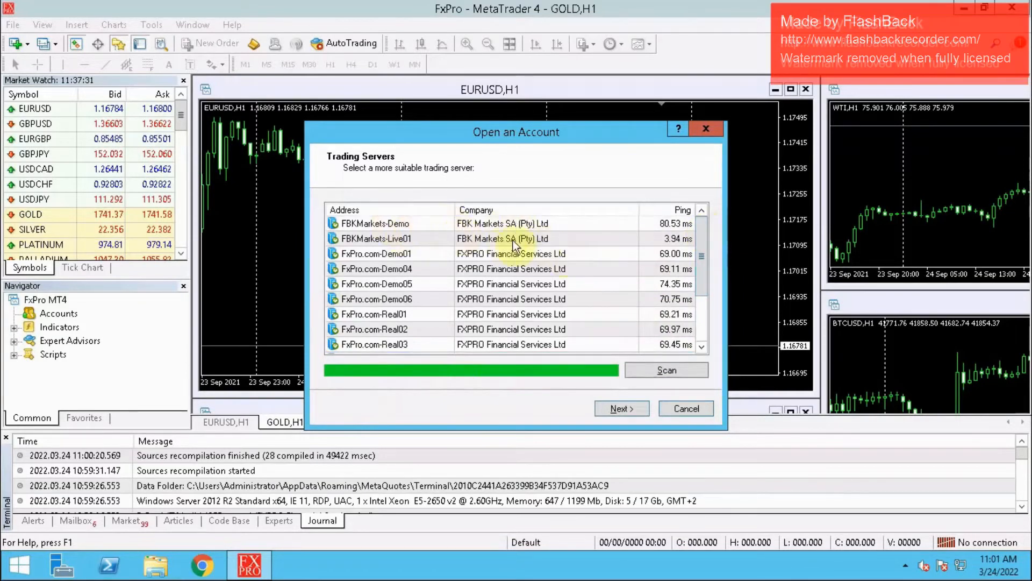
{"action": "left_click", "coordinate": [461, 240]}
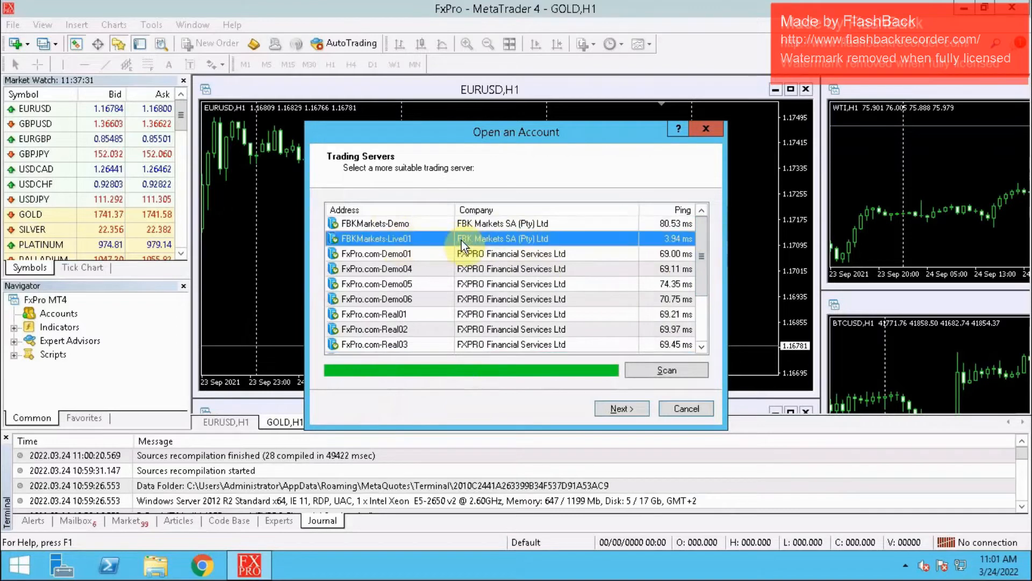
{"action": "left_click", "coordinate": [618, 407]}
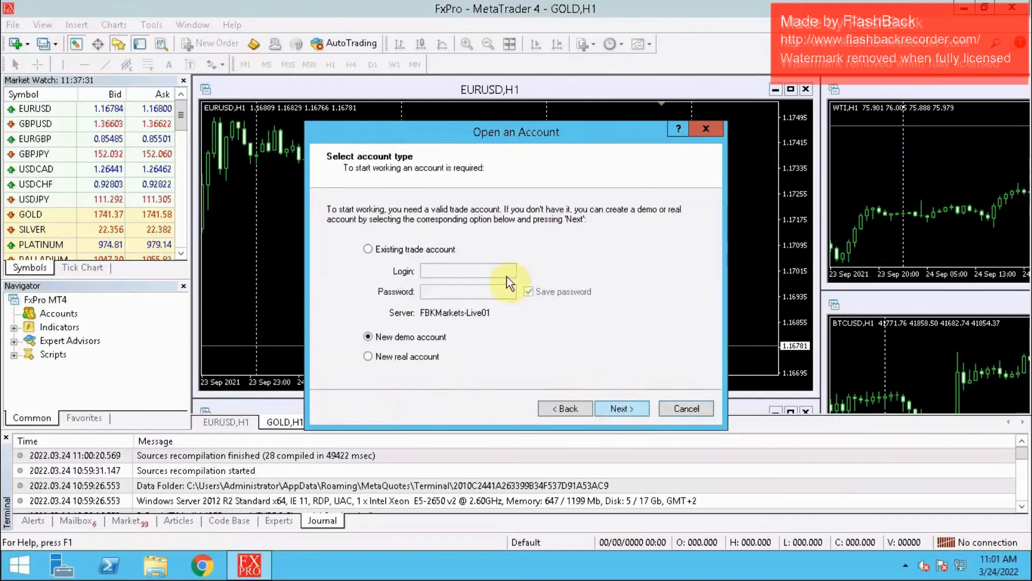
- Choose to use an existing trade account and enter its login number
{"action": "left_click", "coordinate": [367, 248]}
{"action": "left_click", "coordinate": [442, 274]}
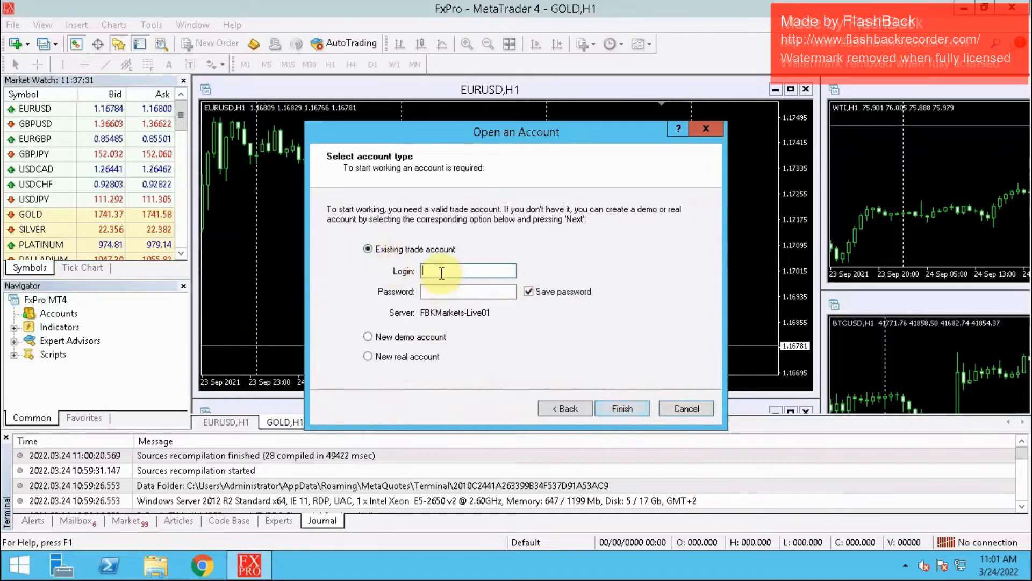
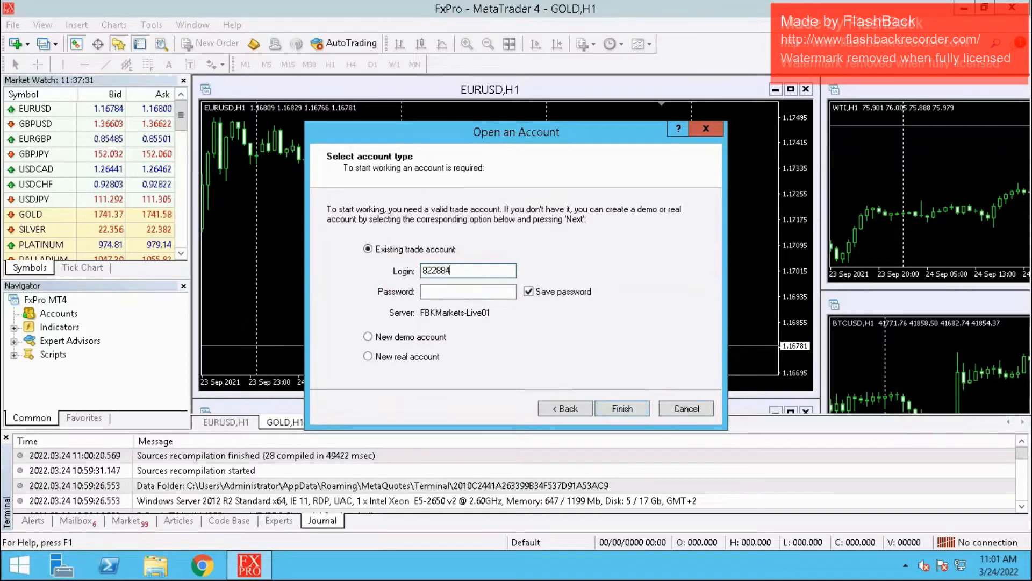
- Enter the trade account password and finish the account setup to log in
{"action": "left_click", "coordinate": [449, 293]}
{"action": "type", "text": "•"}
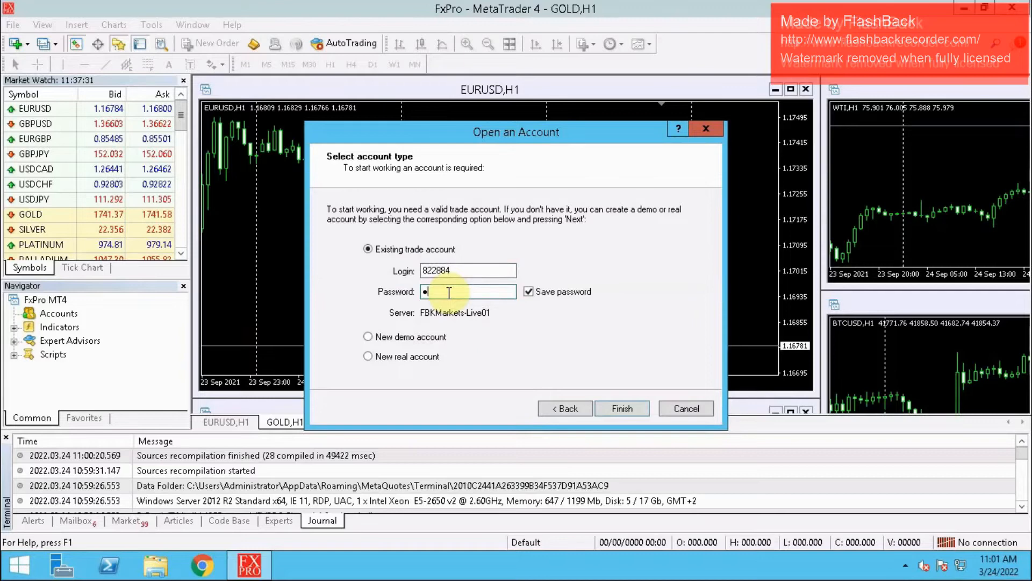
{"action": "key", "text": "BackSpace"}
{"action": "type", "text": "••"}
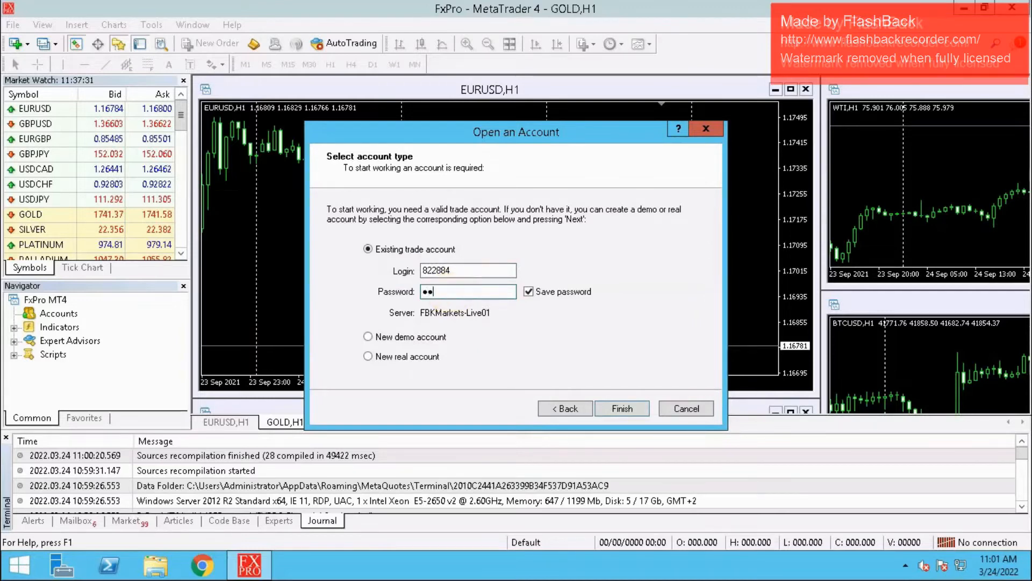
{"action": "type", "text": "•••••••••"}
{"action": "key", "text": "BackSpace"}
{"action": "type", "text": "•"}
{"action": "left_click", "coordinate": [617, 406]}
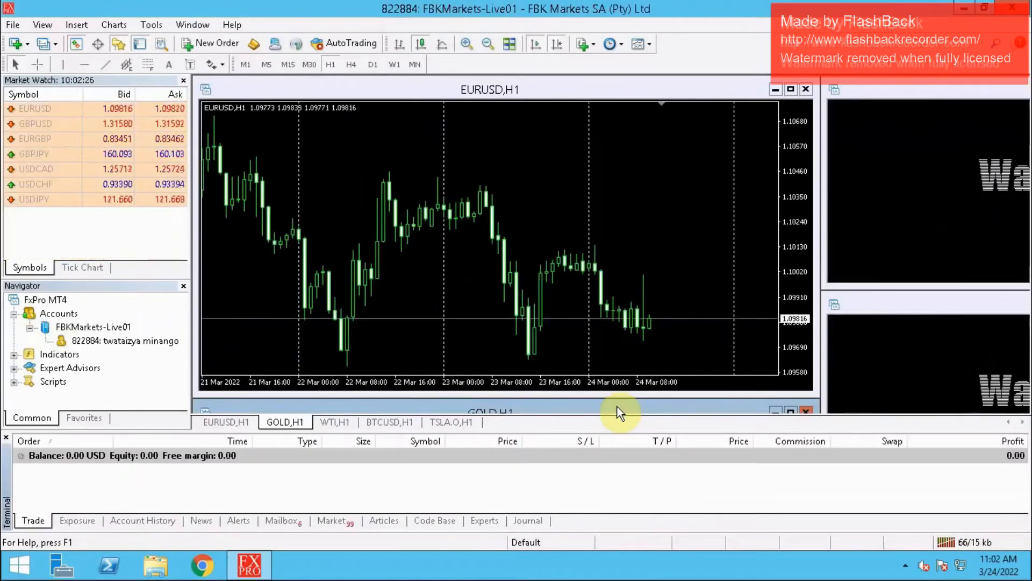
- Collapse the Accounts branch in the Navigator and extend the Market Watch list downwards over the Navigator area
{"action": "left_click", "coordinate": [26, 327]}
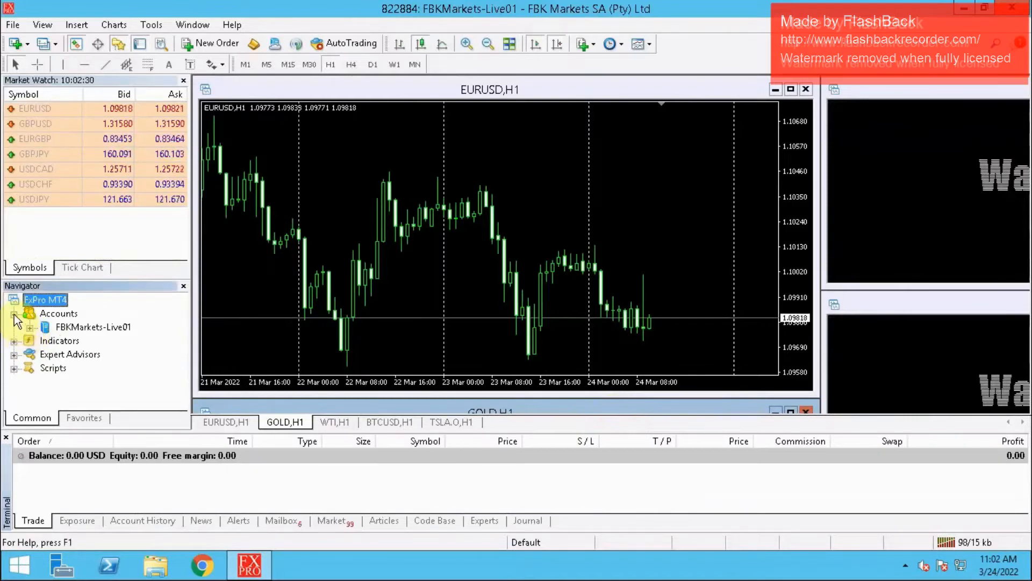
{"action": "left_click", "coordinate": [14, 314]}
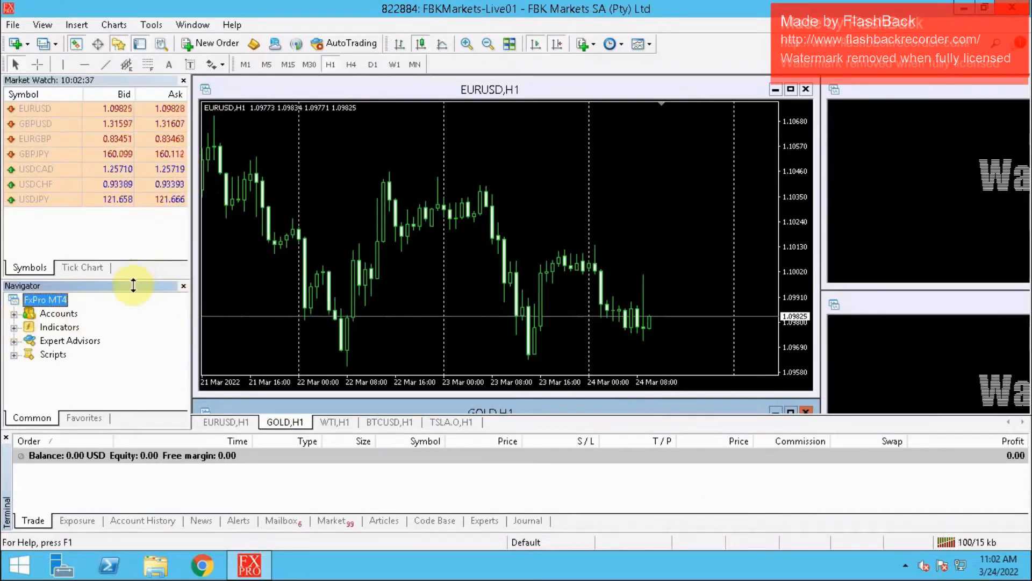
{"action": "left_click_drag", "start_coordinate": [135, 278], "coordinate": [135, 431]}
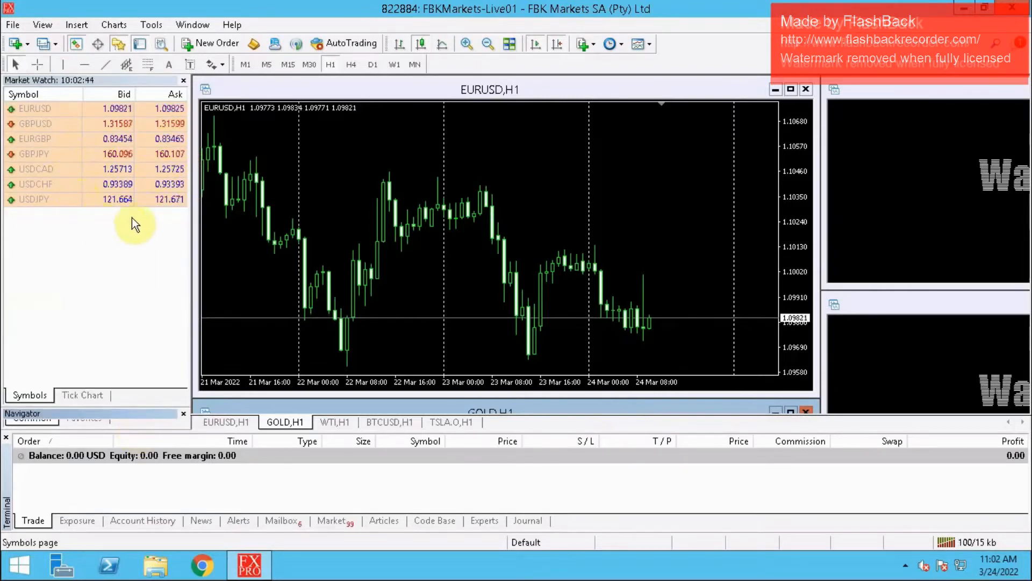
- Show all symbols and the Spread column in Market Watch, and bring the currency pairs with the .Z suffix into view
{"action": "right_click", "coordinate": [100, 170]}
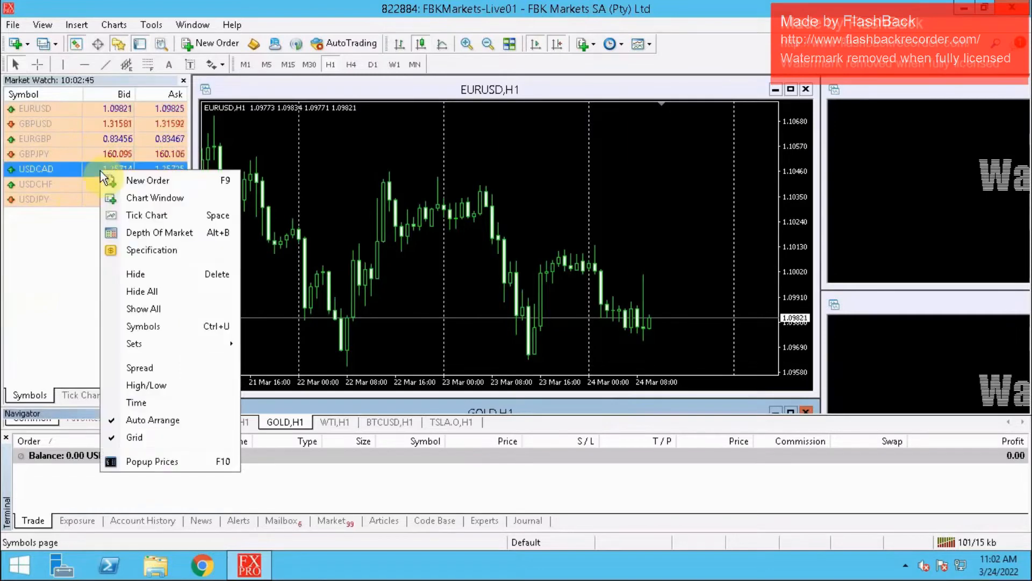
{"action": "left_click", "coordinate": [164, 317]}
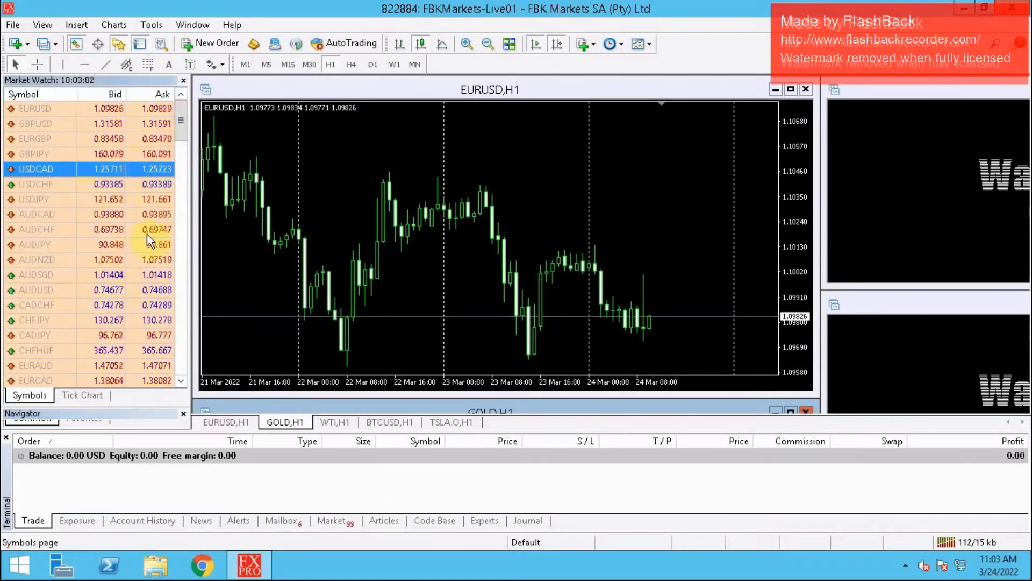
{"action": "right_click", "coordinate": [82, 240]}
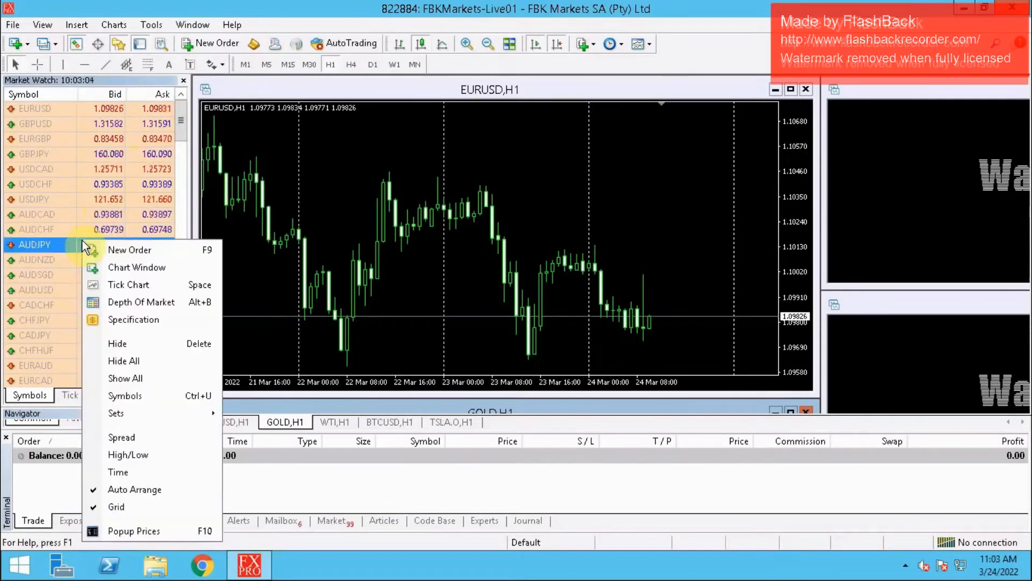
{"action": "left_click", "coordinate": [129, 440]}
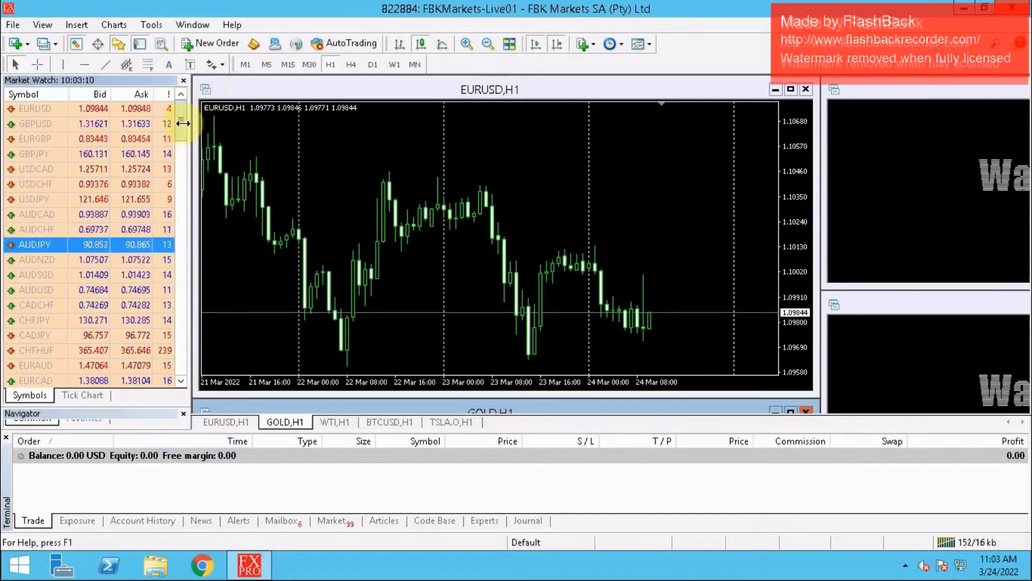
{"action": "left_click_drag", "start_coordinate": [184, 124], "coordinate": [183, 189]}
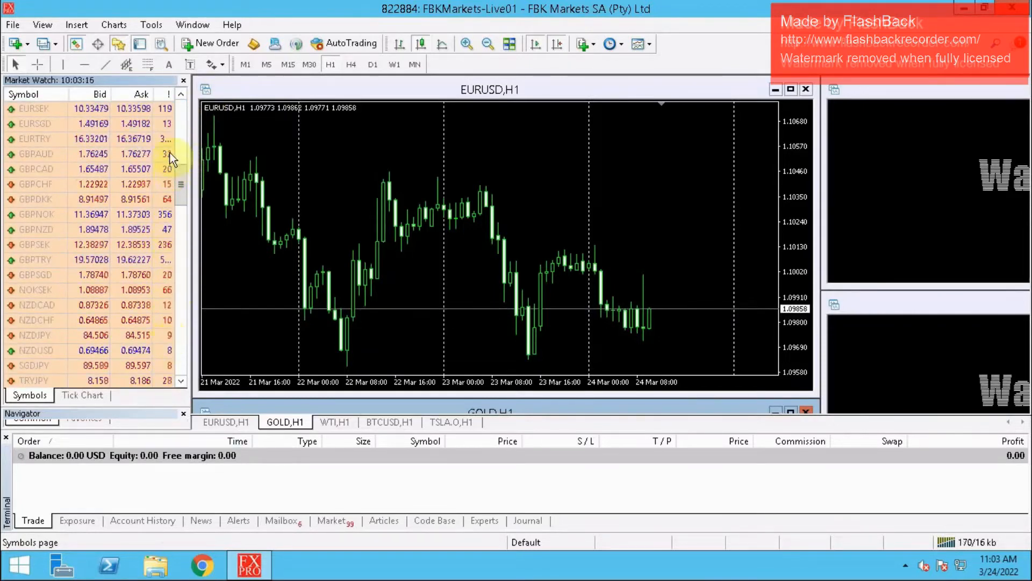
{"action": "left_click_drag", "start_coordinate": [179, 183], "coordinate": [191, 293]}
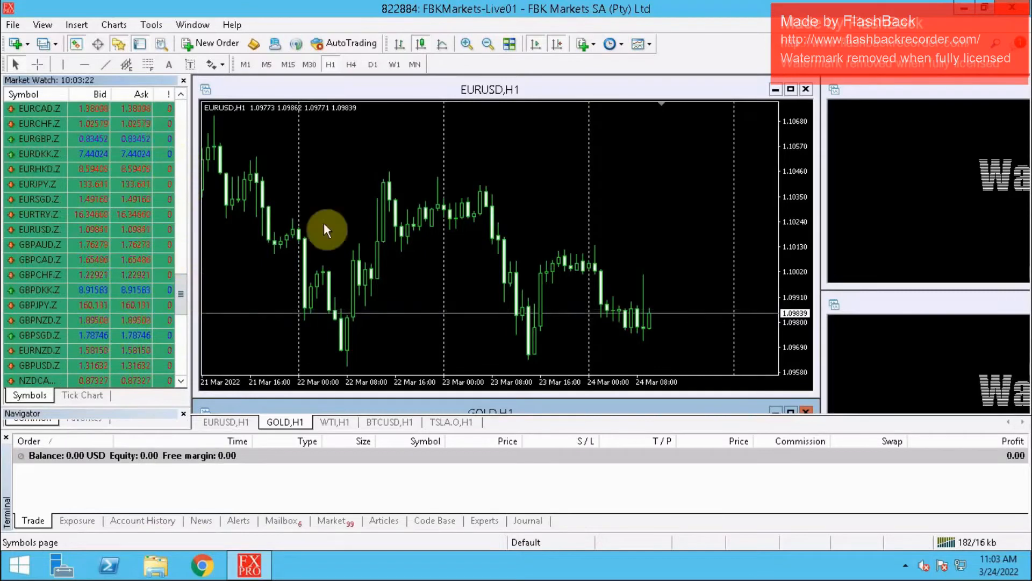
- Close all the default charts: EURUSD, GOLD, WTI, BTCUSD and TSLA.O
{"action": "left_click", "coordinate": [806, 90]}
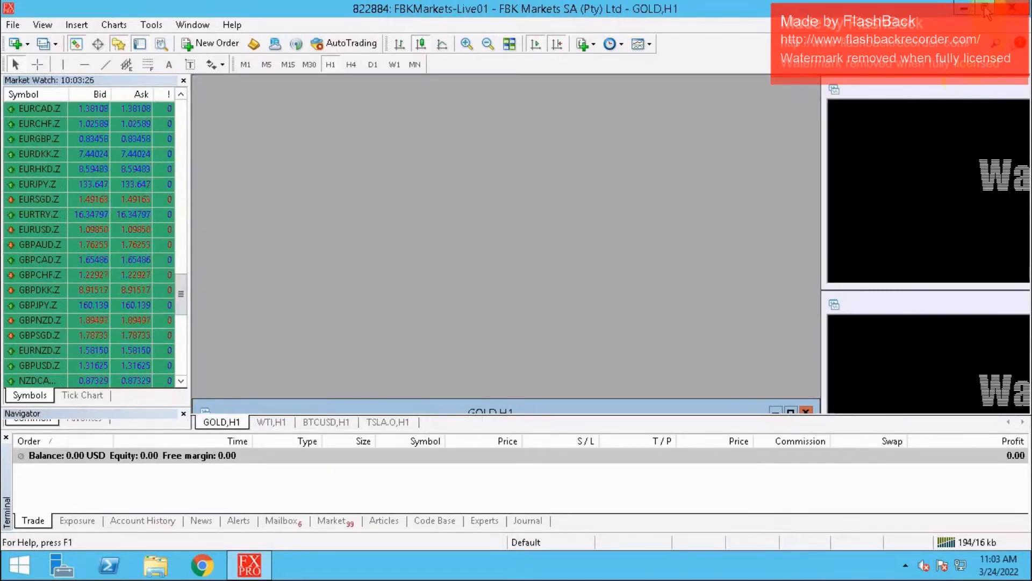
{"action": "left_click_drag", "start_coordinate": [995, 90], "coordinate": [549, 115]}
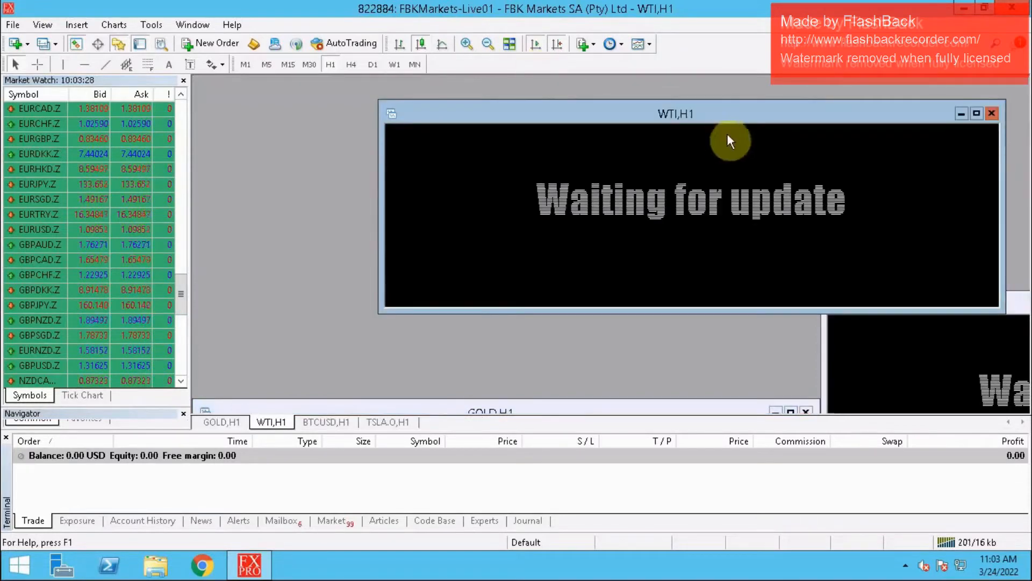
{"action": "left_click", "coordinate": [807, 412]}
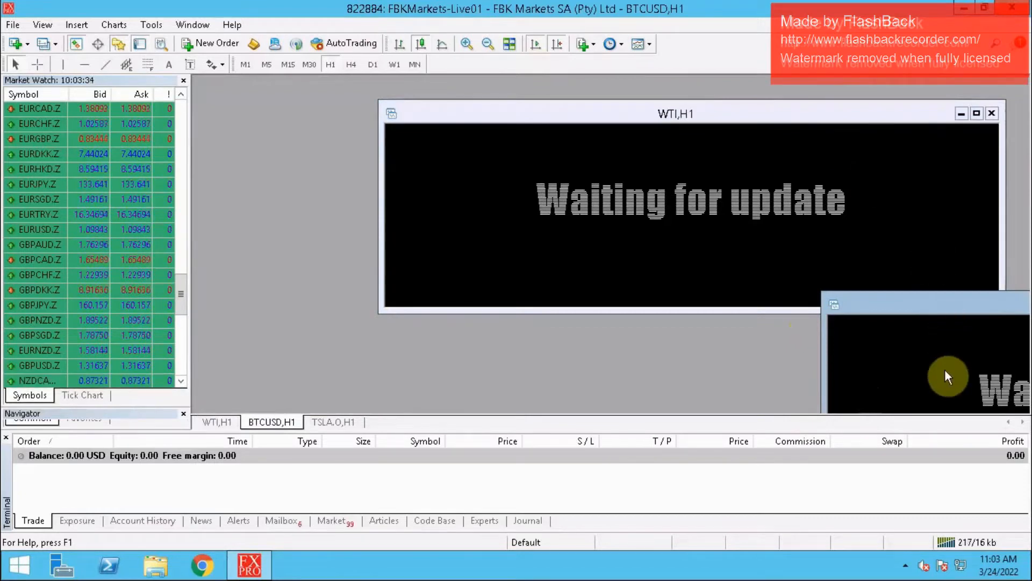
{"action": "left_click", "coordinate": [339, 423]}
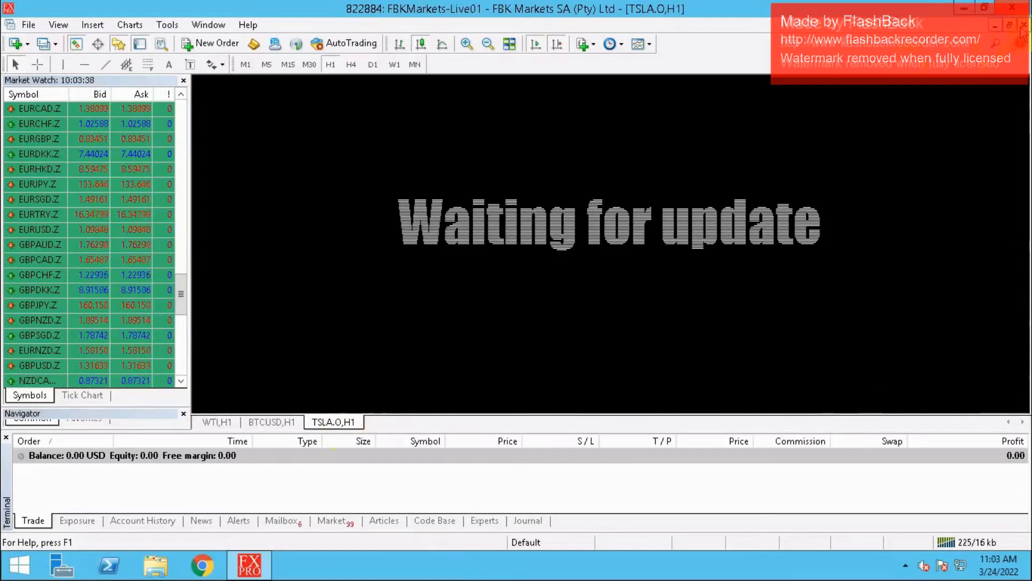
{"action": "left_click", "coordinate": [1022, 26]}
{"action": "left_click", "coordinate": [1023, 26]}
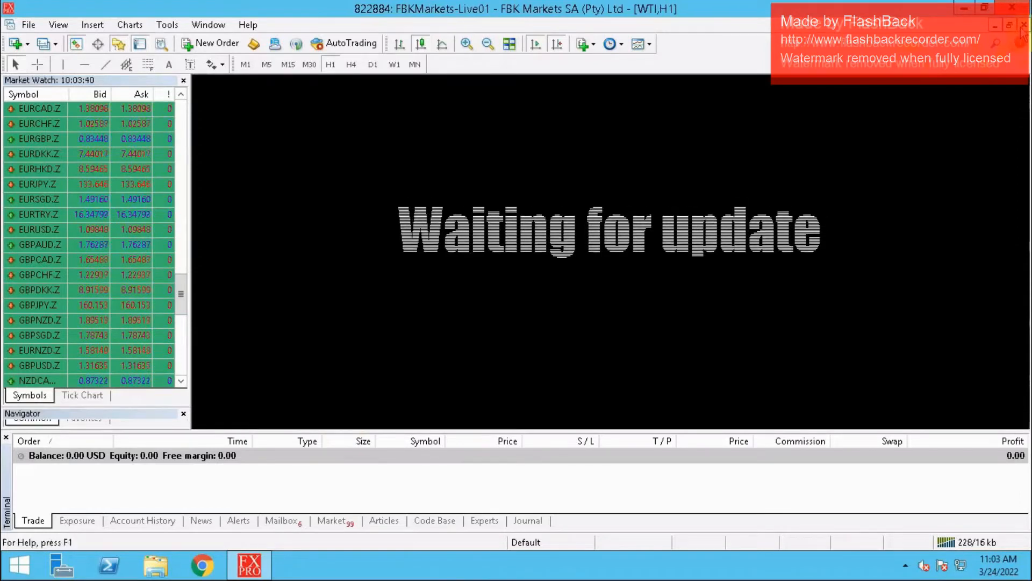
{"action": "left_click", "coordinate": [1023, 26]}
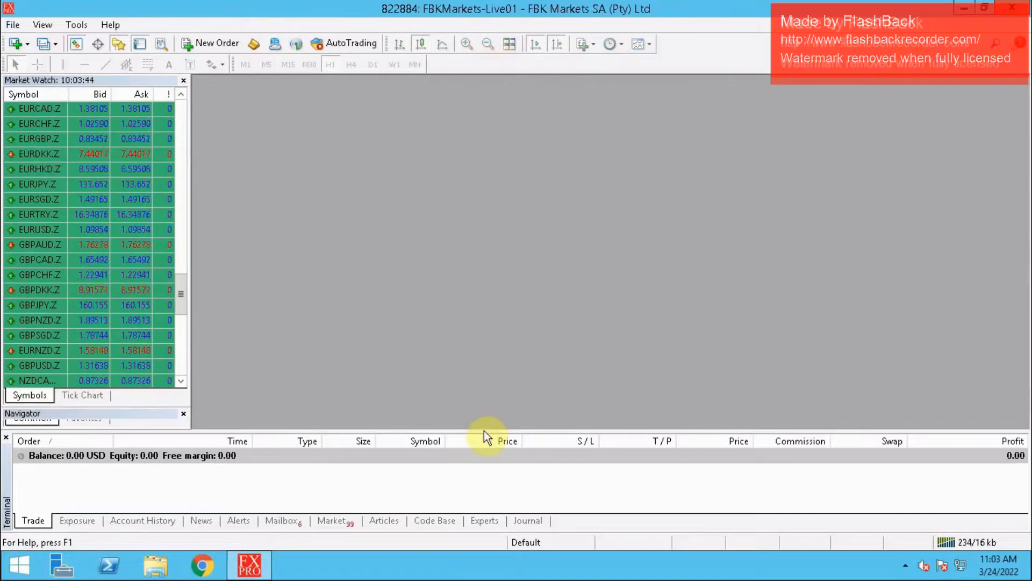
- Enlarge the Terminal panel, view its Account History and Trade pages, and hide the panel
{"action": "left_click_drag", "start_coordinate": [484, 432], "coordinate": [482, 355]}
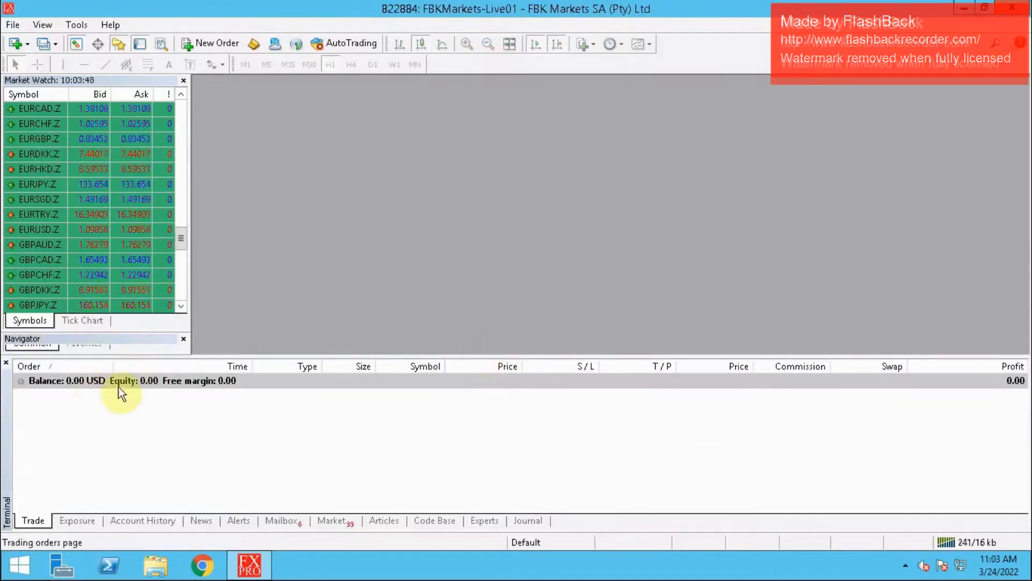
{"action": "left_click", "coordinate": [7, 364]}
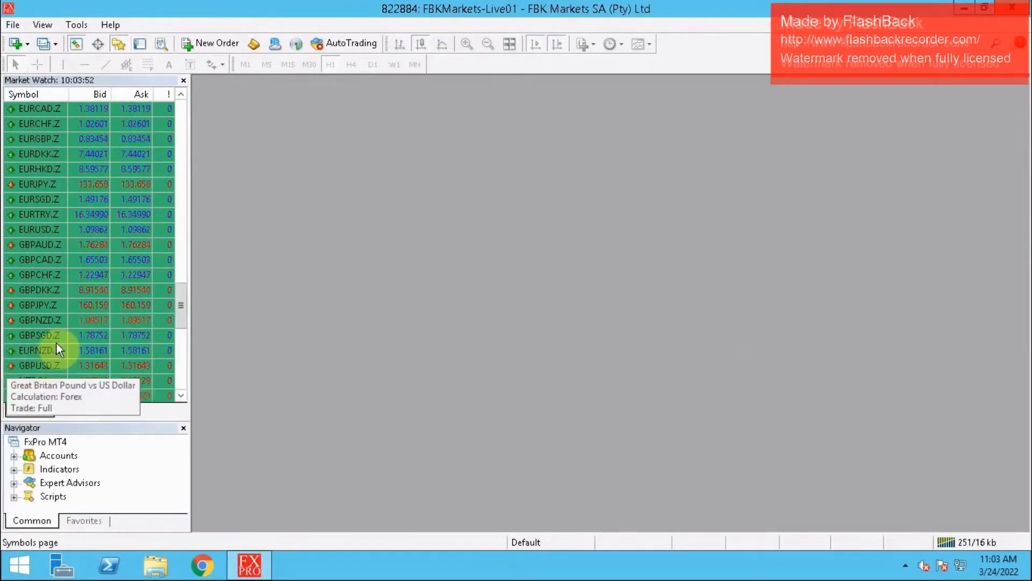
{"action": "left_click", "coordinate": [140, 44]}
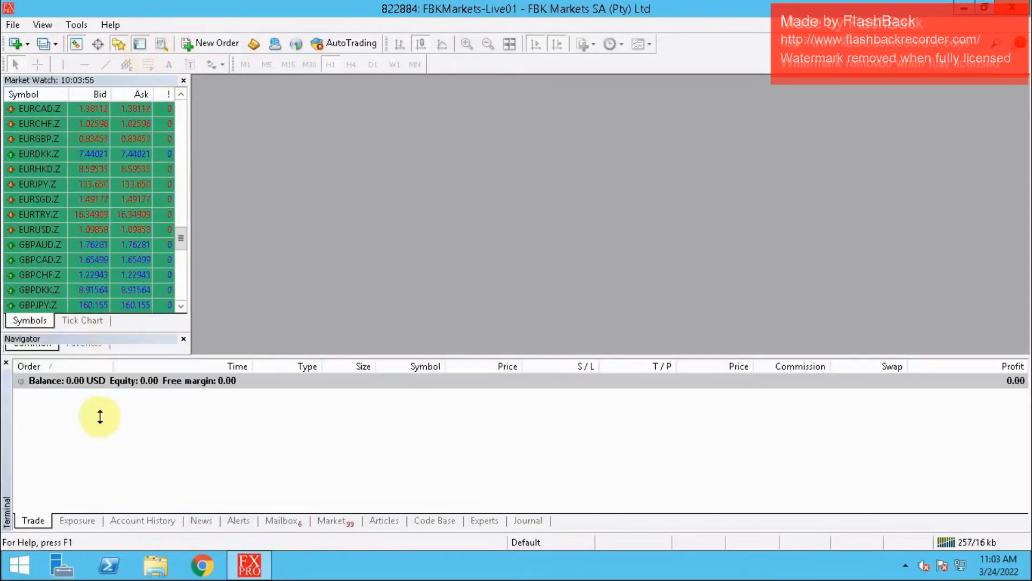
{"action": "left_click", "coordinate": [153, 521]}
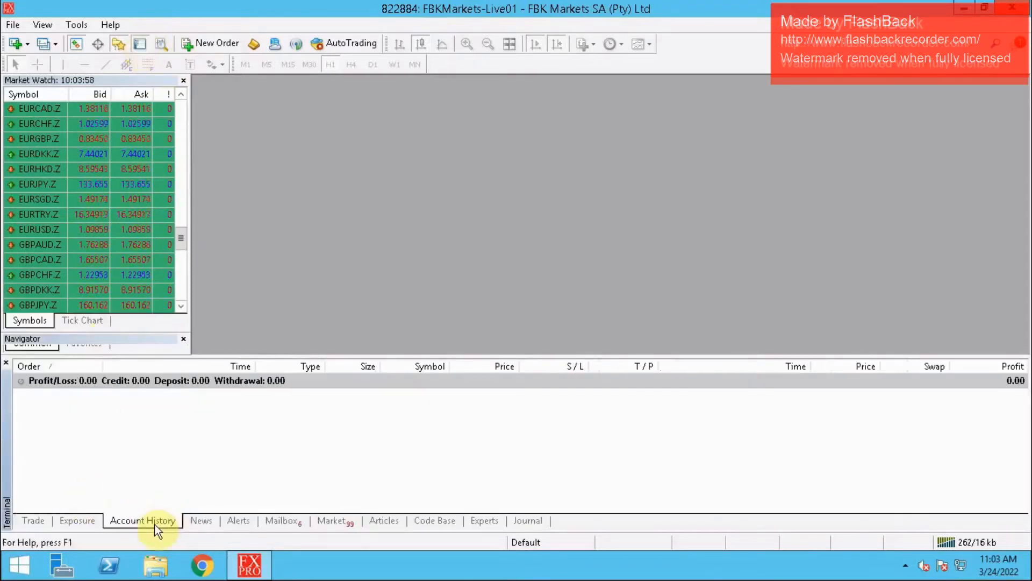
{"action": "left_click", "coordinate": [36, 520]}
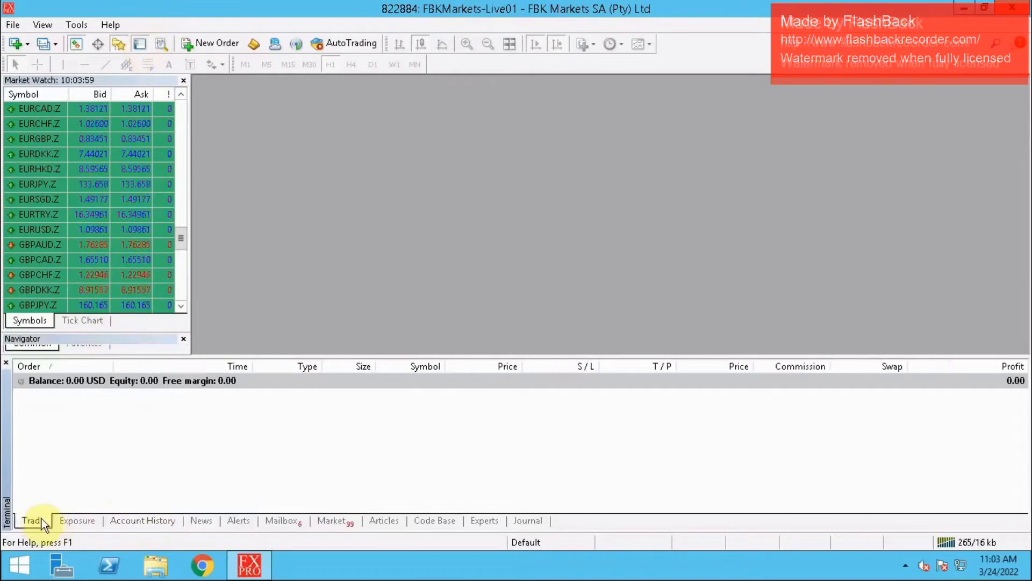
{"action": "left_click", "coordinate": [6, 367]}
- Check the currency bot's pair list in the Word document on the local computer and return to the remote MetaTrader session
{"action": "mouse_move", "coordinate": [645, 7]}
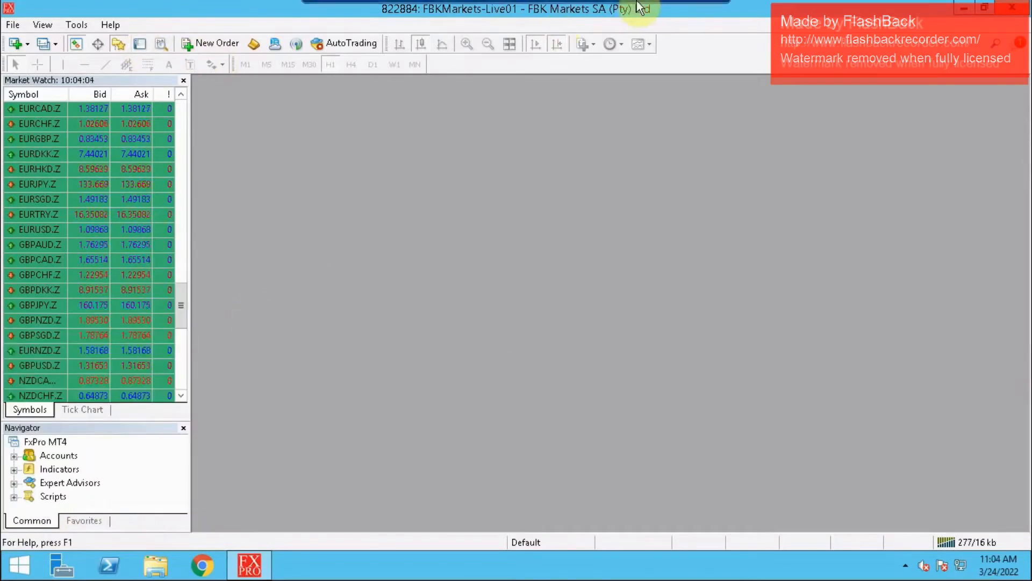
{"action": "left_click", "coordinate": [680, 11]}
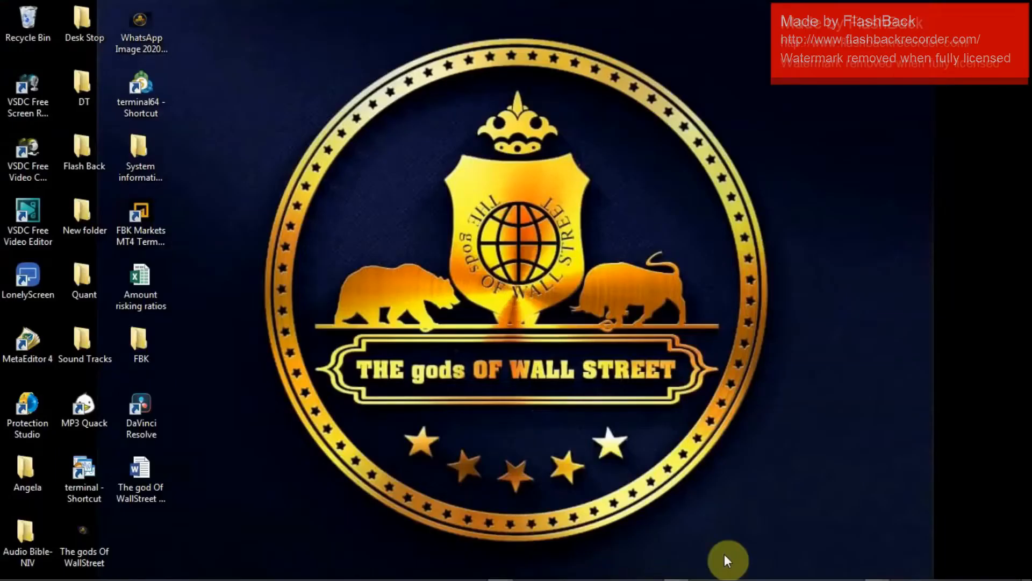
{"action": "left_click", "coordinate": [678, 573]}
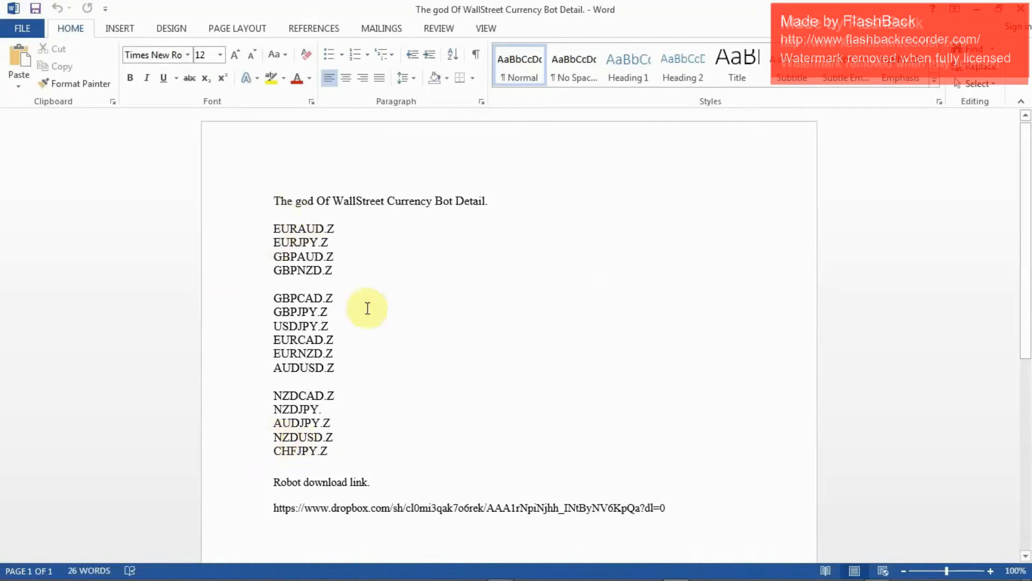
{"action": "mouse_move", "coordinate": [473, 571]}
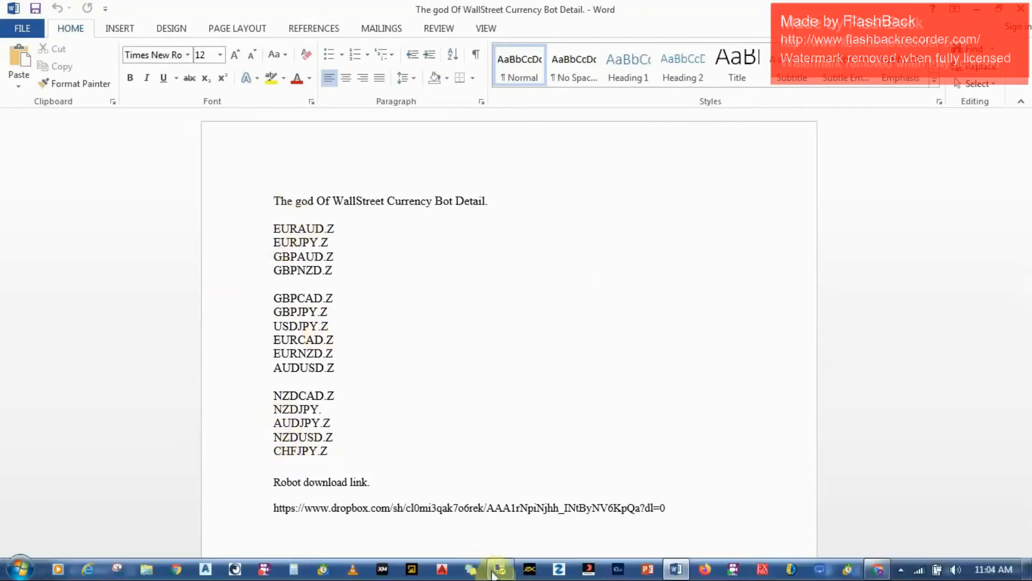
{"action": "left_click", "coordinate": [496, 573]}
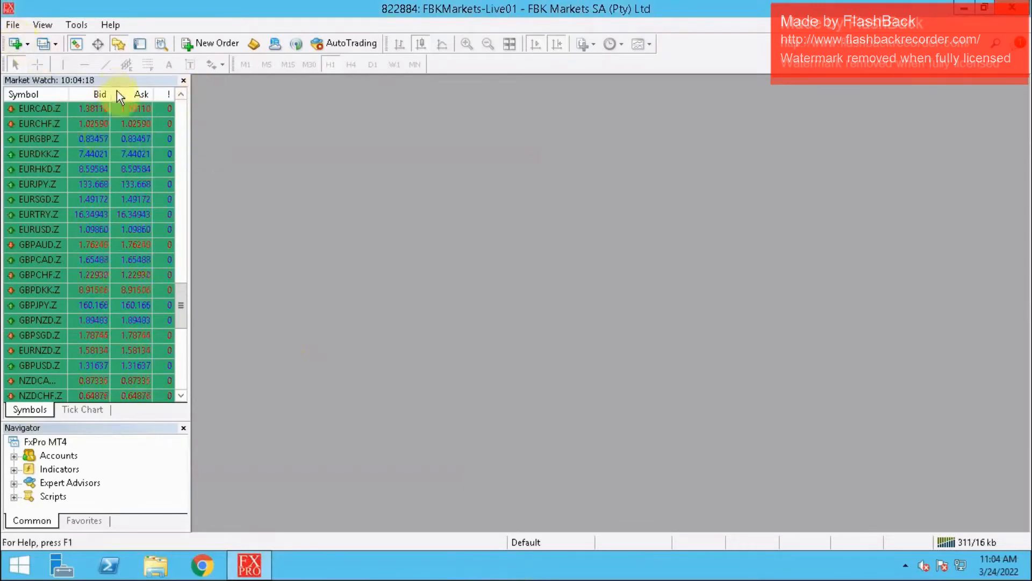
- Open a chart window for EURAUD.Z from Market Watch and maximize it
{"action": "left_click", "coordinate": [181, 95]}
{"action": "left_click", "coordinate": [180, 95]}
{"action": "left_click", "coordinate": [181, 94]}
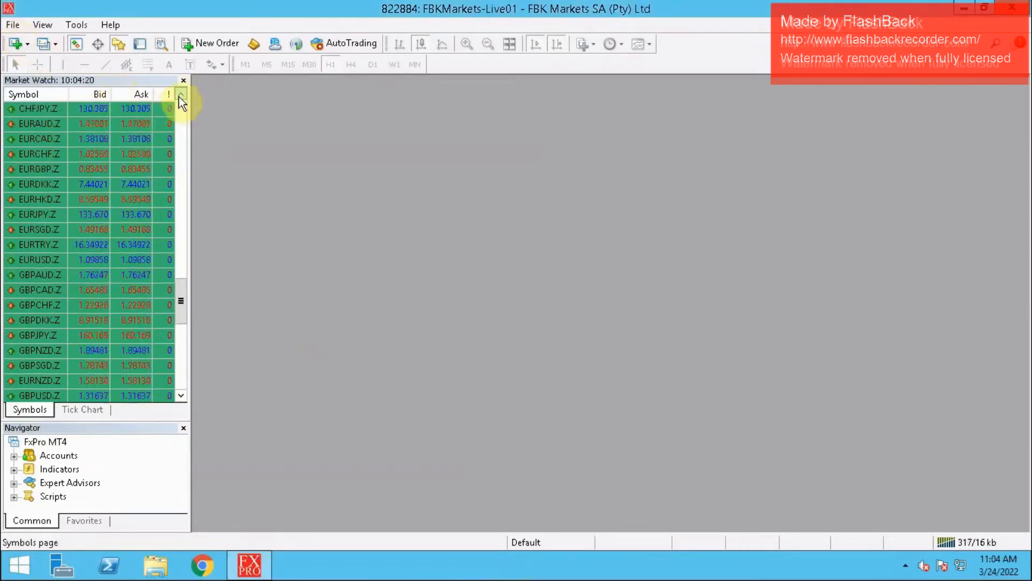
{"action": "left_click", "coordinate": [180, 94]}
{"action": "left_click", "coordinate": [32, 154]}
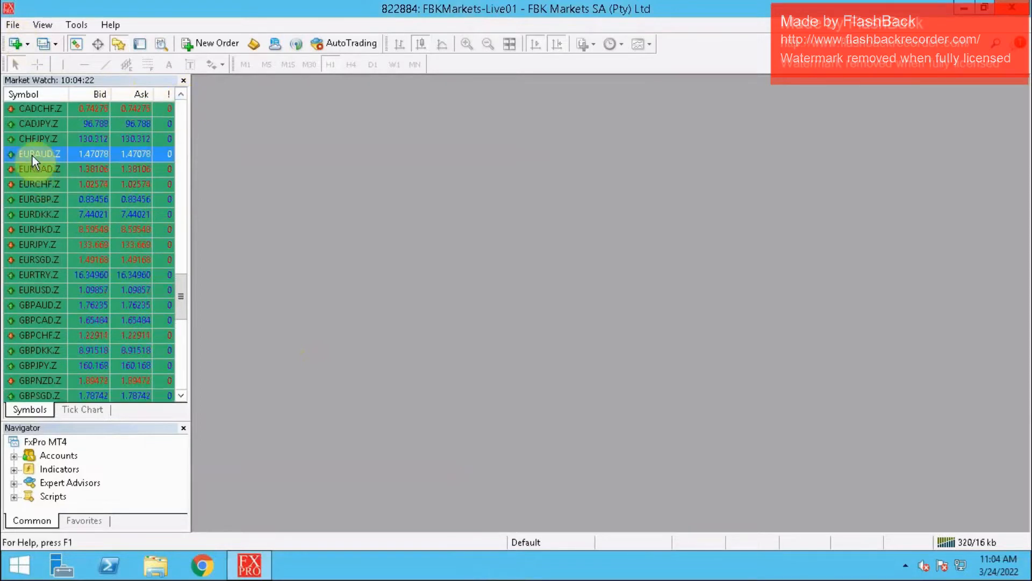
{"action": "right_click", "coordinate": [32, 156]}
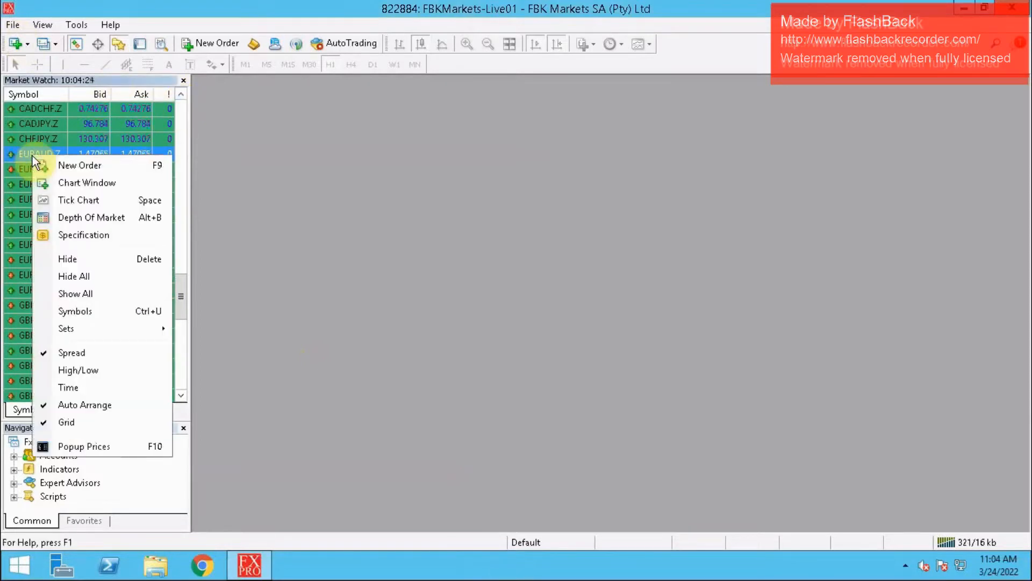
{"action": "left_click", "coordinate": [76, 184]}
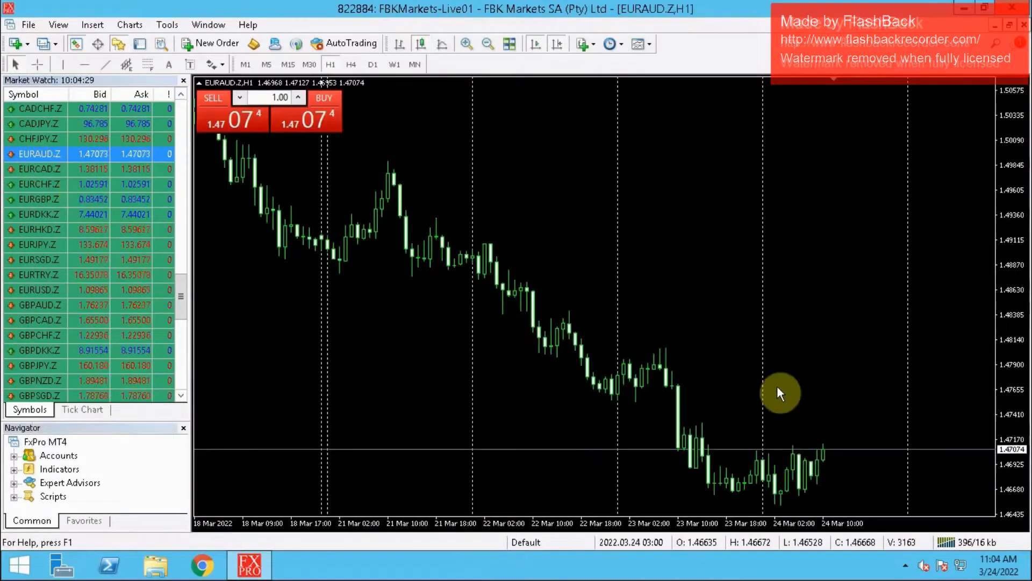
{"action": "left_click", "coordinate": [784, 384]}
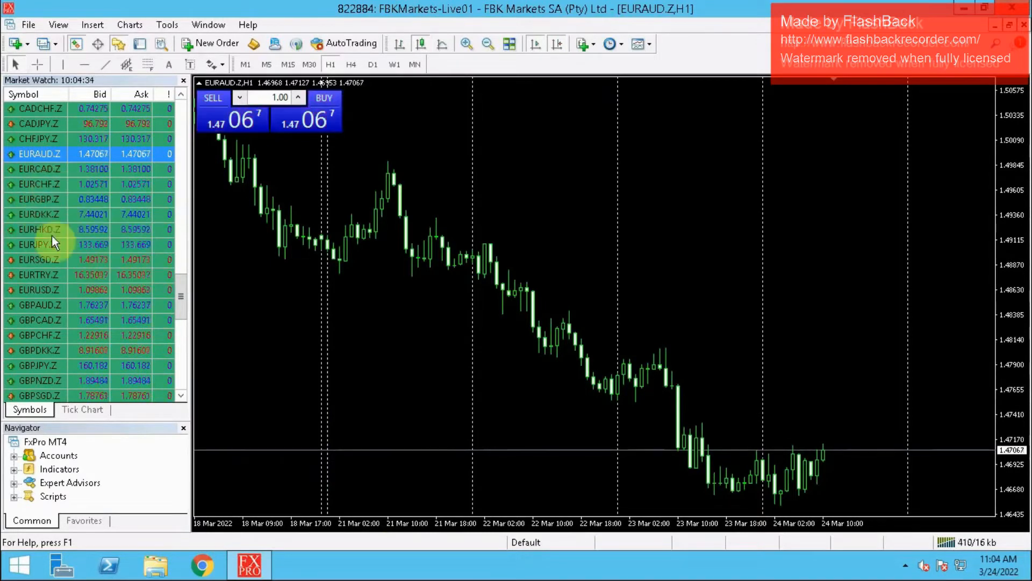
- Open chart windows for EURJPY.Z and GBPAUD.Z from Market Watch
{"action": "left_click", "coordinate": [40, 244]}
{"action": "right_click", "coordinate": [40, 245]}
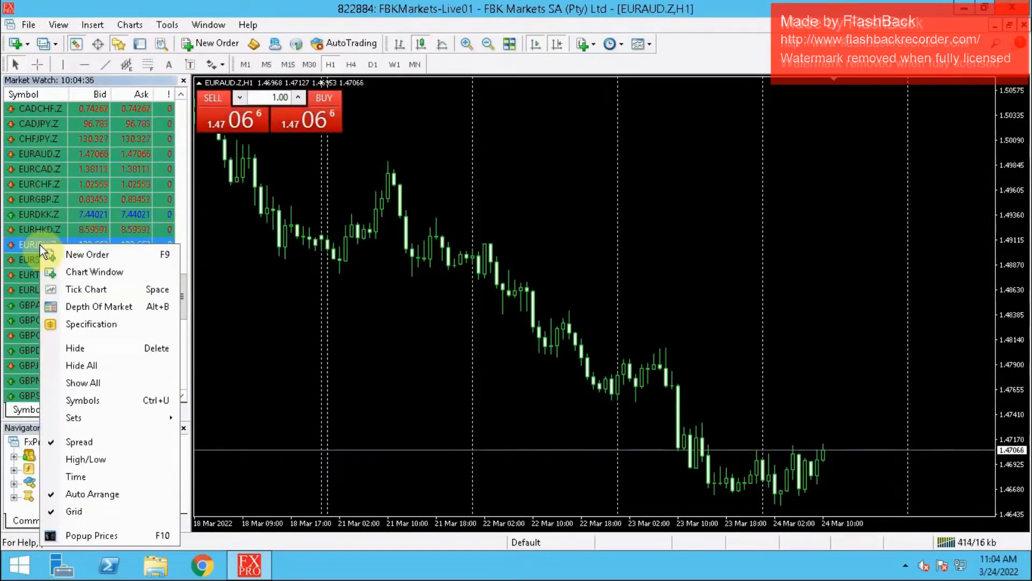
{"action": "left_click", "coordinate": [101, 272]}
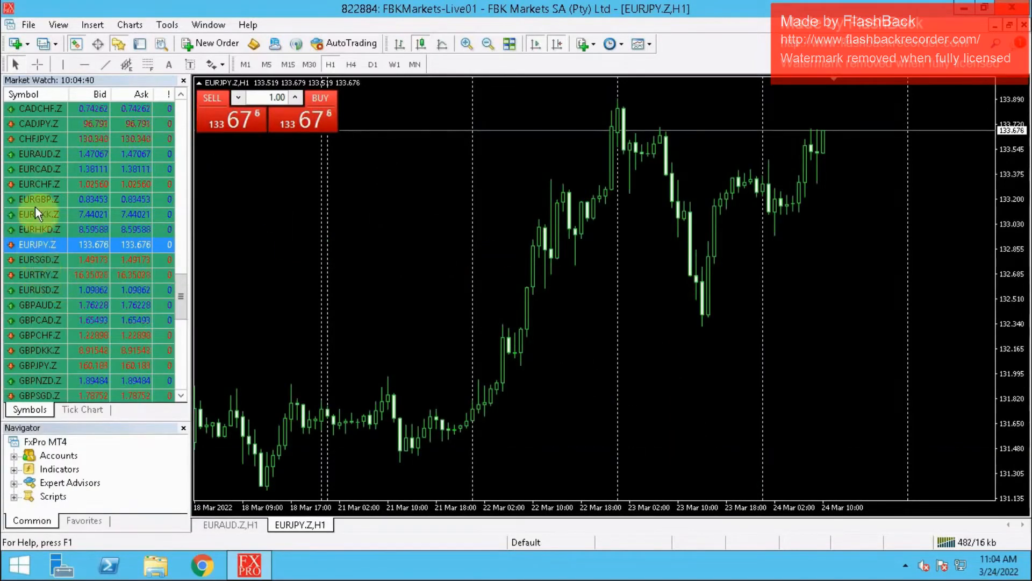
{"action": "right_click", "coordinate": [33, 304]}
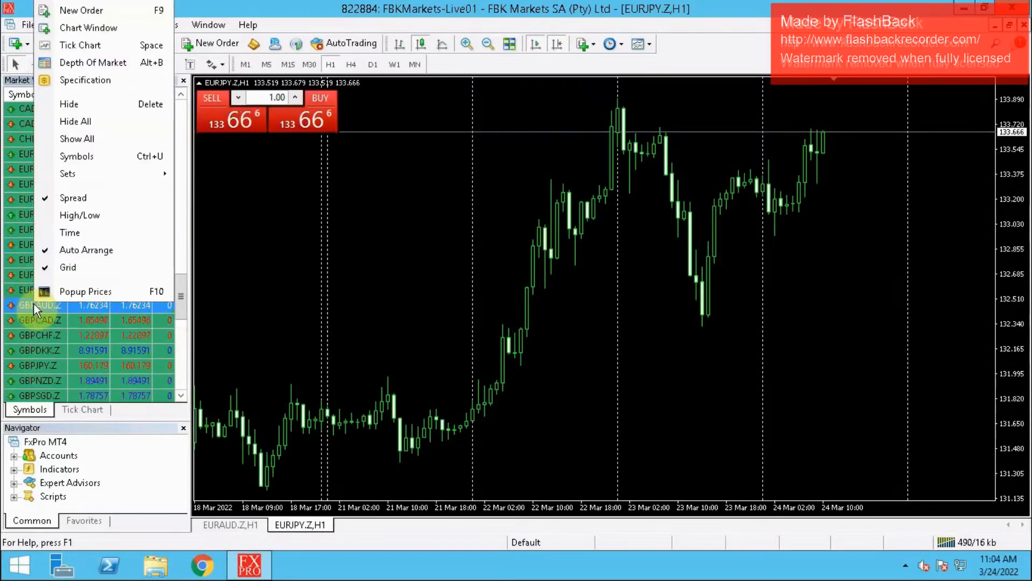
{"action": "left_click", "coordinate": [91, 27]}
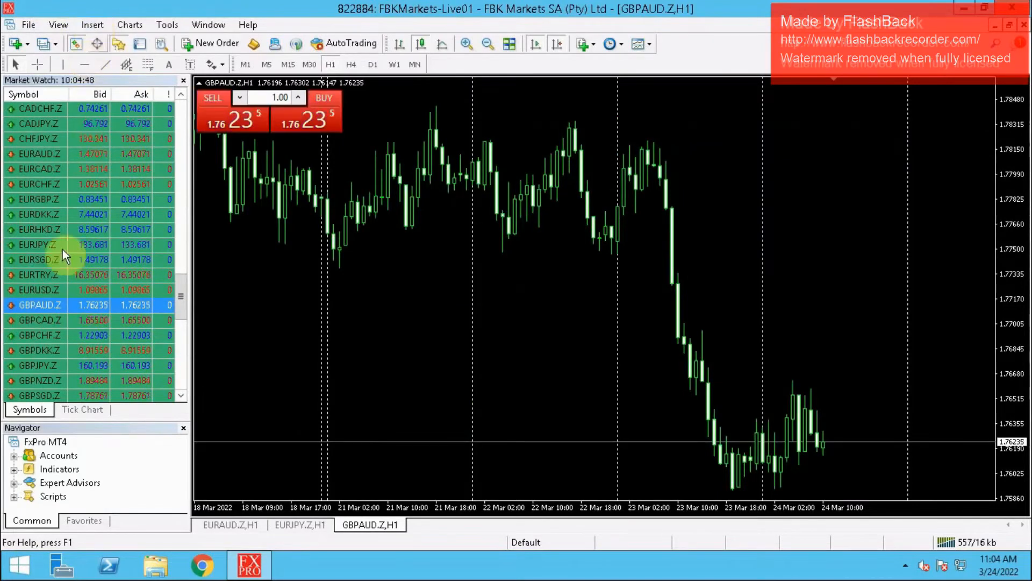
- Open chart windows for GBPNZD.Z and GBPCAD.Z from Market Watch
{"action": "right_click", "coordinate": [48, 378]}
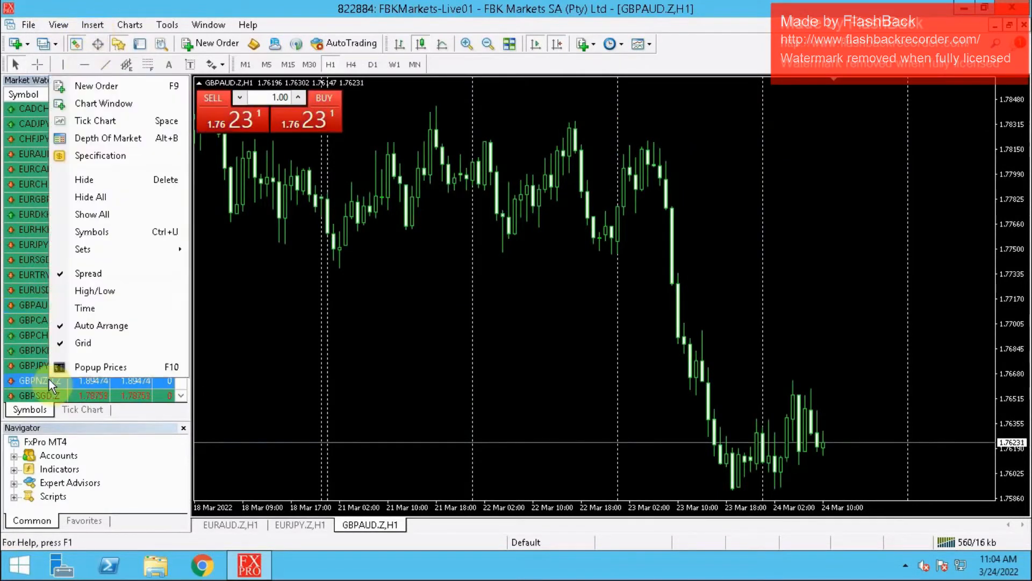
{"action": "left_click", "coordinate": [98, 103]}
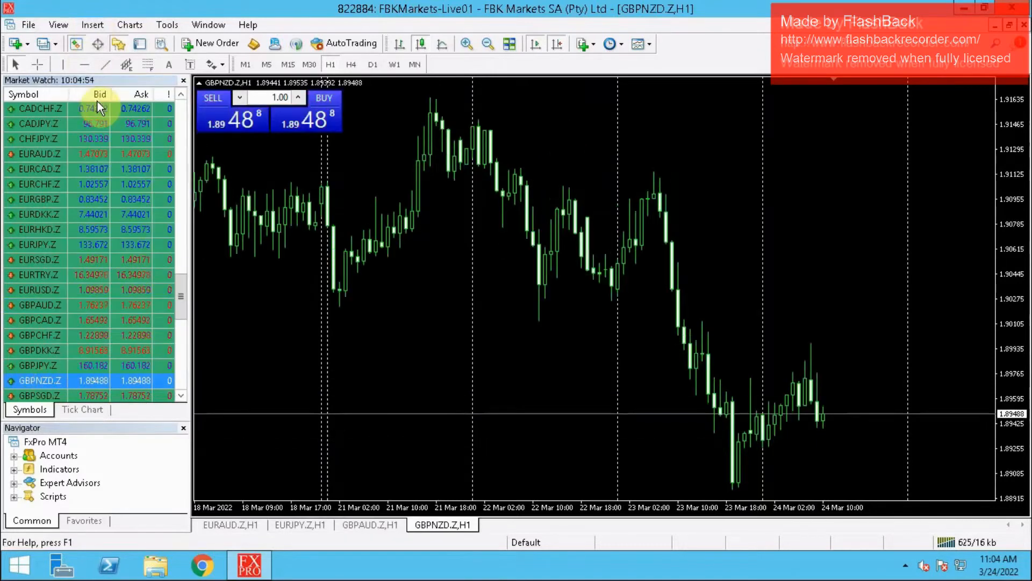
{"action": "right_click", "coordinate": [50, 317]}
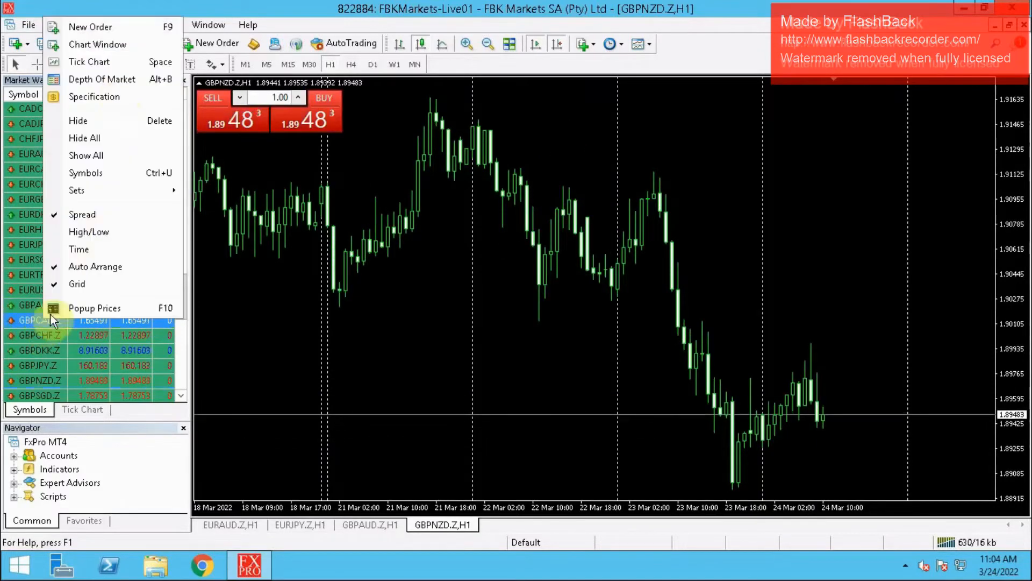
{"action": "left_click", "coordinate": [108, 44]}
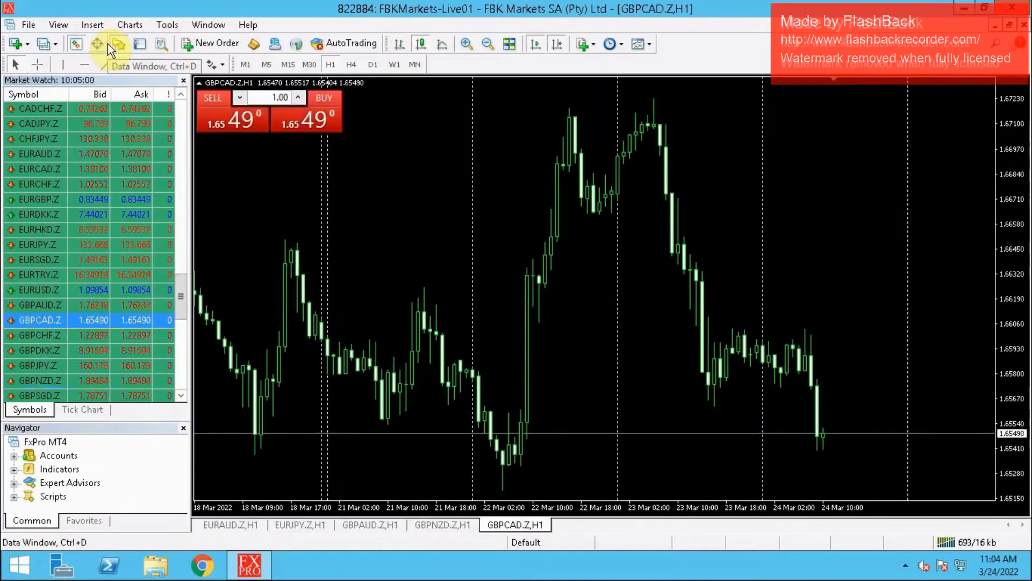
- Open chart windows for GBPJPY.Z and USDJPY.Z from Market Watch
{"action": "left_click", "coordinate": [46, 367]}
{"action": "right_click", "coordinate": [46, 368]}
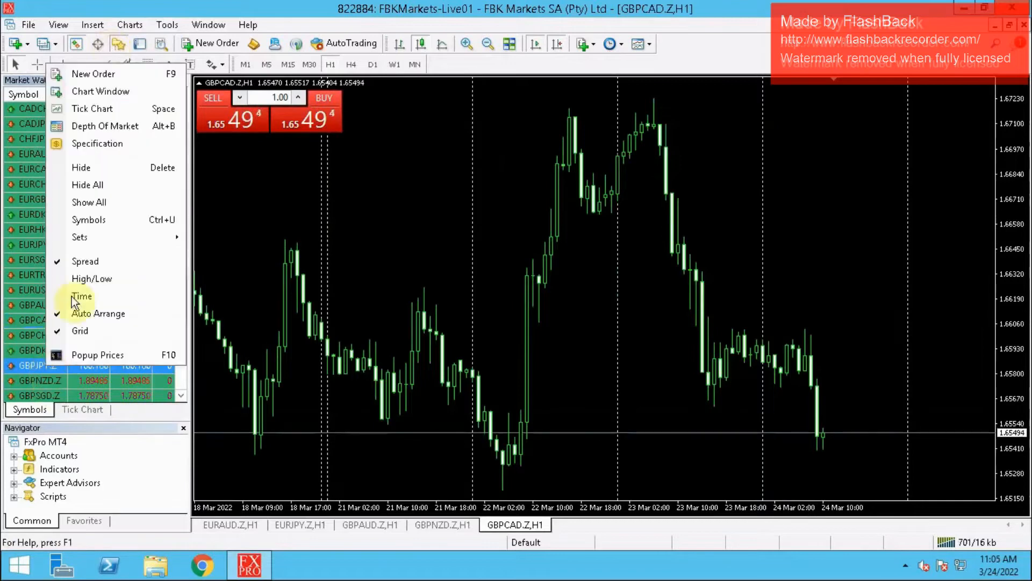
{"action": "left_click", "coordinate": [108, 93]}
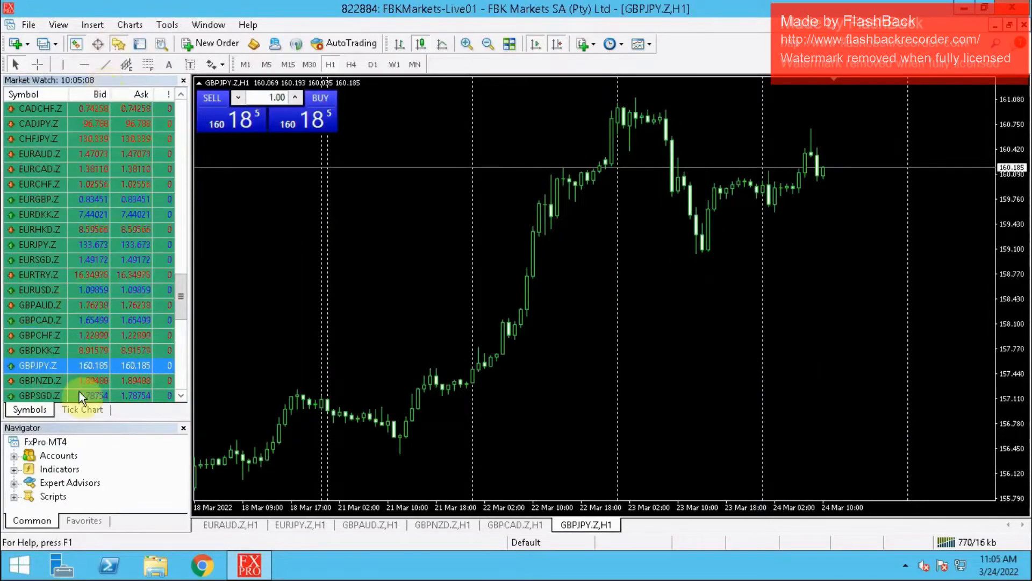
{"action": "left_click", "coordinate": [181, 370]}
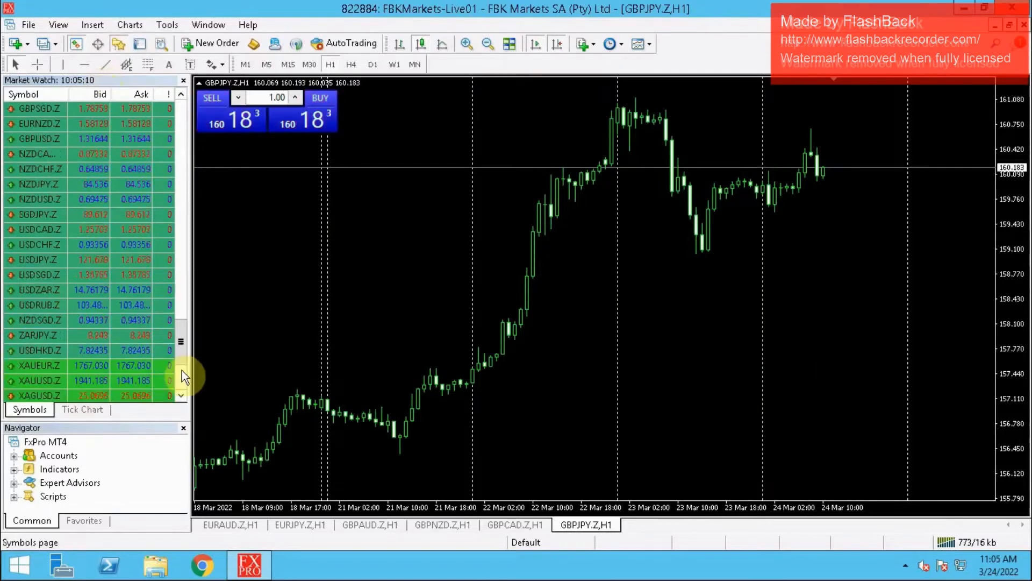
{"action": "left_click", "coordinate": [50, 257]}
{"action": "right_click", "coordinate": [50, 255]}
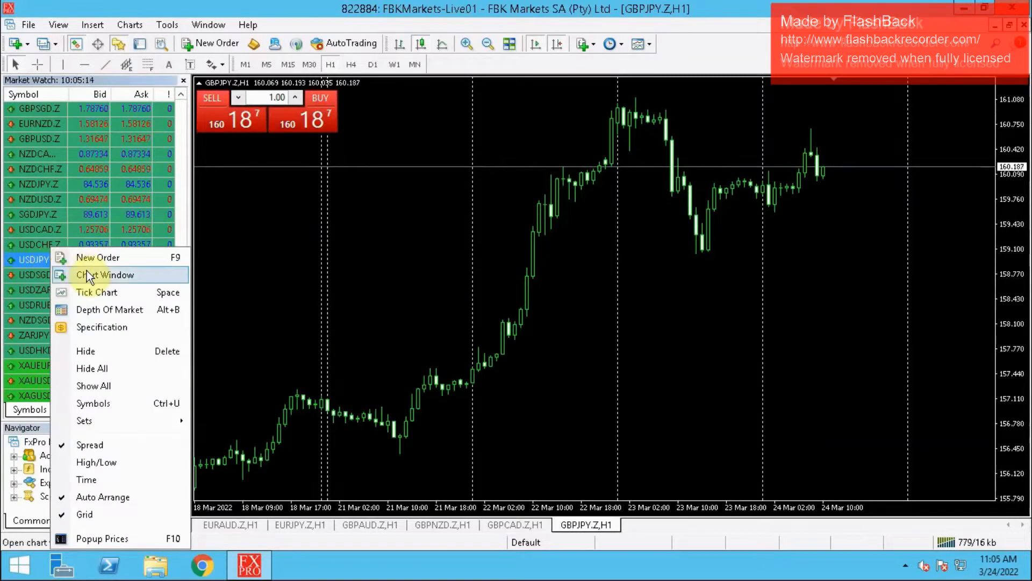
{"action": "left_click", "coordinate": [86, 270]}
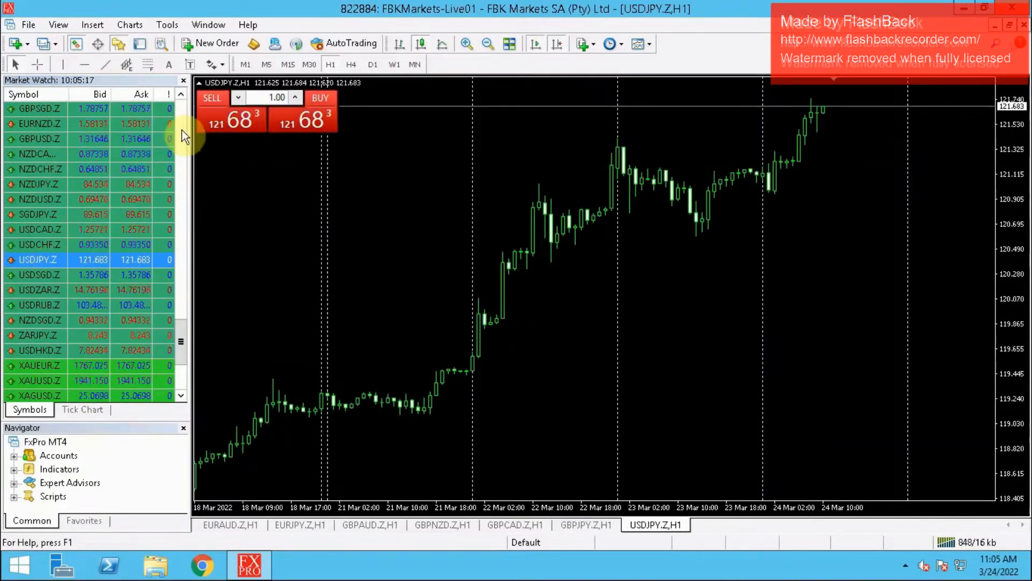
- Open chart windows for EURCAD.Z and EURNZD.Z from Market Watch
{"action": "scroll", "coordinate": [182, 130], "scroll_direction": "up", "scroll_amount": 6}
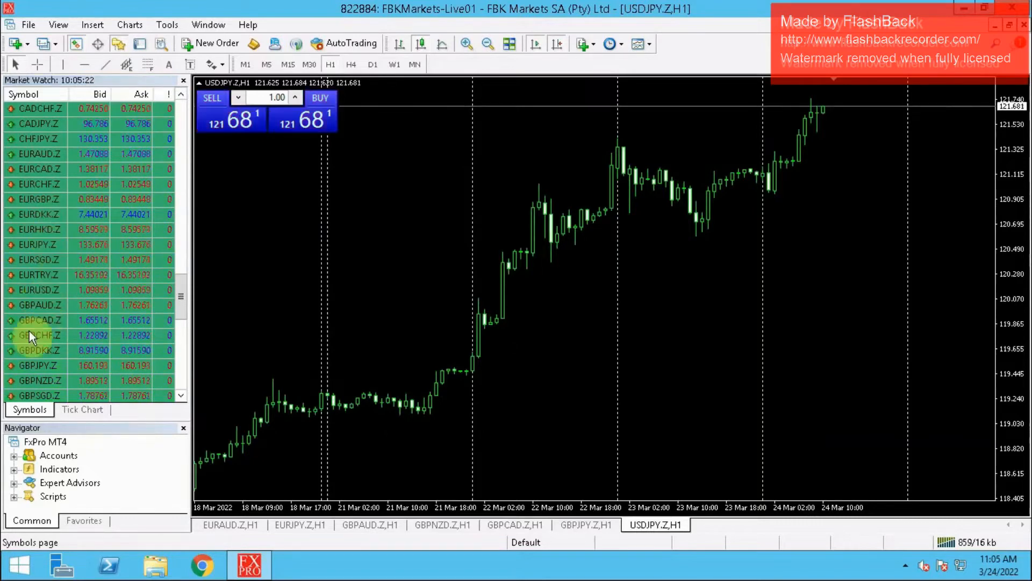
{"action": "right_click", "coordinate": [54, 172]}
{"action": "left_click", "coordinate": [108, 200]}
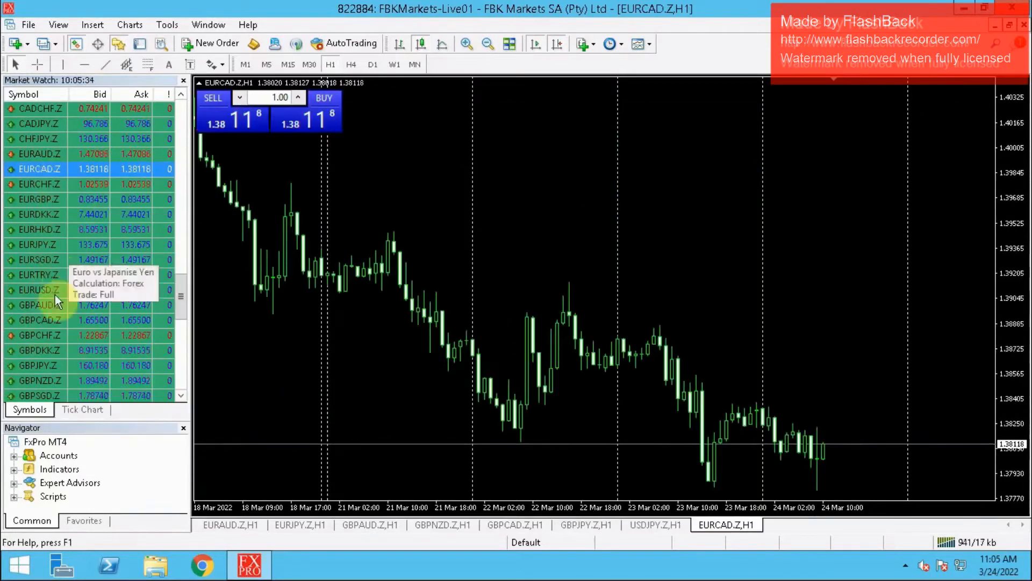
{"action": "left_click", "coordinate": [182, 361]}
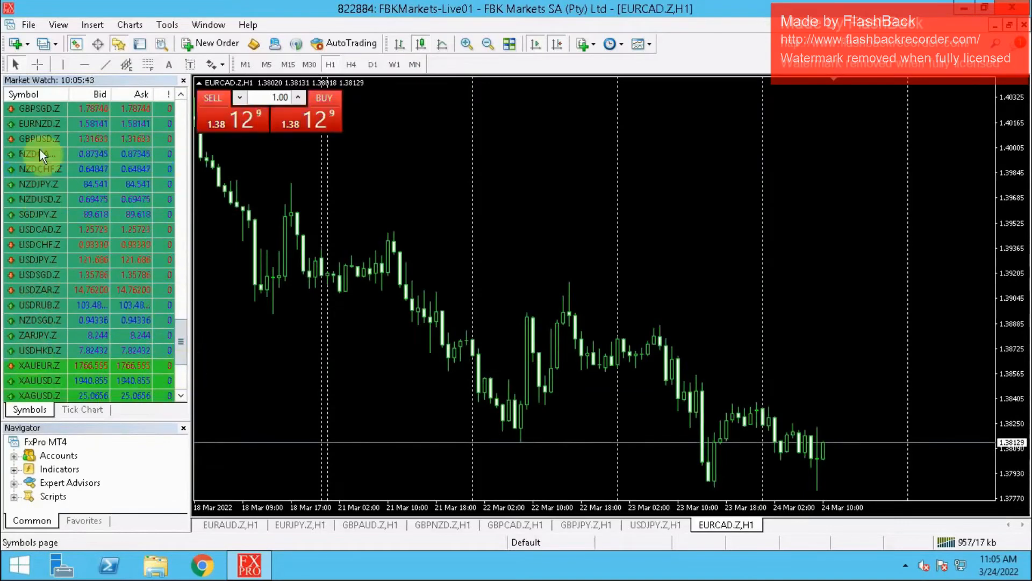
{"action": "left_click", "coordinate": [180, 95]}
{"action": "left_click", "coordinate": [181, 94]}
{"action": "left_click", "coordinate": [181, 95]}
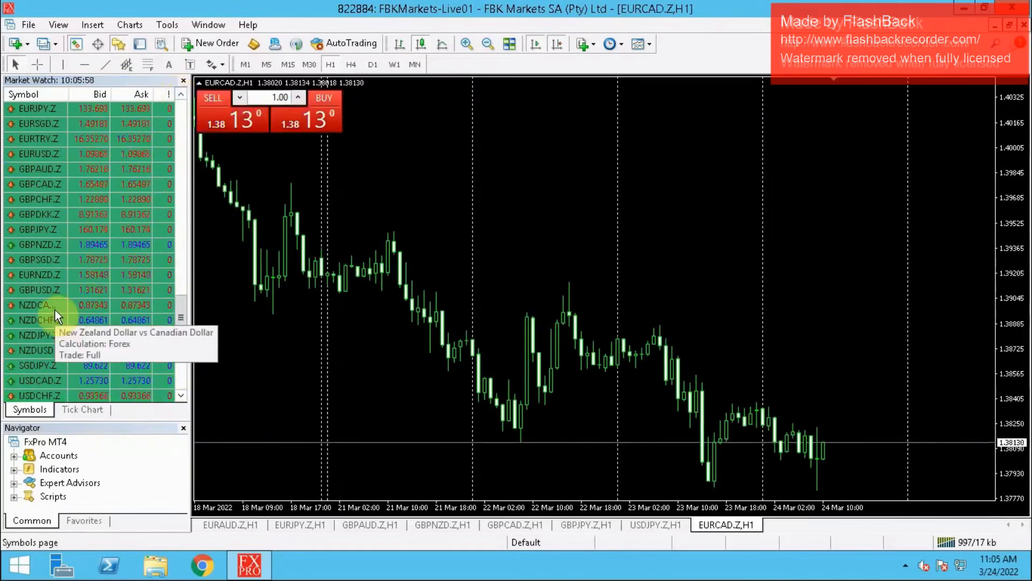
{"action": "right_click", "coordinate": [37, 275]}
{"action": "left_click", "coordinate": [107, 275]}
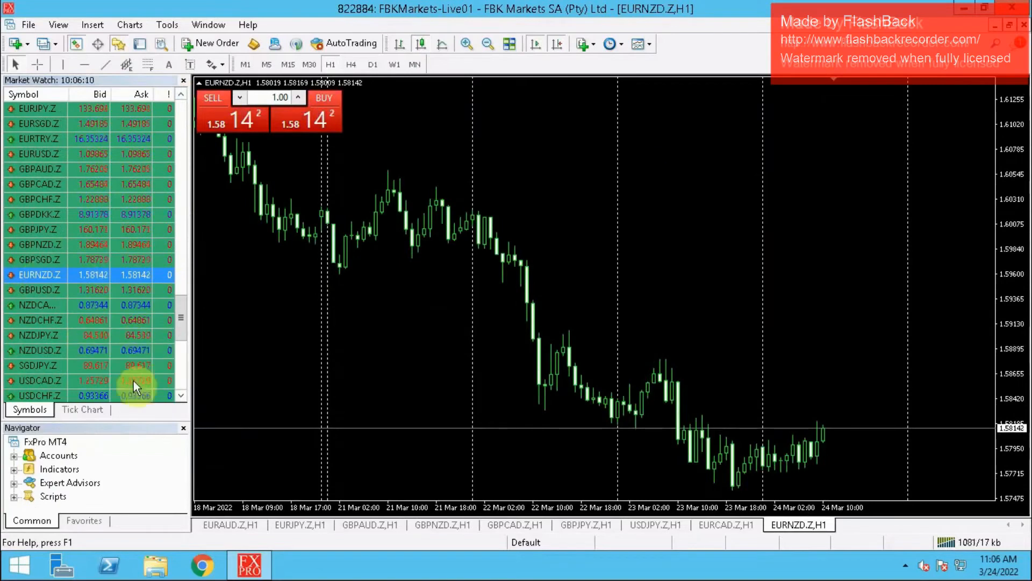
- Open chart windows for NZDCAD.Z and NZDJPY.Z from Market Watch
{"action": "right_click", "coordinate": [59, 304]}
{"action": "left_click", "coordinate": [119, 30]}
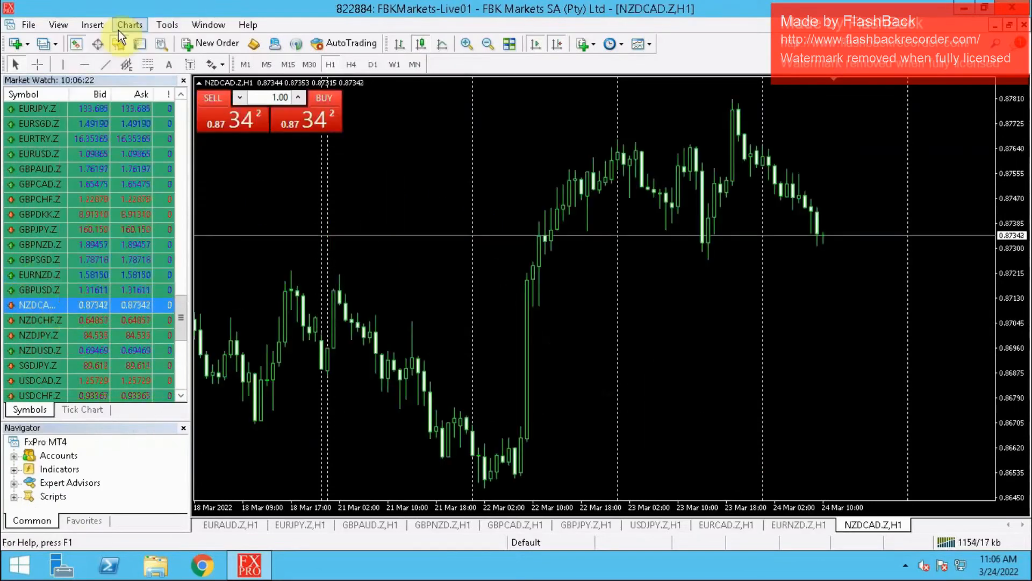
{"action": "right_click", "coordinate": [43, 338]}
{"action": "left_click", "coordinate": [93, 64]}
- Open chart windows for NZDUSD.Z and CHFJPY.Z from Market Watch
{"action": "right_click", "coordinate": [43, 361]}
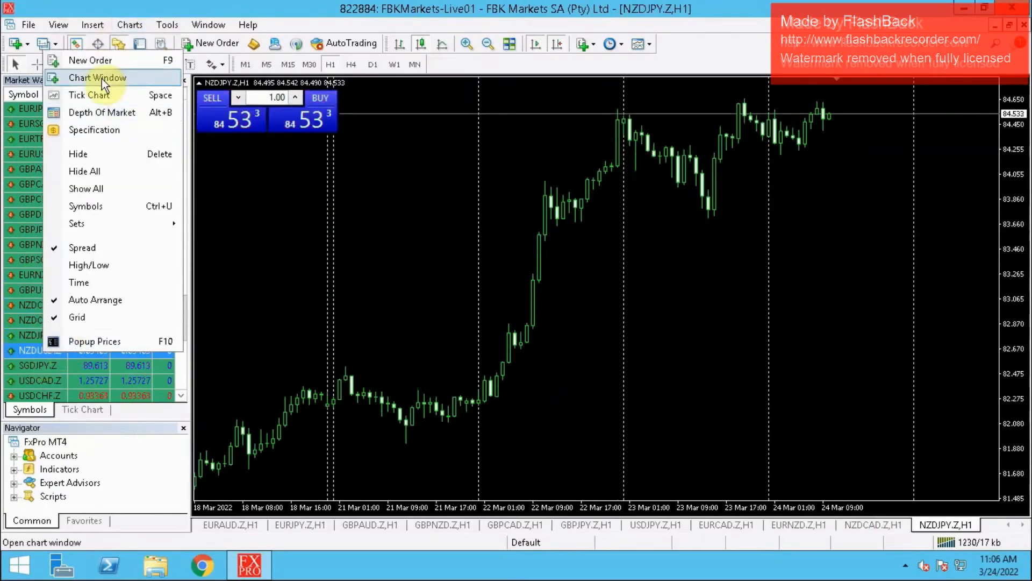
{"action": "left_click", "coordinate": [102, 79]}
{"action": "left_click", "coordinate": [182, 161]}
{"action": "right_click", "coordinate": [22, 290]}
{"action": "left_click", "coordinate": [70, 275]}
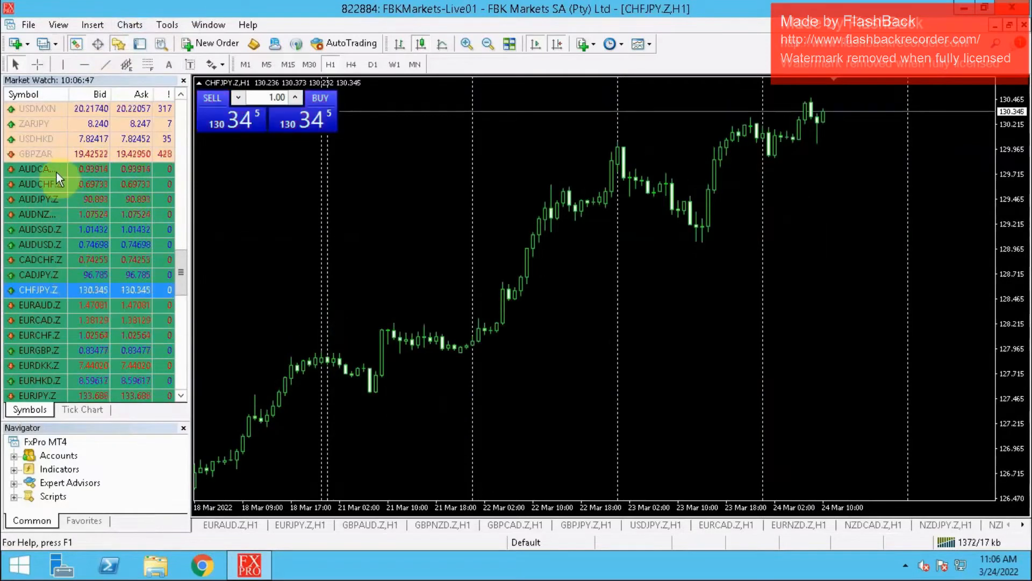
- Open chart windows for AUDJPY.Z and AUDUSD.Z from Market Watch
{"action": "left_click", "coordinate": [46, 200]}
{"action": "right_click", "coordinate": [46, 198]}
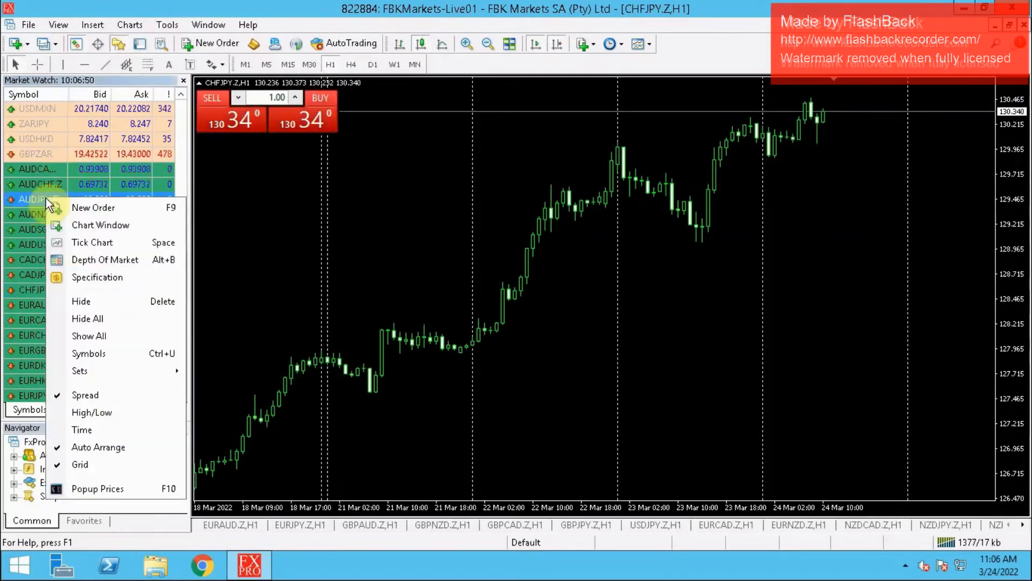
{"action": "left_click", "coordinate": [102, 225]}
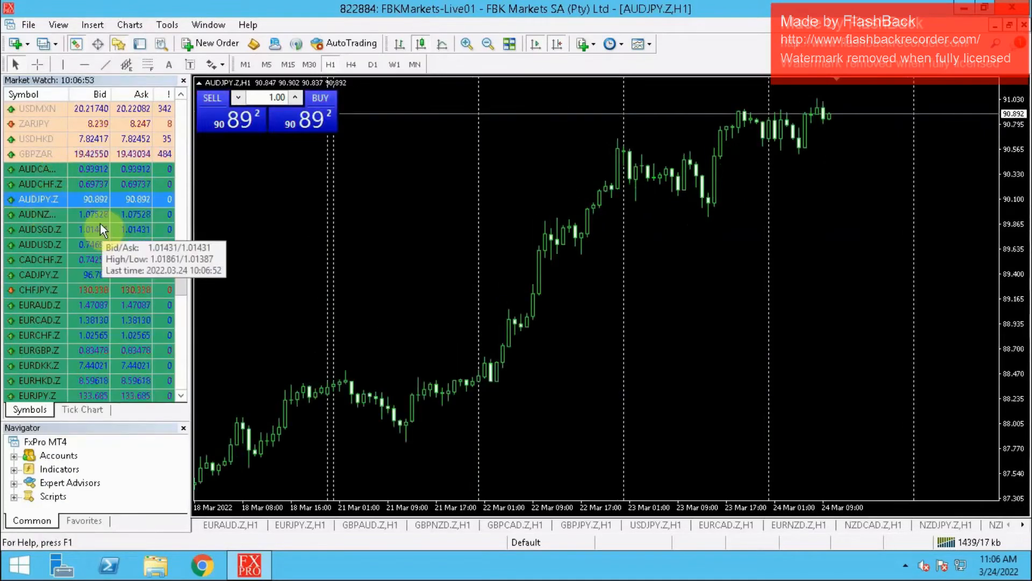
{"action": "right_click", "coordinate": [43, 246]}
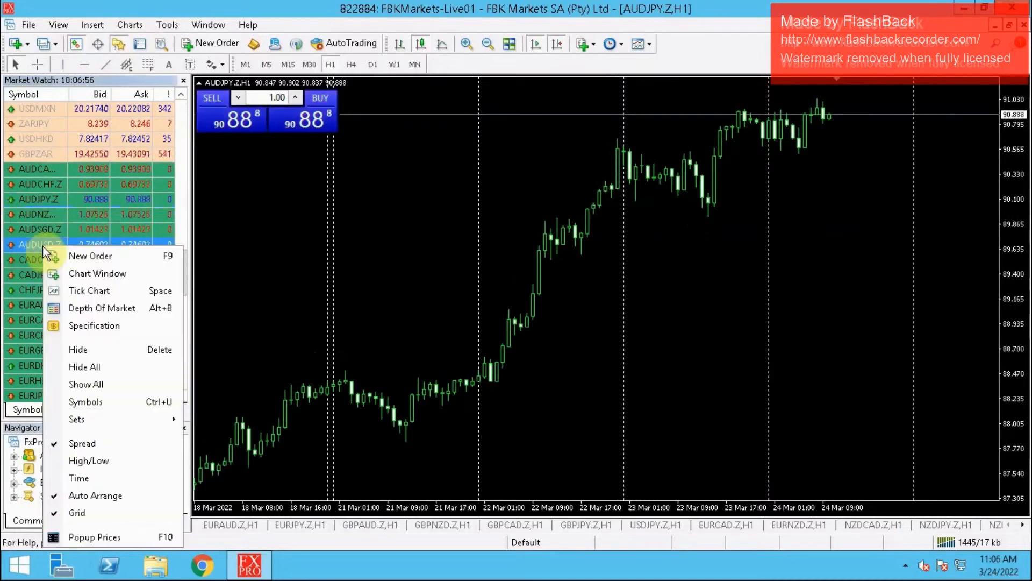
{"action": "left_click", "coordinate": [99, 273]}
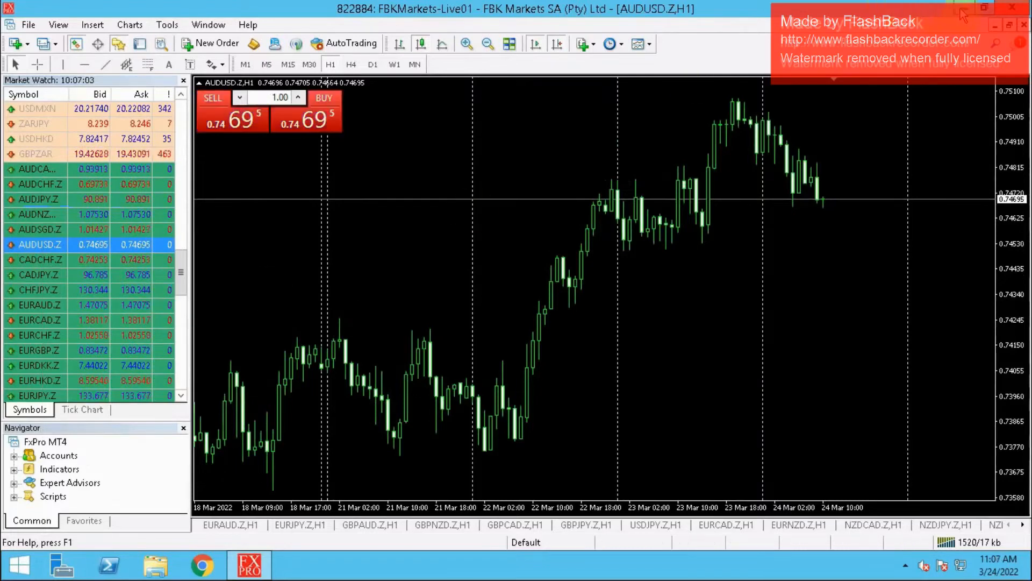
- Switch from the remote session to the Word document with the bot details and copy the Dropbox robot download link
{"action": "mouse_move", "coordinate": [692, 12]}
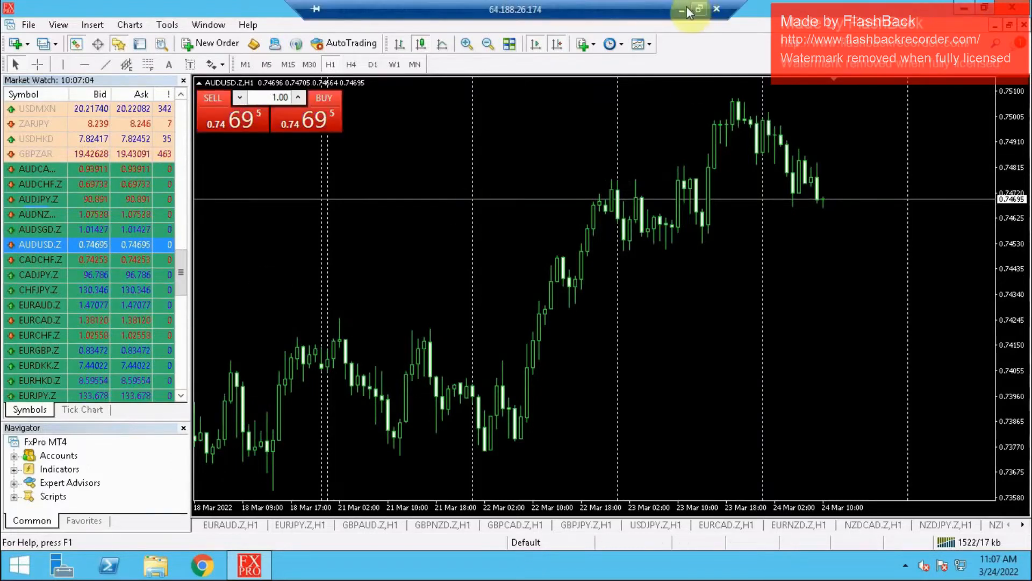
{"action": "left_click", "coordinate": [681, 7]}
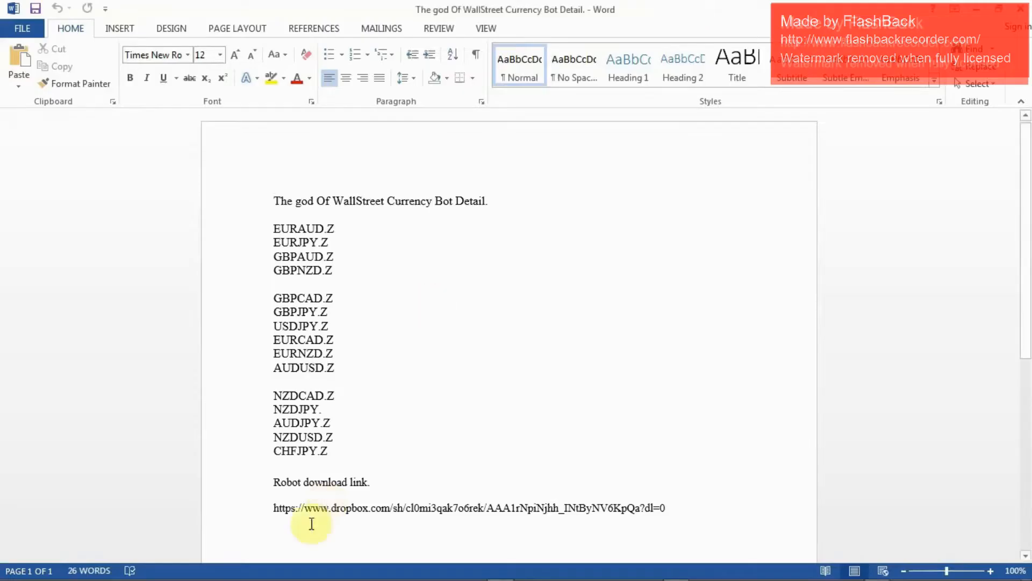
{"action": "left_click_drag", "start_coordinate": [280, 507], "coordinate": [659, 509]}
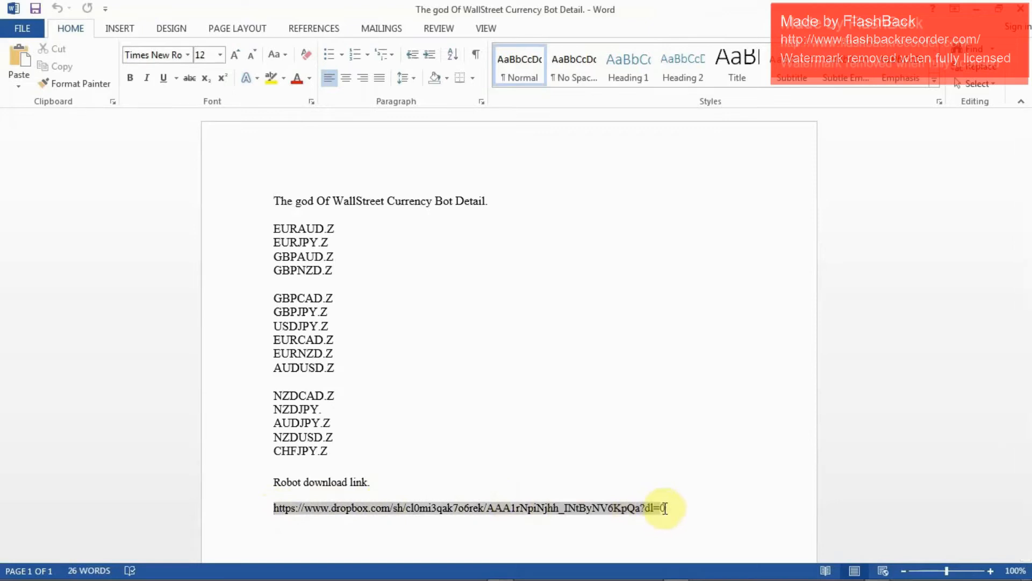
{"action": "right_click", "coordinate": [645, 506]}
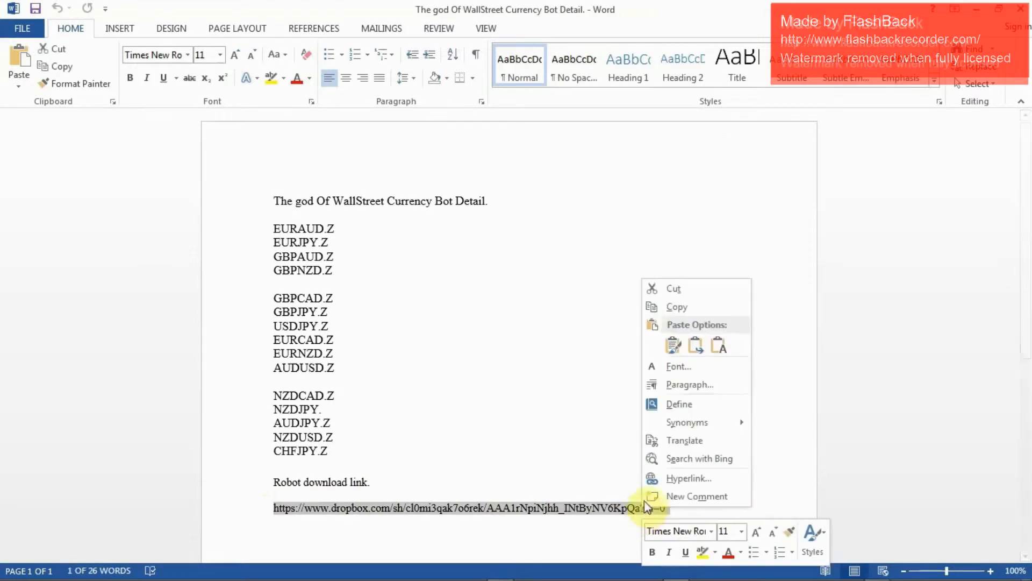
{"action": "left_click", "coordinate": [690, 312]}
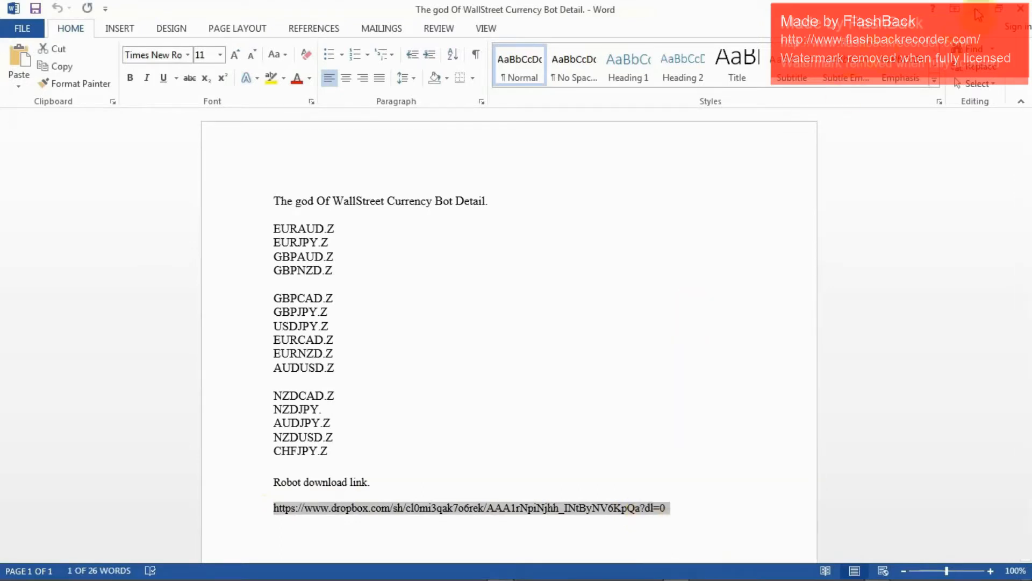
- Return from Word to the remote server session and minimize MetaTrader 4 to reach its desktop
{"action": "left_click", "coordinate": [978, 10]}
{"action": "mouse_move", "coordinate": [509, 577]}
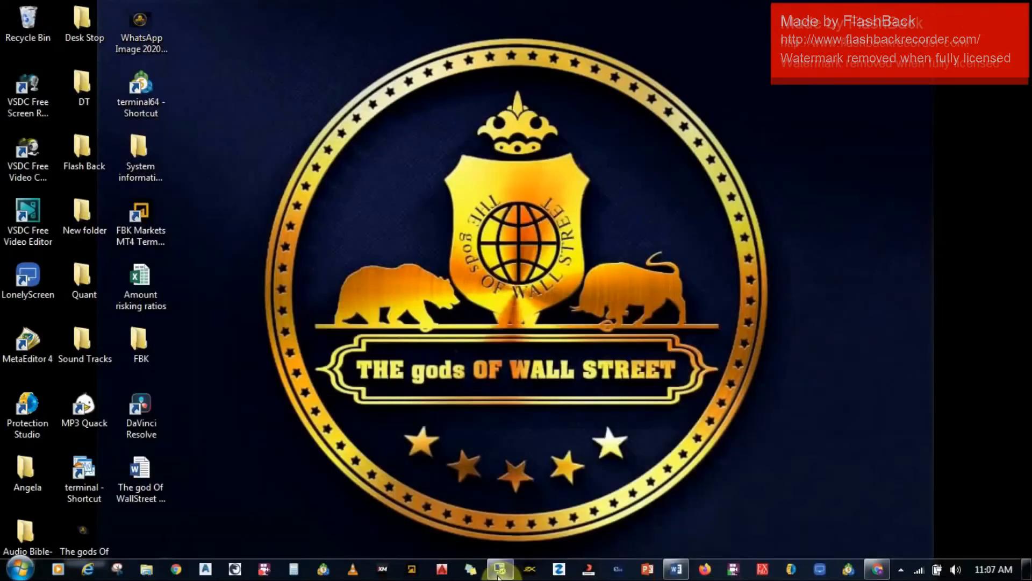
{"action": "left_click", "coordinate": [500, 573]}
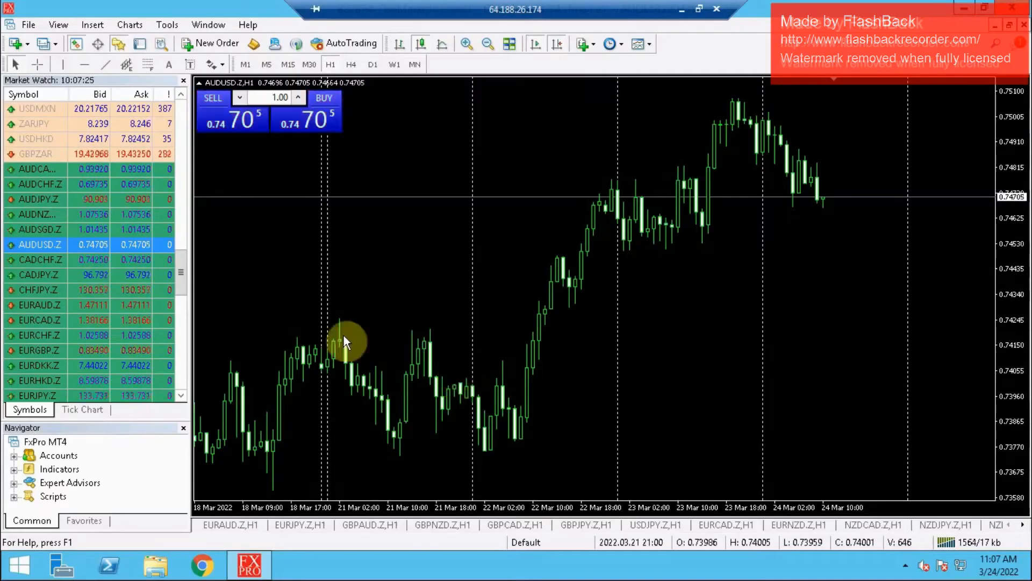
{"action": "left_click", "coordinate": [962, 10]}
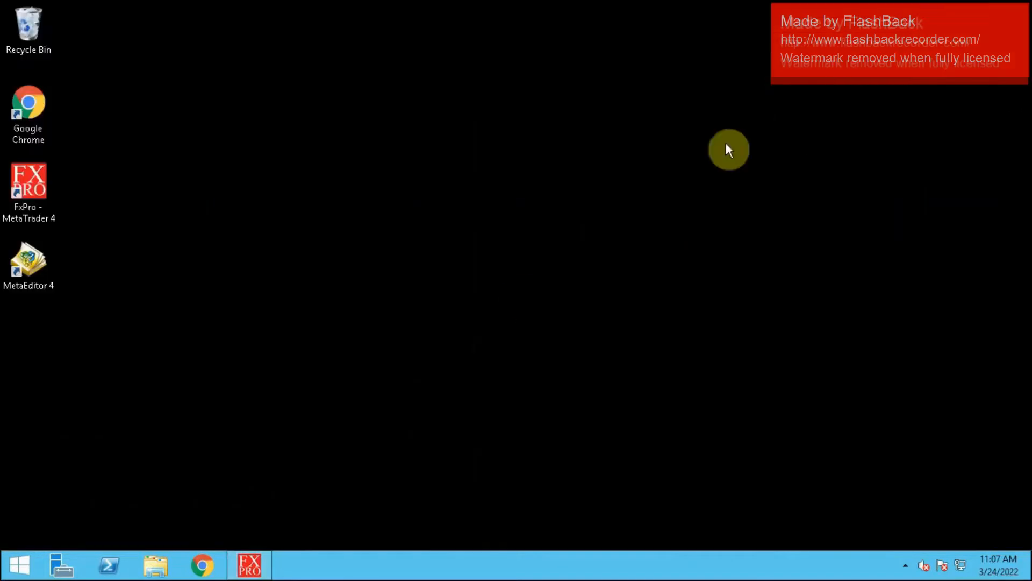
- Try to download the ALL IN 15th March Updt Client Files from the copied Dropbox link in Chrome, then exit the browser
{"action": "left_click", "coordinate": [204, 565]}
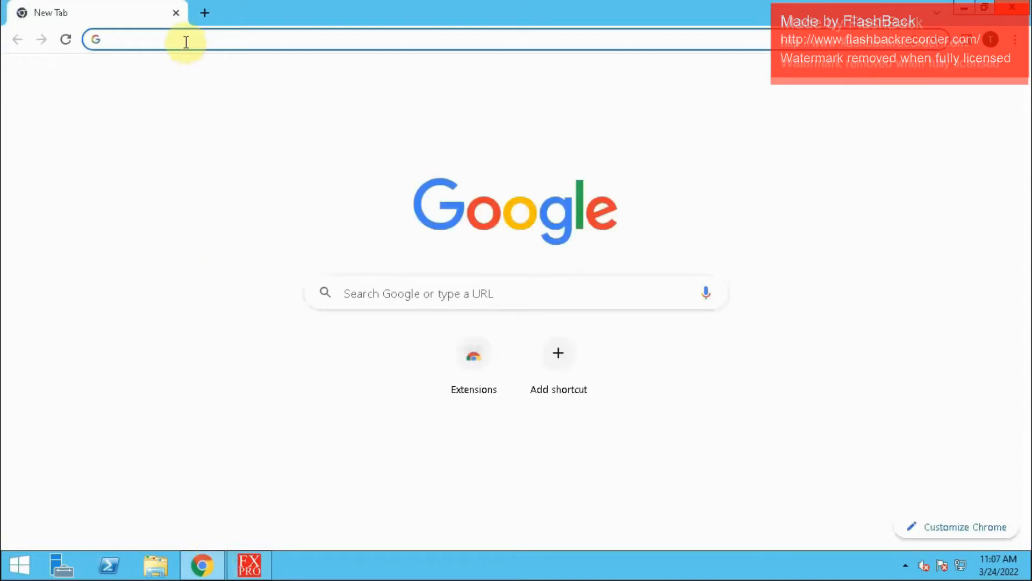
{"action": "key", "text": "ctrl+v"}
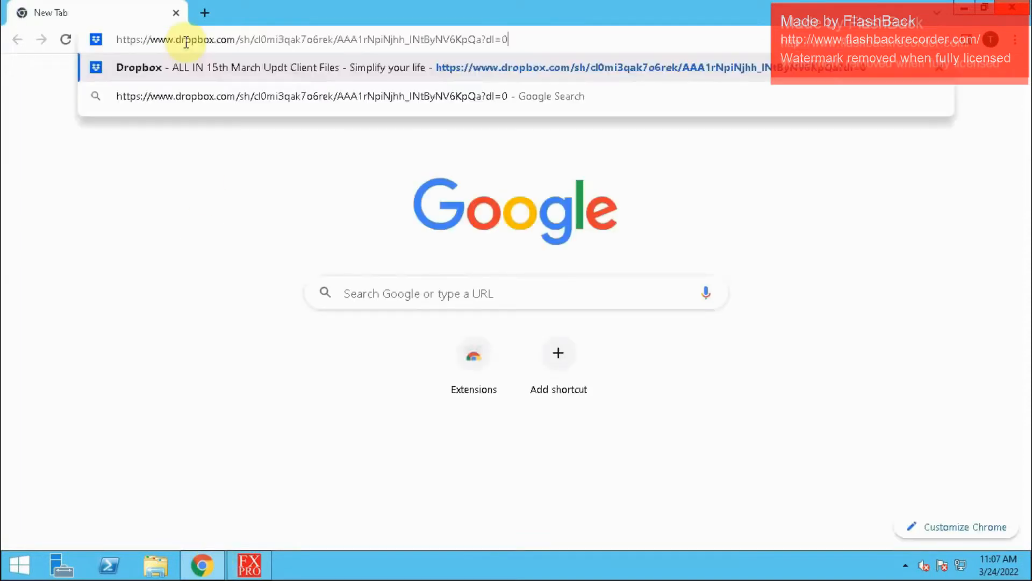
{"action": "key", "text": "Return"}
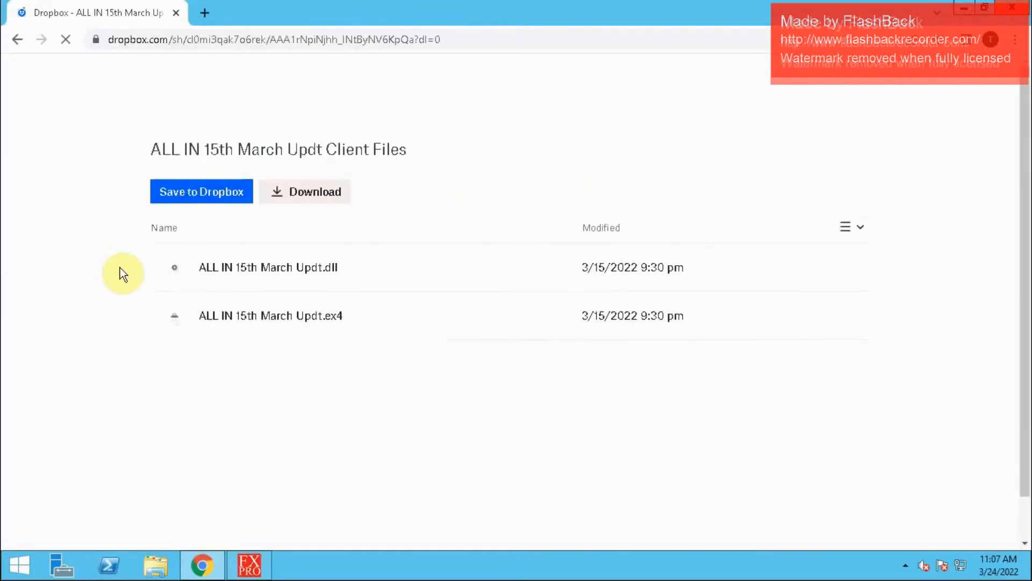
{"action": "left_click", "coordinate": [310, 196]}
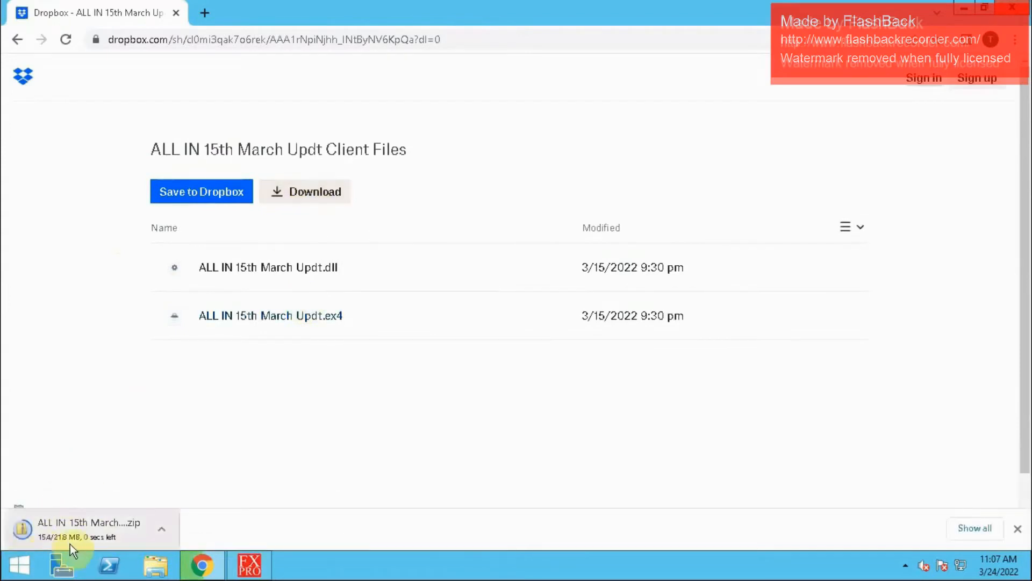
{"action": "left_click", "coordinate": [1010, 16]}
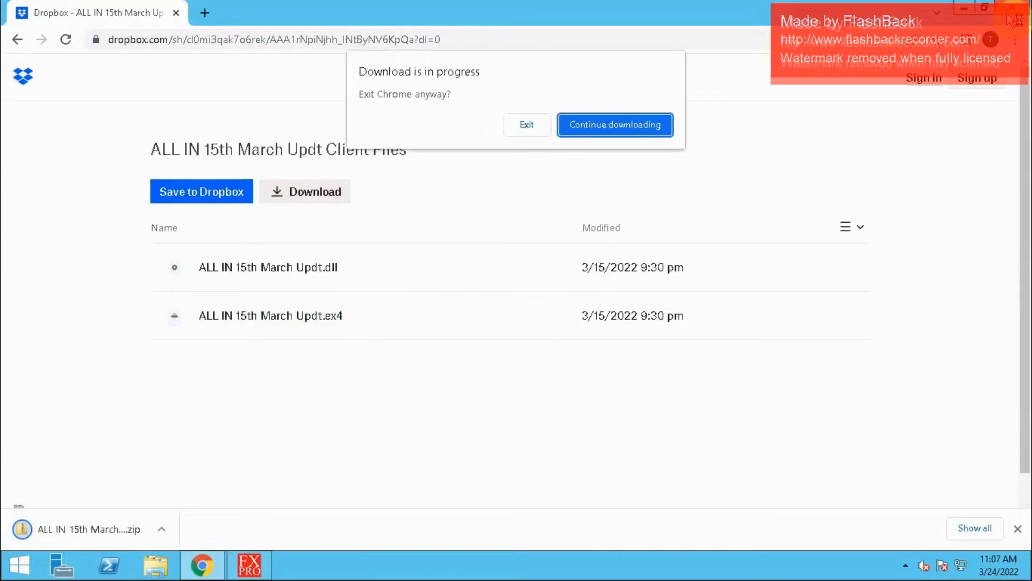
{"action": "left_click", "coordinate": [520, 125]}
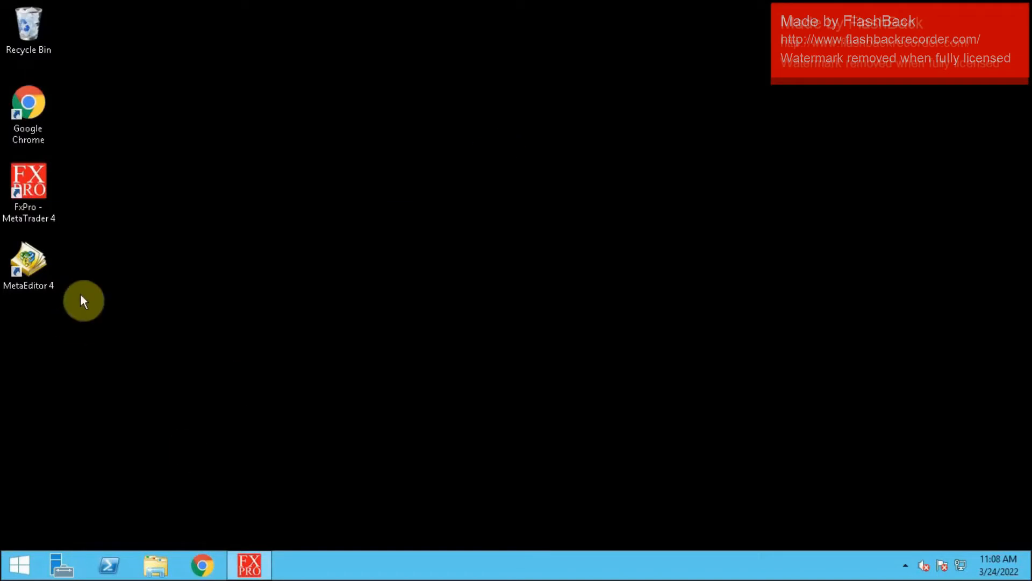
- Check the server's Downloads folder in File Explorer for the client files archive and close the window
{"action": "left_click", "coordinate": [157, 570]}
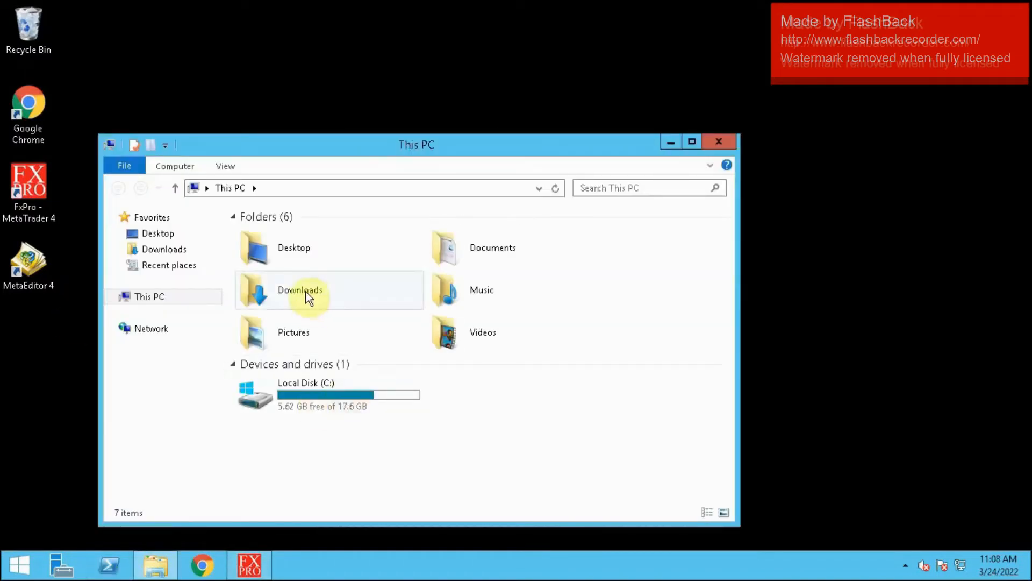
{"action": "double_click", "coordinate": [308, 298]}
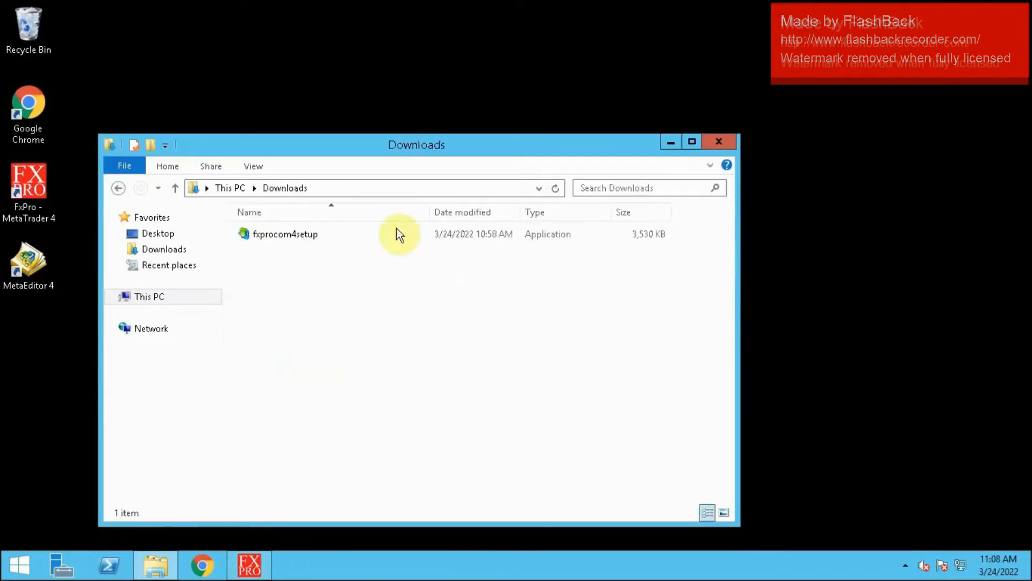
{"action": "left_click", "coordinate": [717, 143]}
- Open the copied Dropbox link in Chrome and download the ALL IN 15th March Updt Client Files as a zip, set to open when done
{"action": "left_click", "coordinate": [202, 564]}
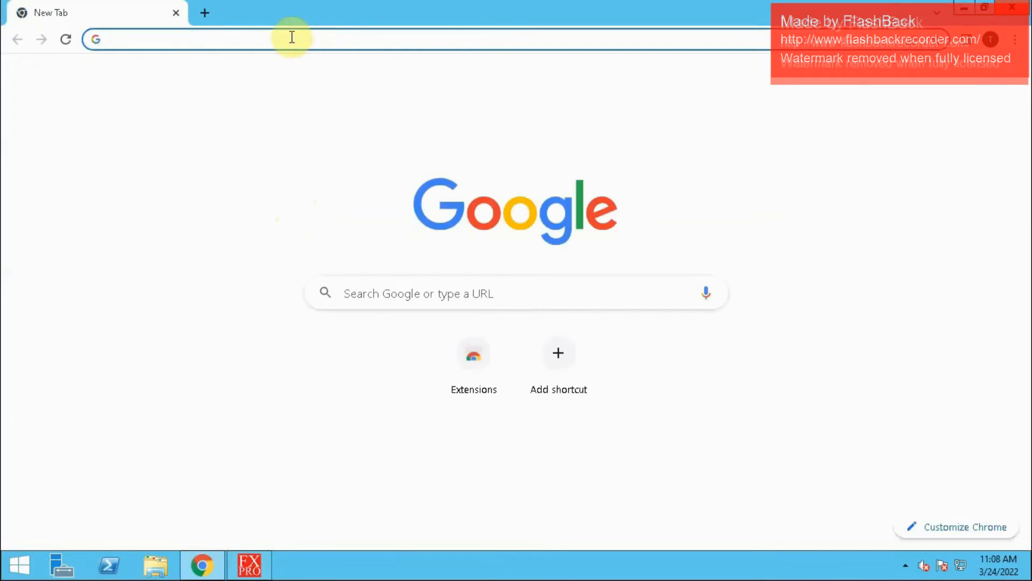
{"action": "key", "text": "ctrl+v"}
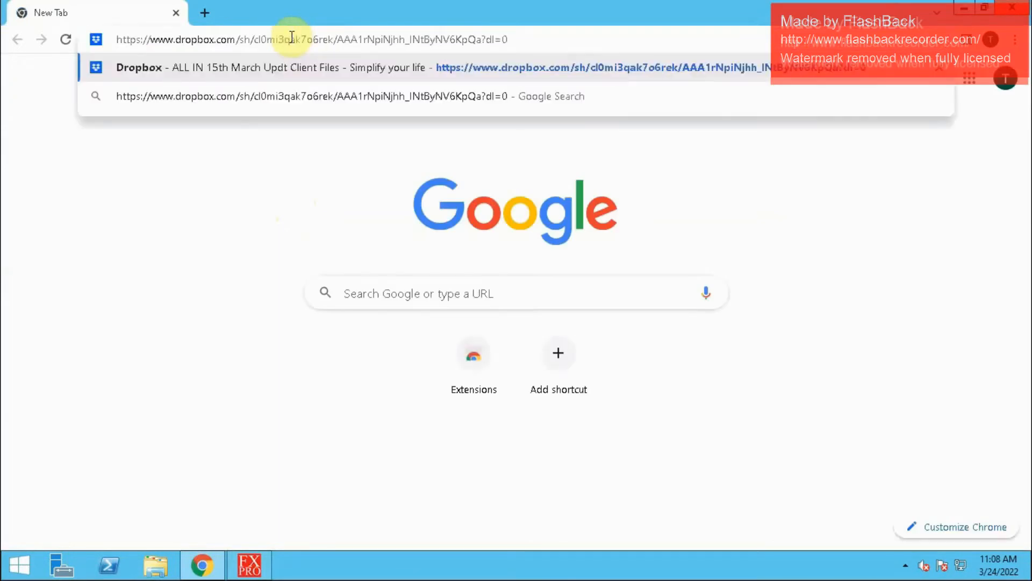
{"action": "key", "text": "Return"}
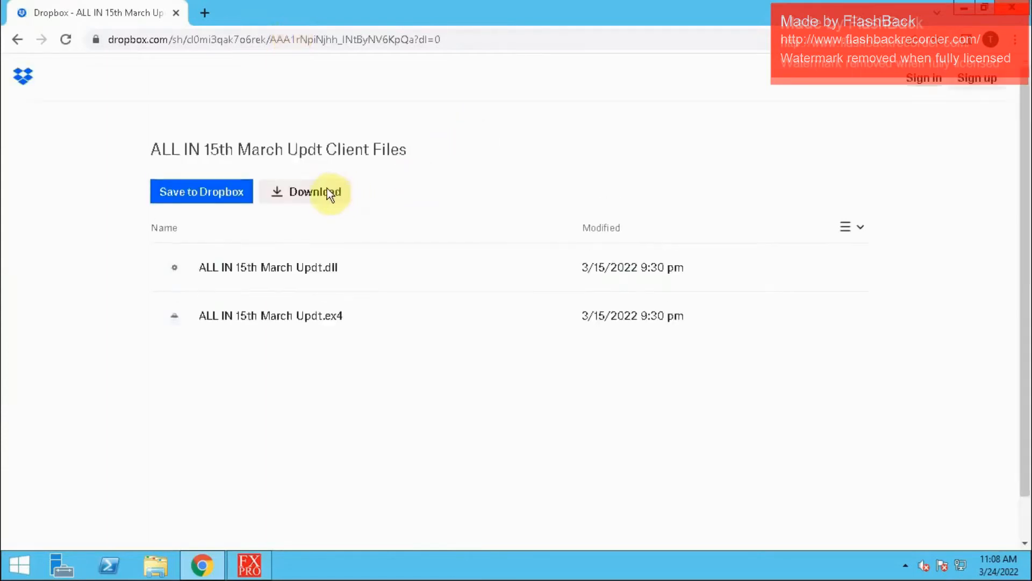
{"action": "left_click", "coordinate": [322, 195]}
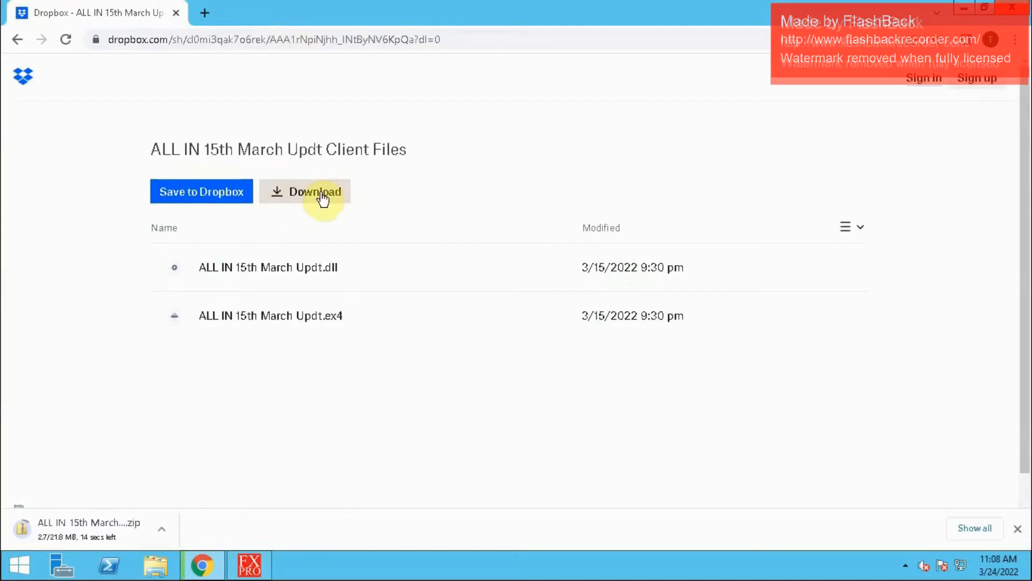
{"action": "left_click", "coordinate": [91, 530]}
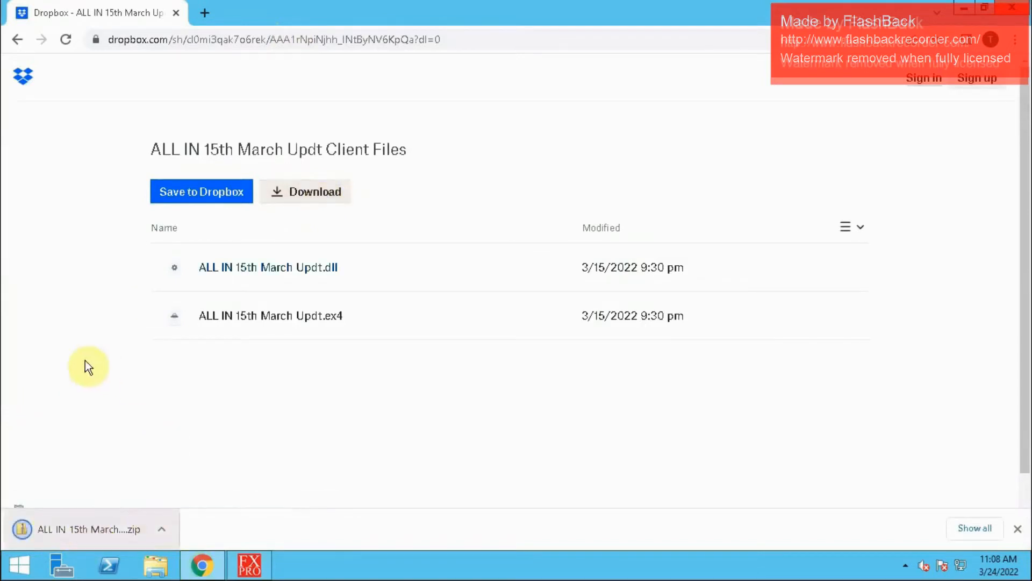
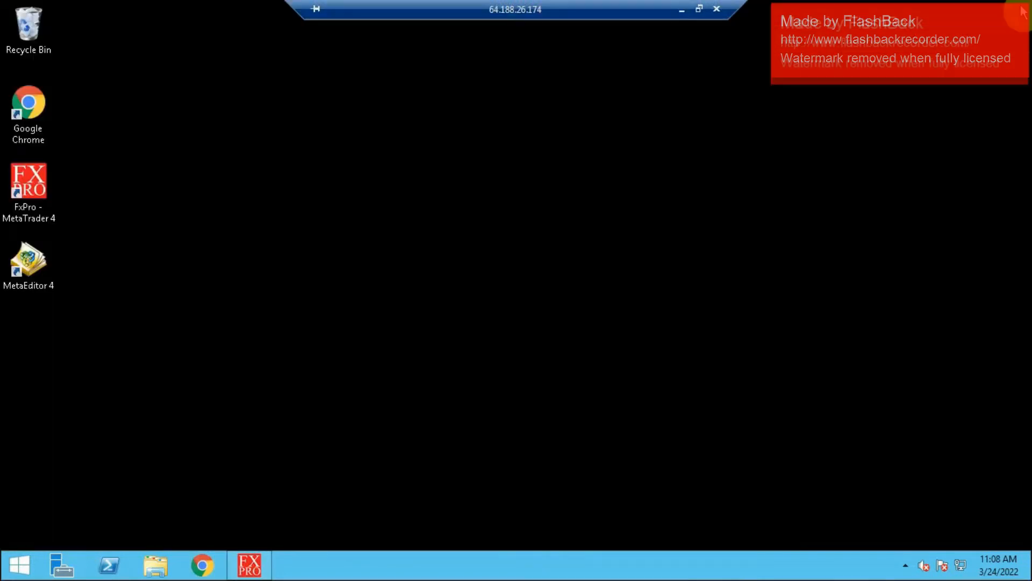
- Open the ALL IN 15th March Updt Client Files archive from the Downloads folder in File Explorer and move its window aside
{"action": "left_click", "coordinate": [155, 571]}
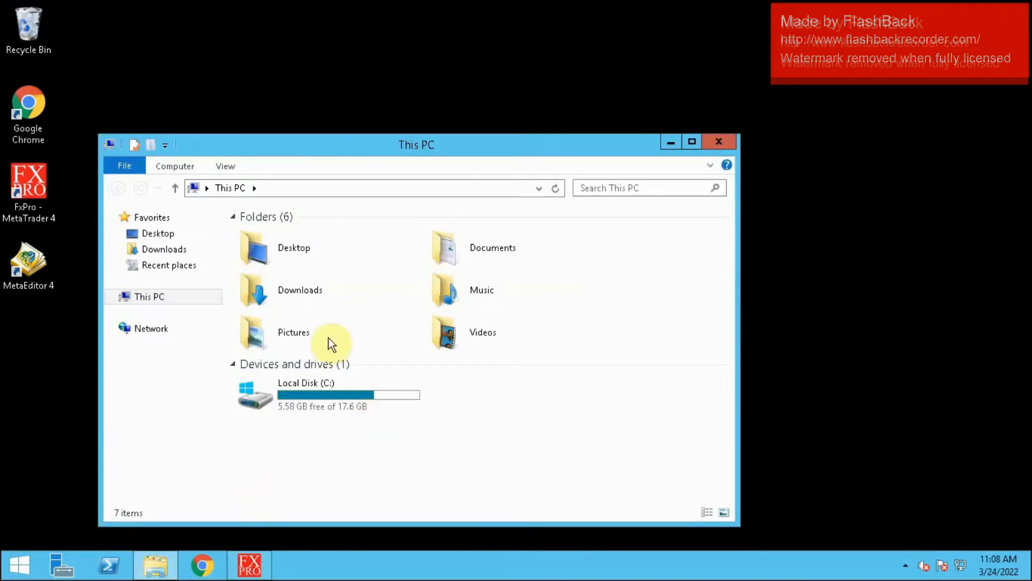
{"action": "double_click", "coordinate": [293, 293]}
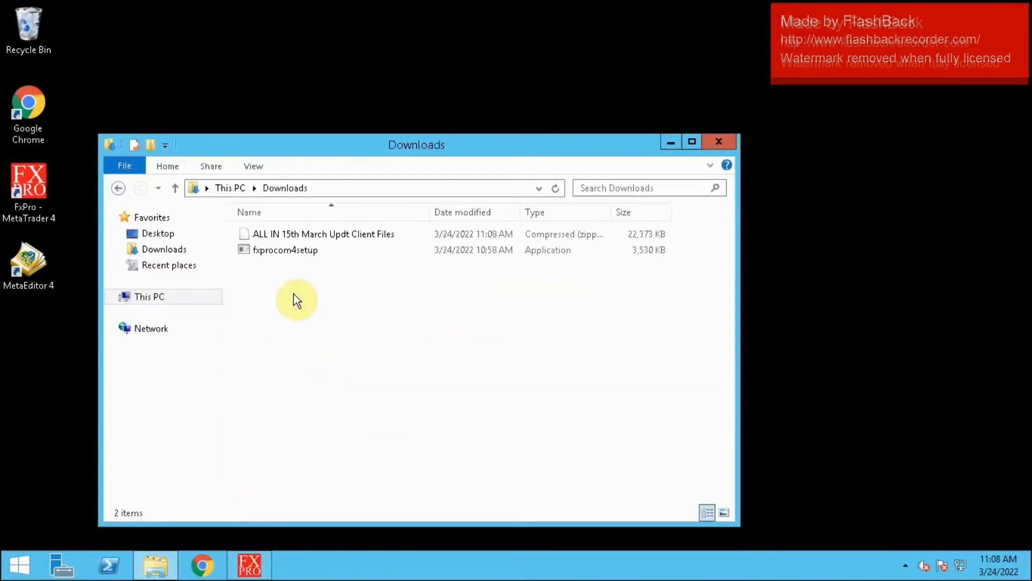
{"action": "double_click", "coordinate": [361, 233]}
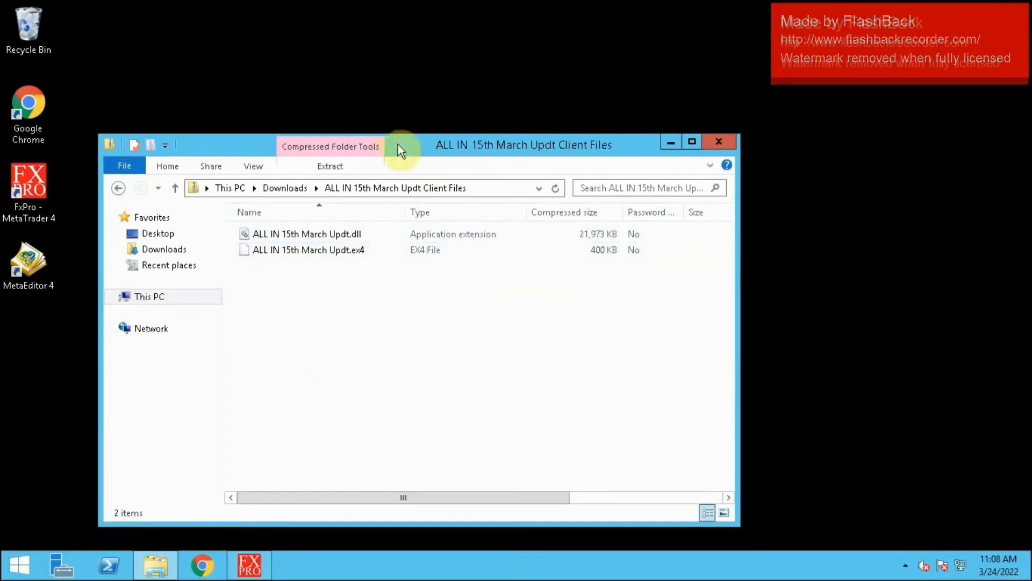
{"action": "left_click_drag", "start_coordinate": [398, 143], "coordinate": [841, 124]}
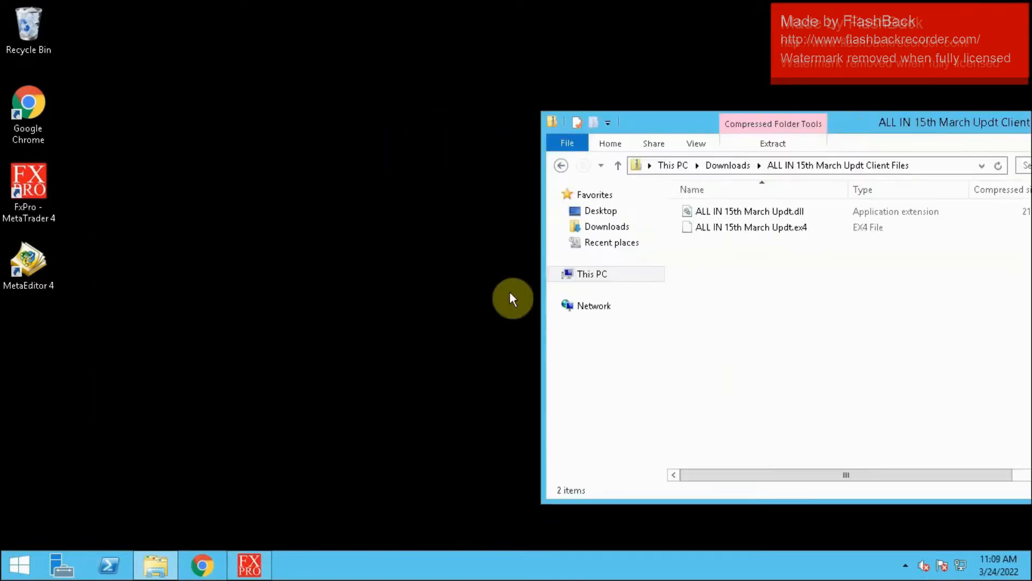
- Return to MetaTrader 4, open its data folder and go to the MQL4 Experts folder
{"action": "left_click", "coordinate": [255, 561]}
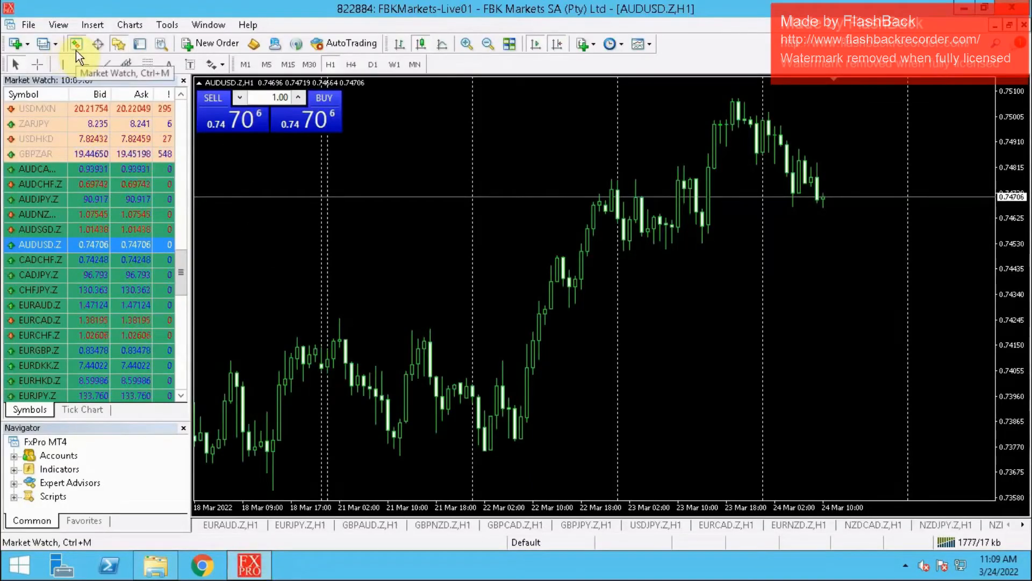
{"action": "left_click", "coordinate": [27, 24]}
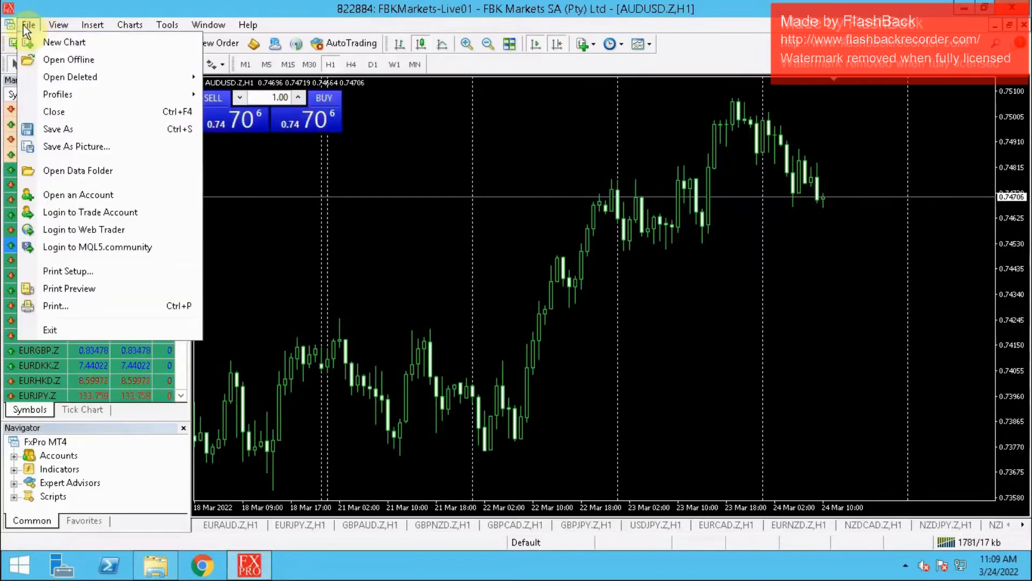
{"action": "left_click", "coordinate": [50, 171]}
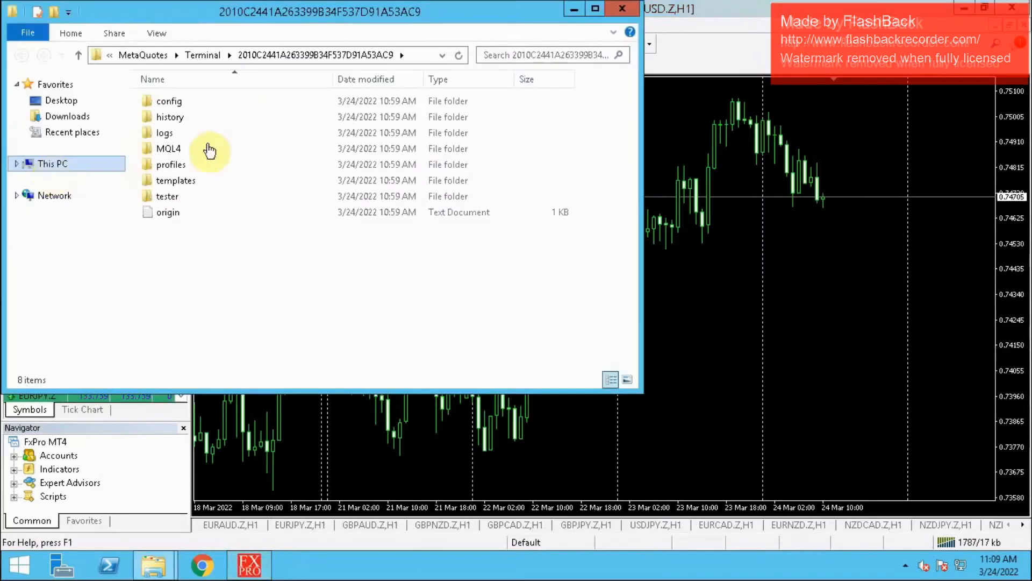
{"action": "left_click", "coordinate": [205, 149]}
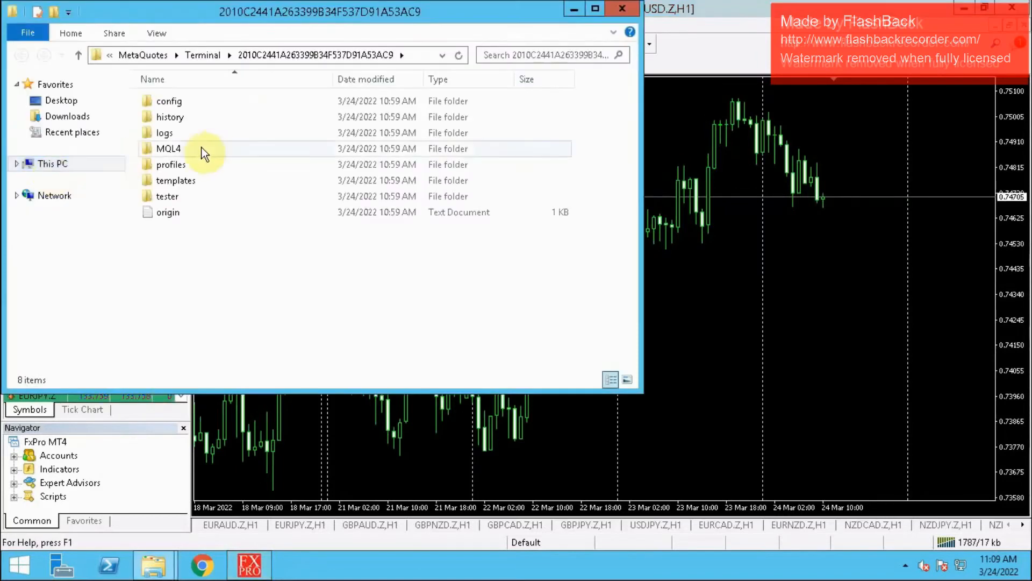
{"action": "double_click", "coordinate": [200, 147]}
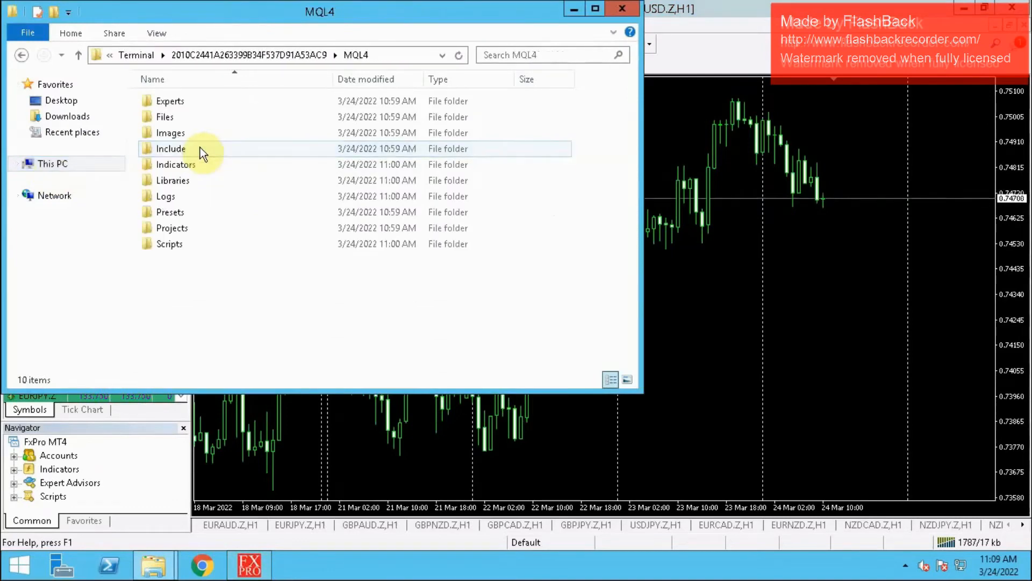
{"action": "double_click", "coordinate": [193, 104]}
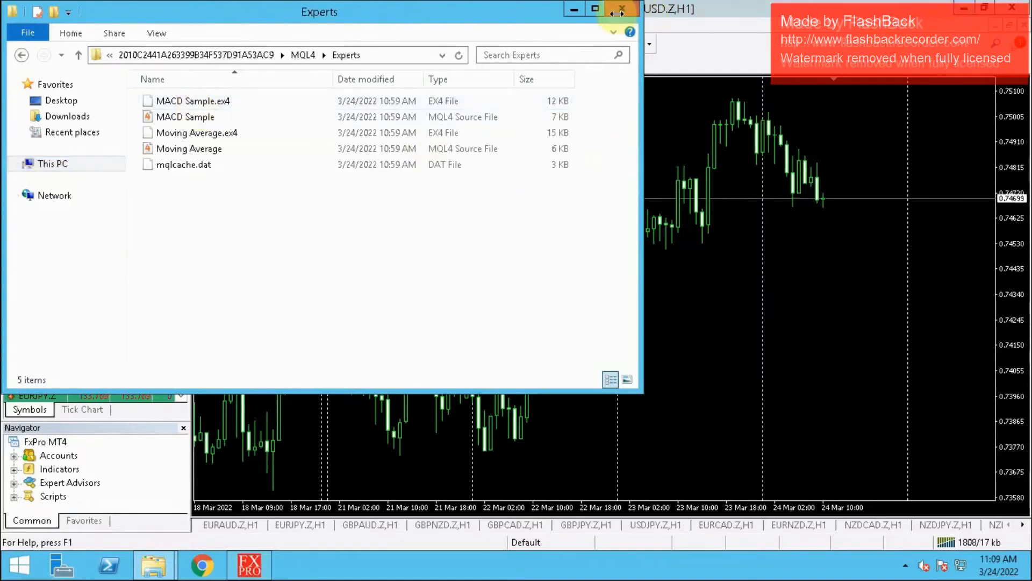
- Minimize MetaTrader 4 and copy ALL IN 15th March Updt.ex4 from the archive into the Experts folder
{"action": "left_click", "coordinate": [967, 9]}
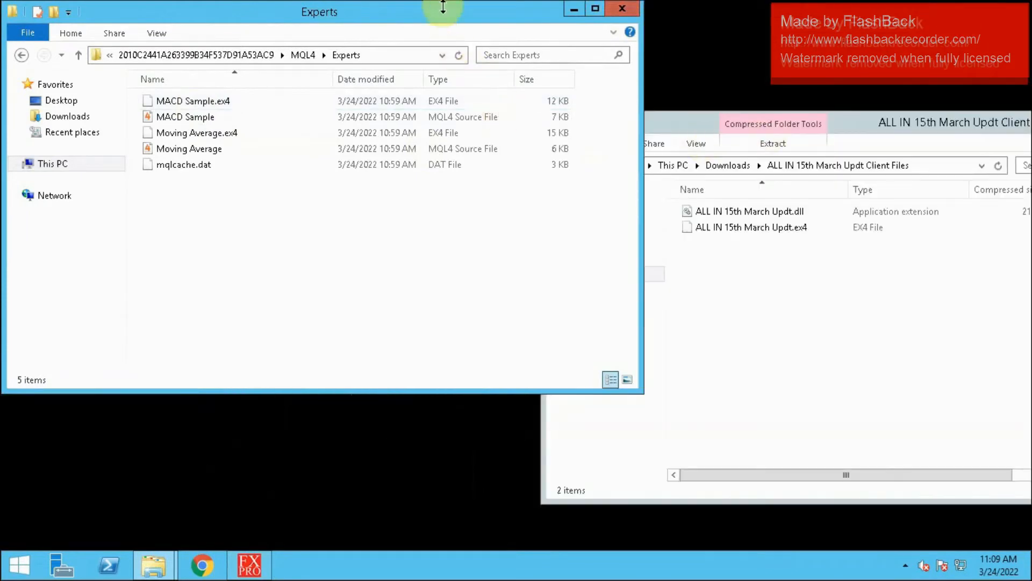
{"action": "left_click_drag", "start_coordinate": [443, 6], "coordinate": [376, 56]}
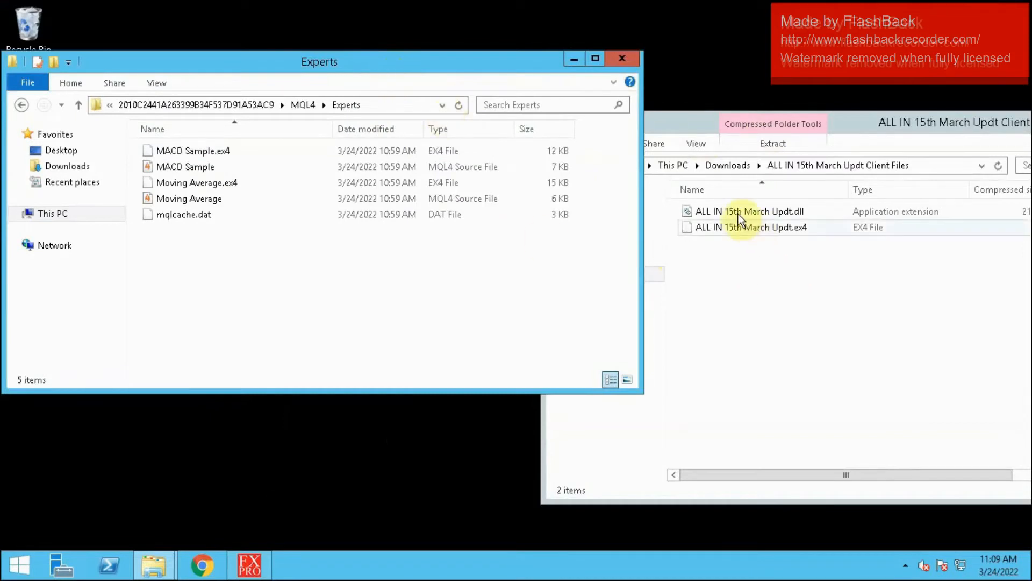
{"action": "left_click", "coordinate": [798, 230]}
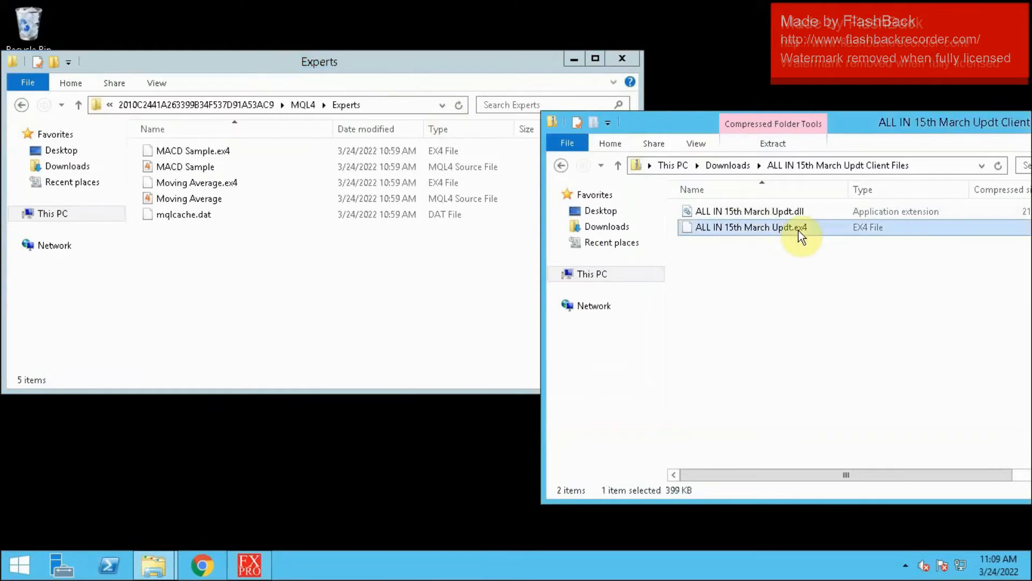
{"action": "right_click", "coordinate": [798, 230]}
{"action": "left_click", "coordinate": [833, 277]}
{"action": "left_click", "coordinate": [228, 318]}
{"action": "right_click", "coordinate": [229, 319]}
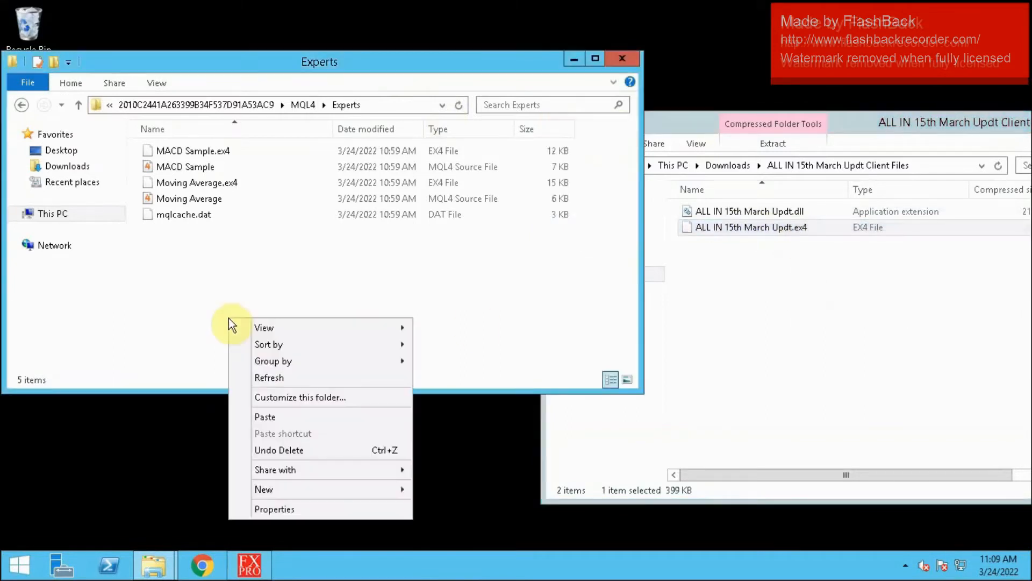
{"action": "left_click", "coordinate": [275, 418]}
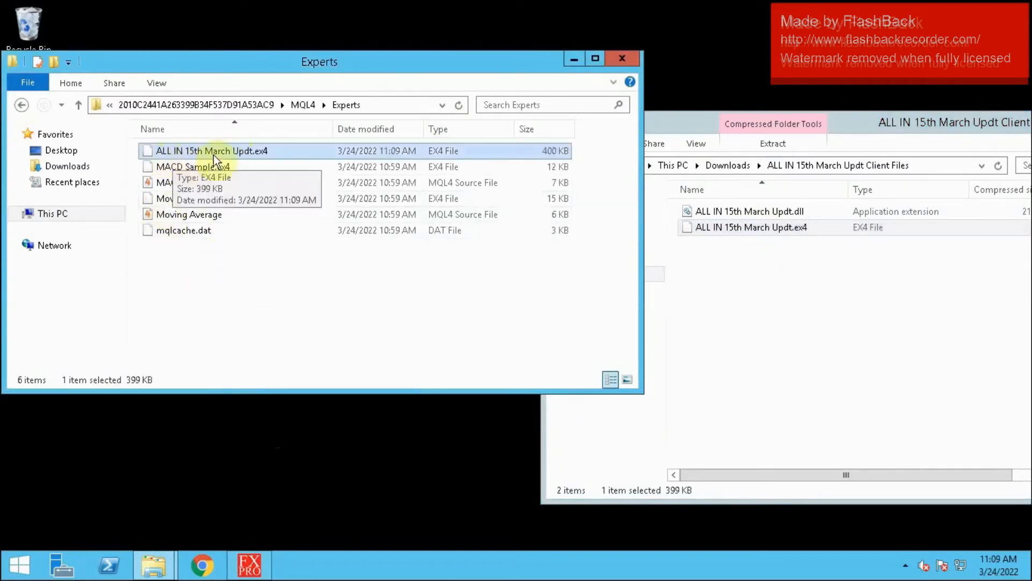
- Copy ALL IN 15th March Updt.dll from the archive into the MQL4 Libraries folder
{"action": "left_click", "coordinate": [21, 106]}
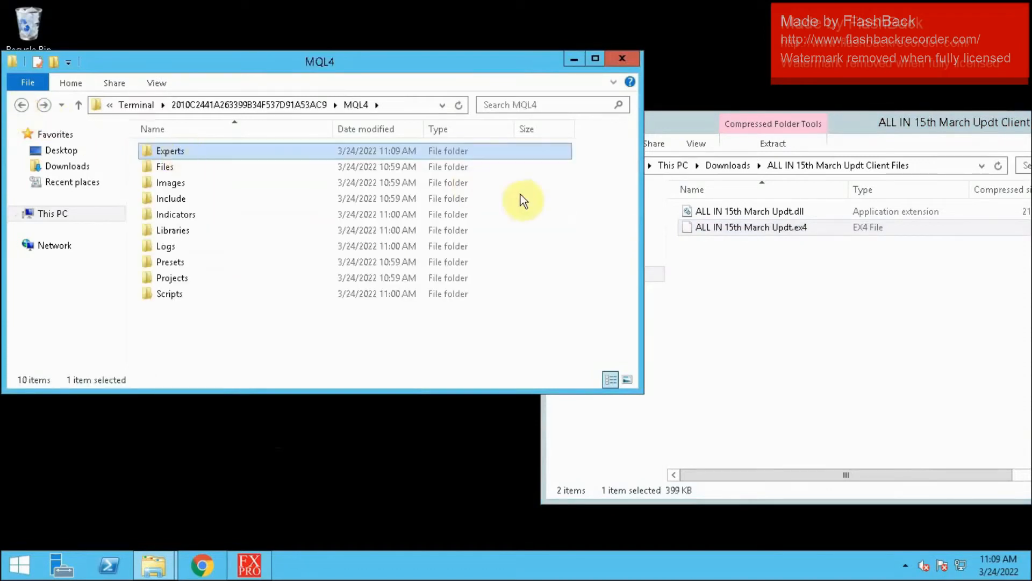
{"action": "left_click", "coordinate": [848, 212]}
{"action": "right_click", "coordinate": [848, 212]}
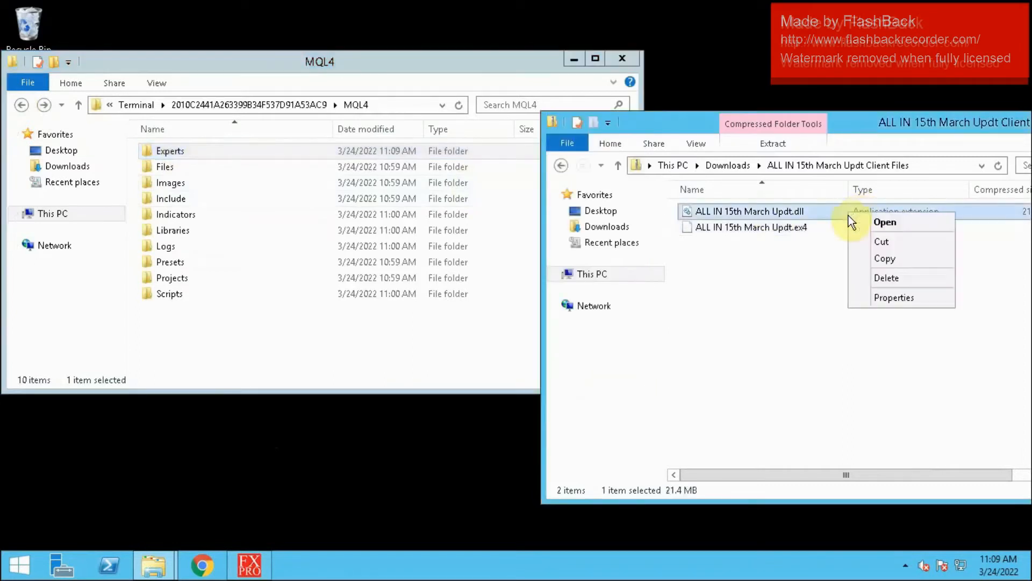
{"action": "left_click", "coordinate": [888, 260]}
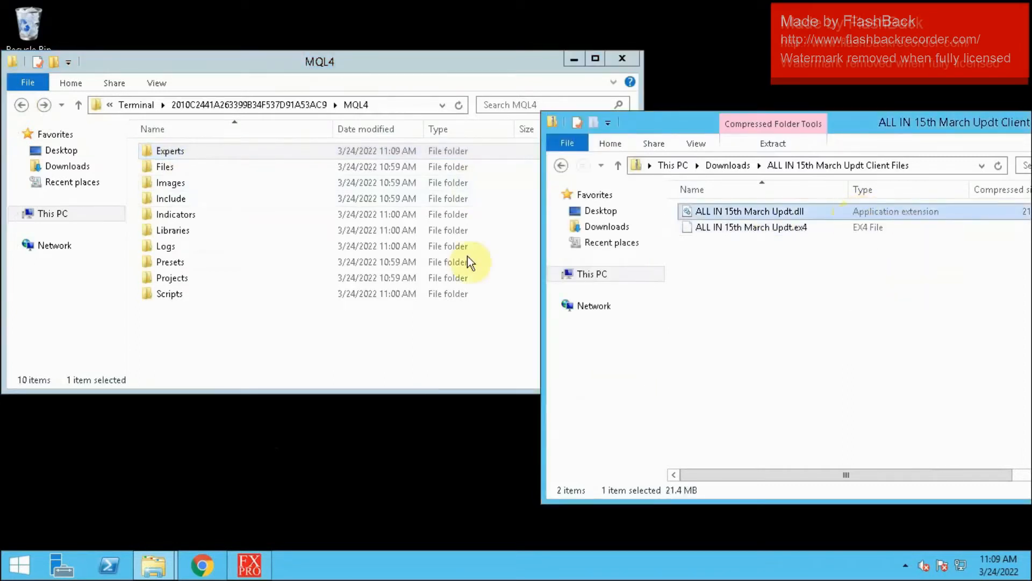
{"action": "double_click", "coordinate": [197, 234]}
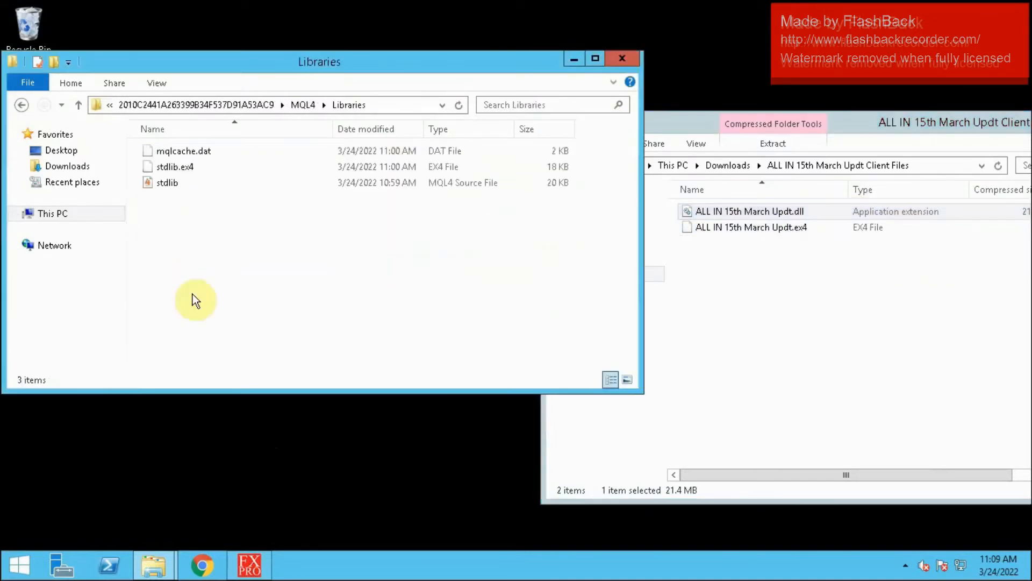
{"action": "right_click", "coordinate": [193, 294]}
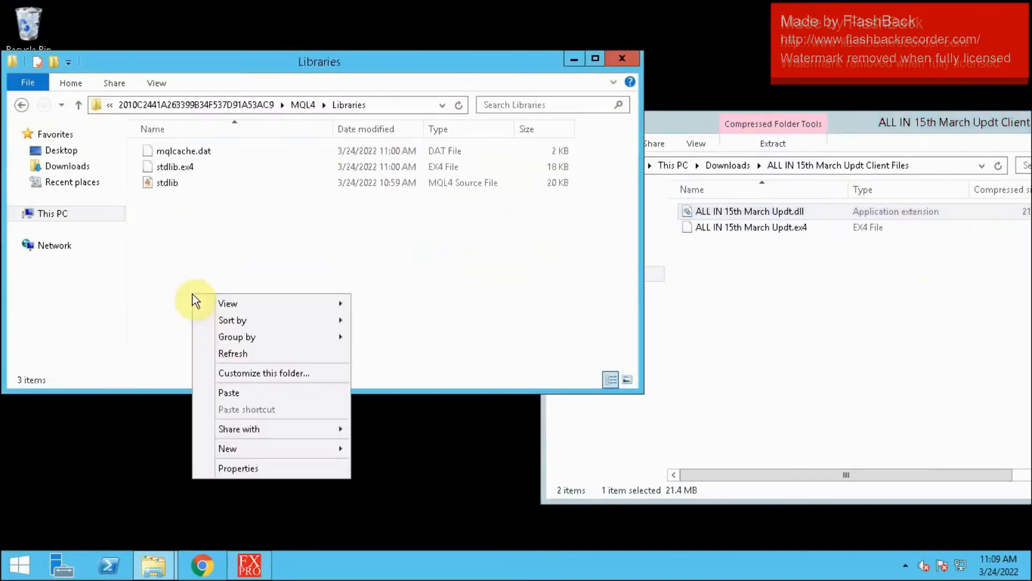
{"action": "left_click", "coordinate": [242, 394]}
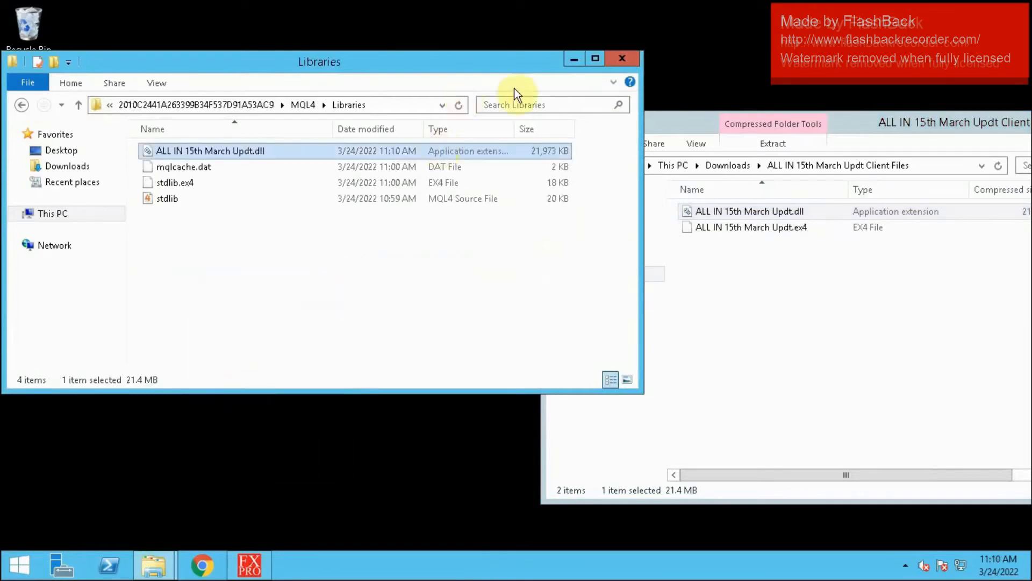
- Close the Libraries folder window and the client files archive window
{"action": "left_click", "coordinate": [621, 59]}
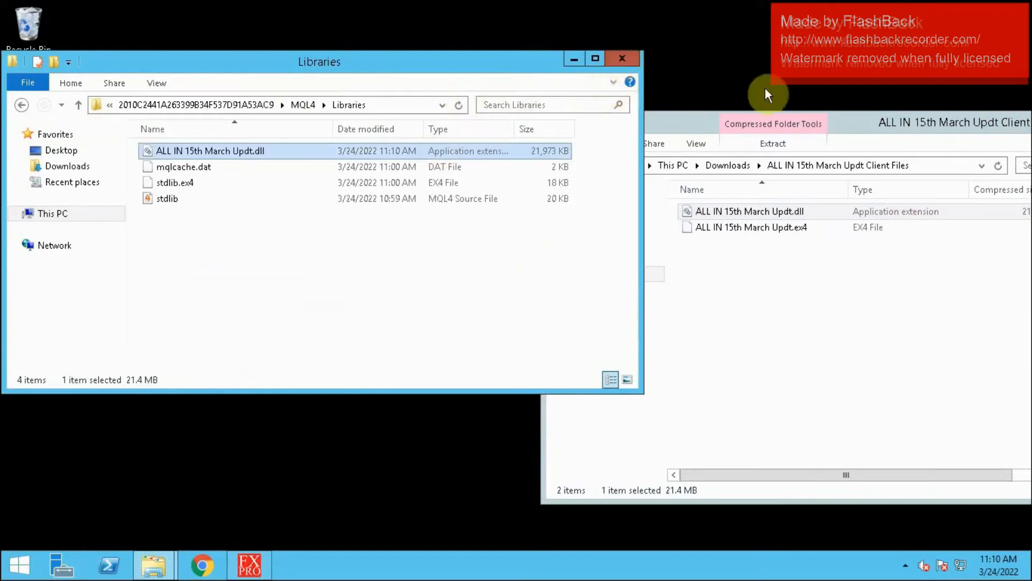
{"action": "left_click_drag", "start_coordinate": [862, 124], "coordinate": [678, 87]}
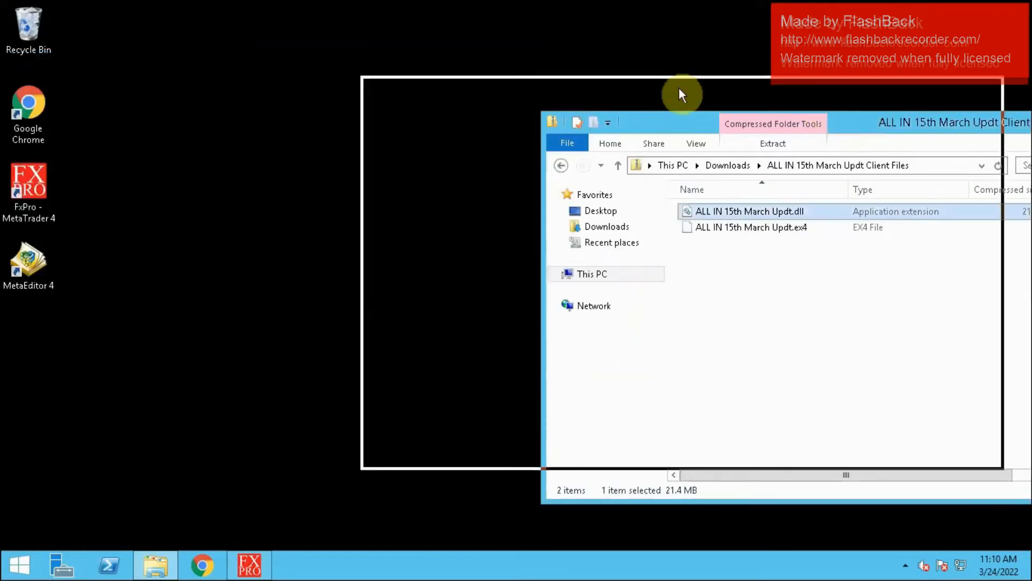
{"action": "left_click", "coordinate": [981, 84]}
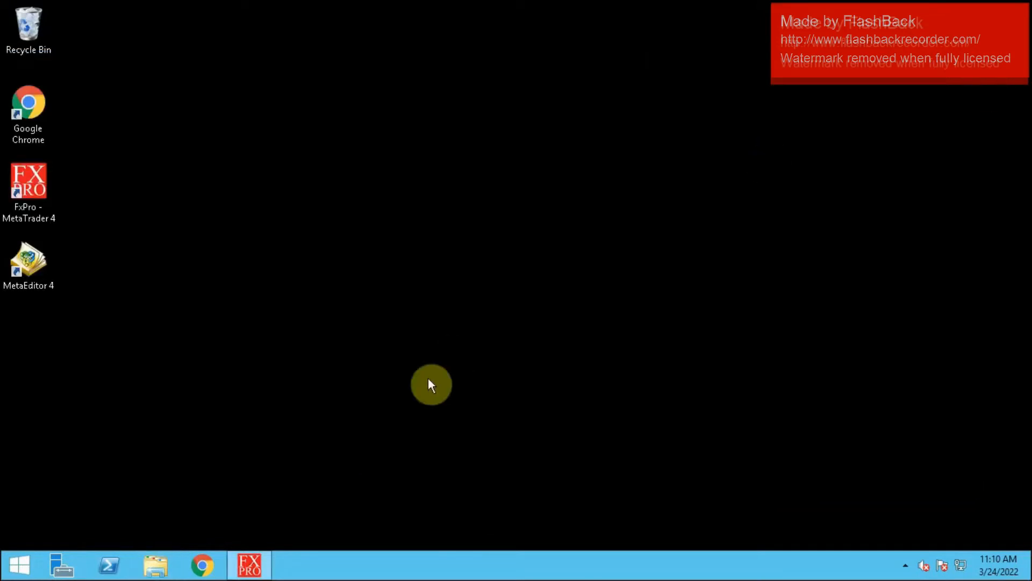
- Switch back to MetaTrader 4, hide Market Watch, then refresh and expand the Expert Advisors group in the Navigator
{"action": "left_click", "coordinate": [249, 565]}
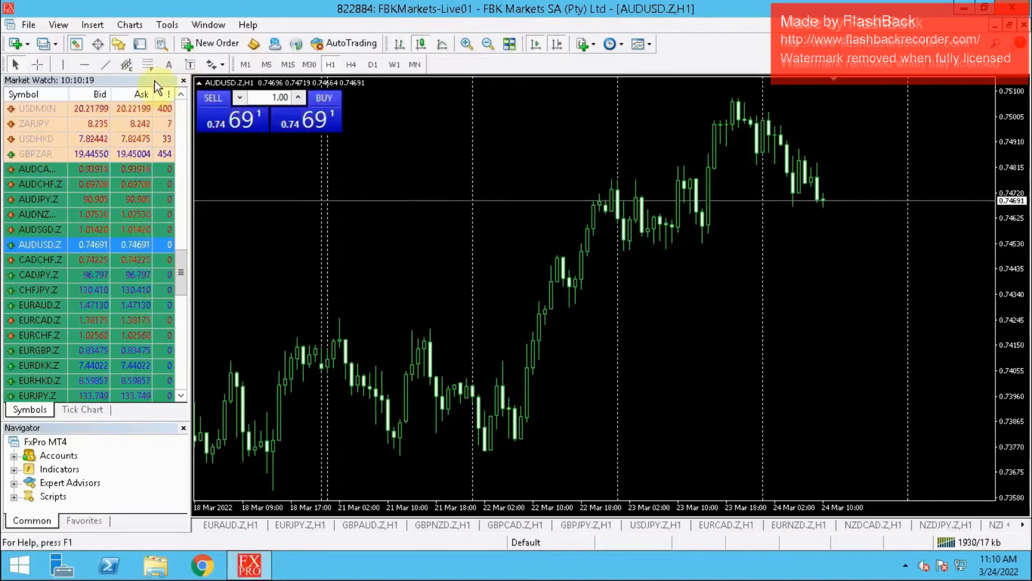
{"action": "left_click", "coordinate": [185, 82]}
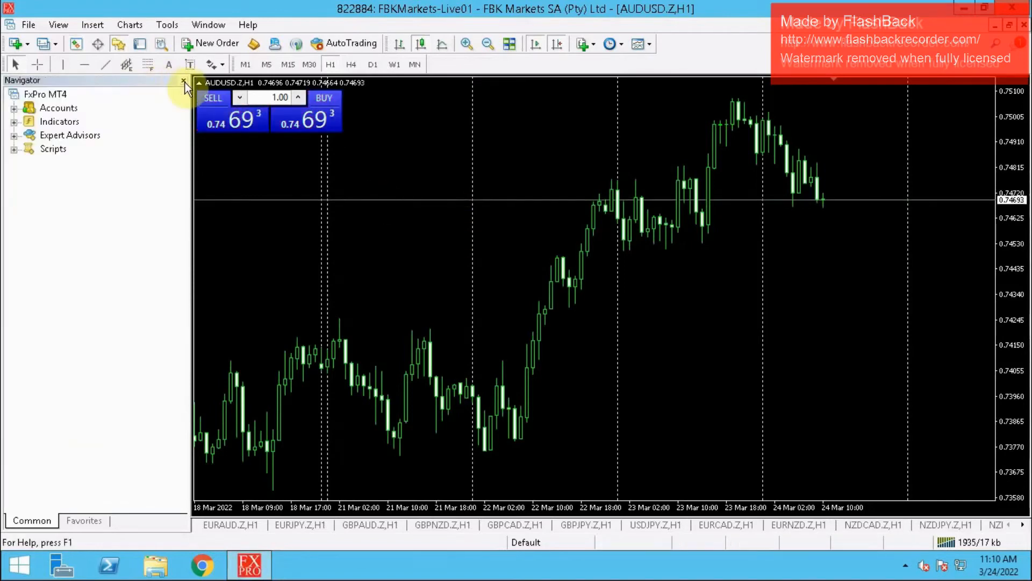
{"action": "left_click", "coordinate": [14, 137]}
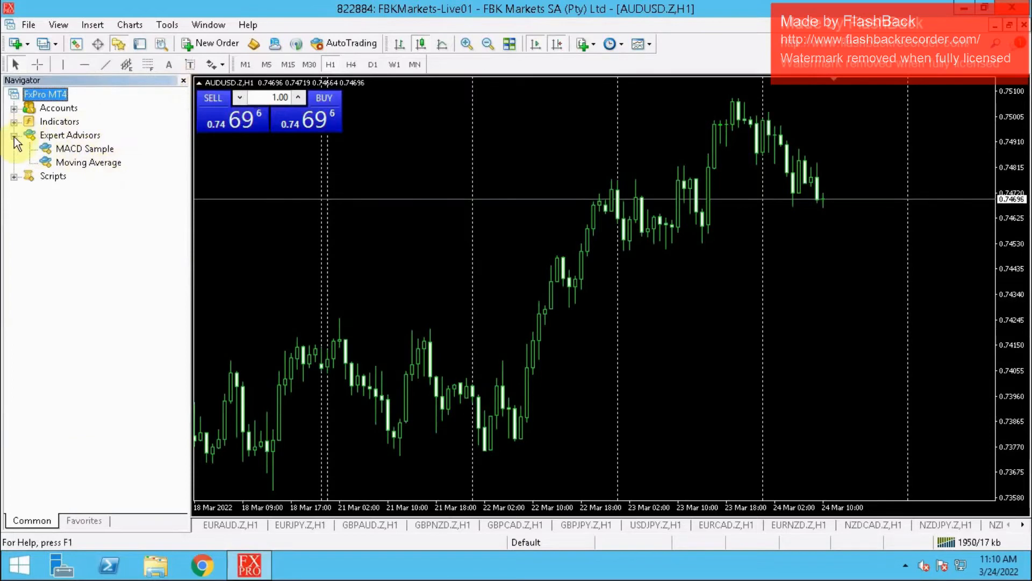
{"action": "left_click", "coordinate": [14, 136]}
{"action": "left_click", "coordinate": [56, 135]}
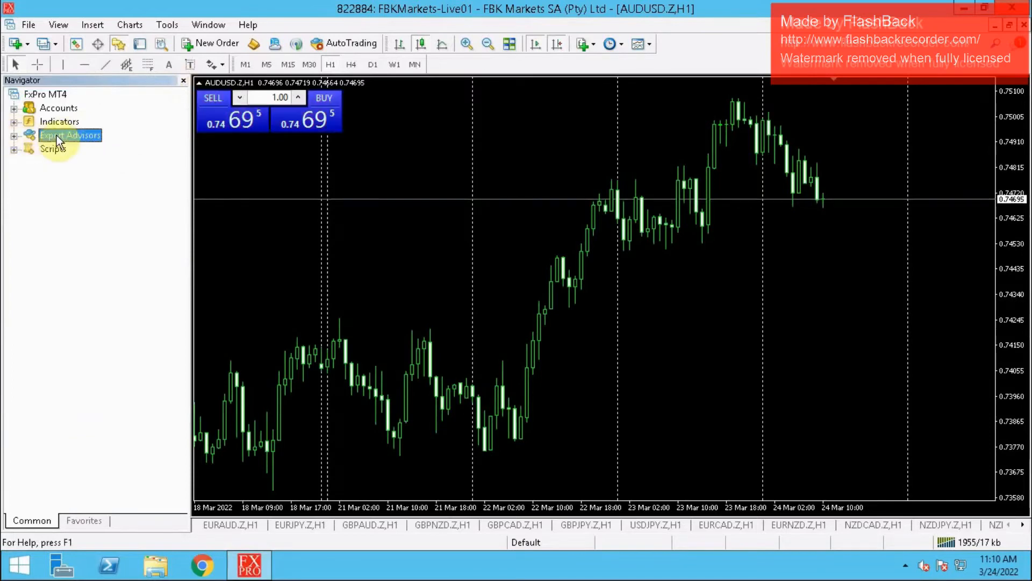
{"action": "right_click", "coordinate": [57, 135]}
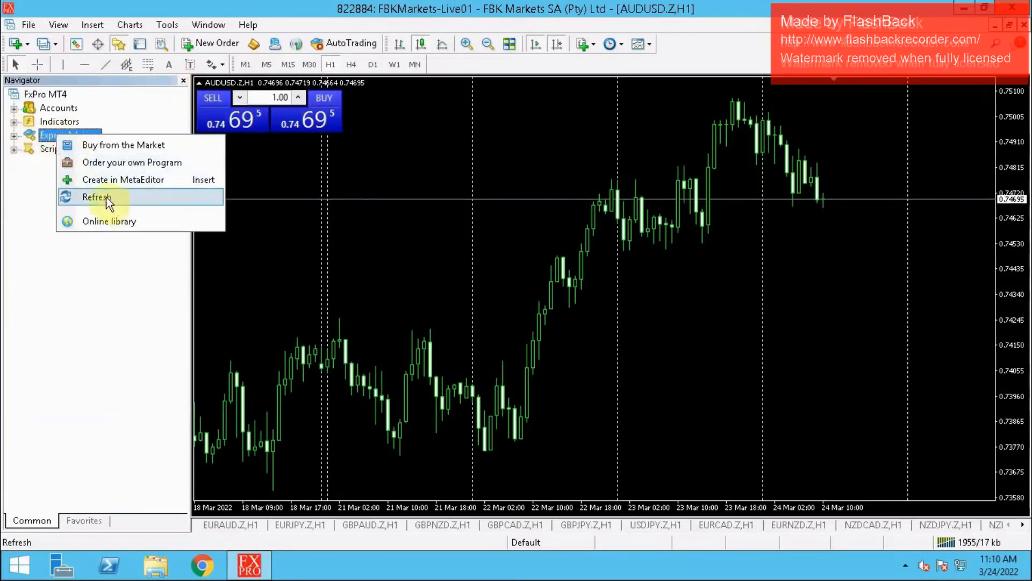
{"action": "left_click", "coordinate": [103, 198]}
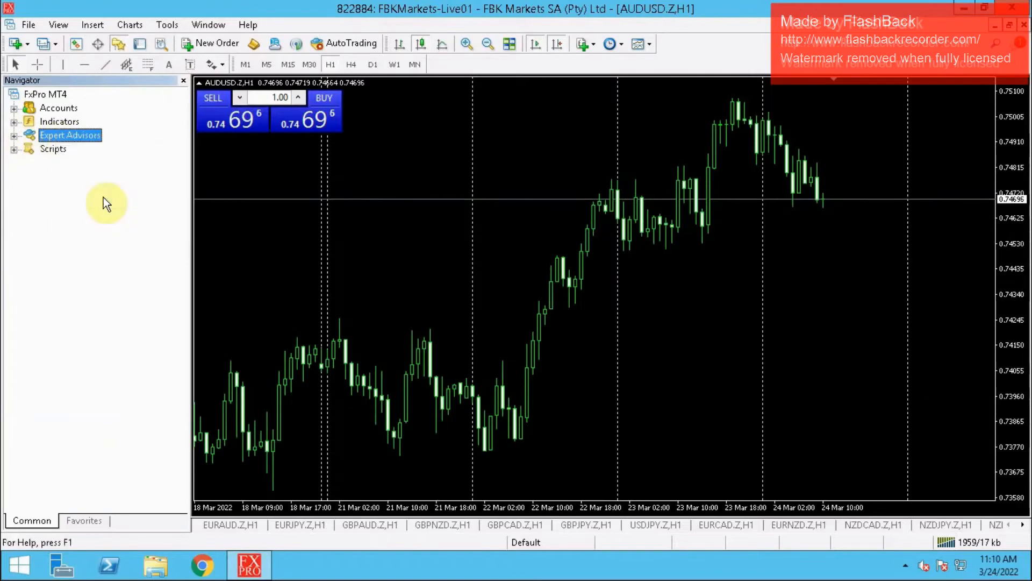
{"action": "left_click", "coordinate": [14, 135]}
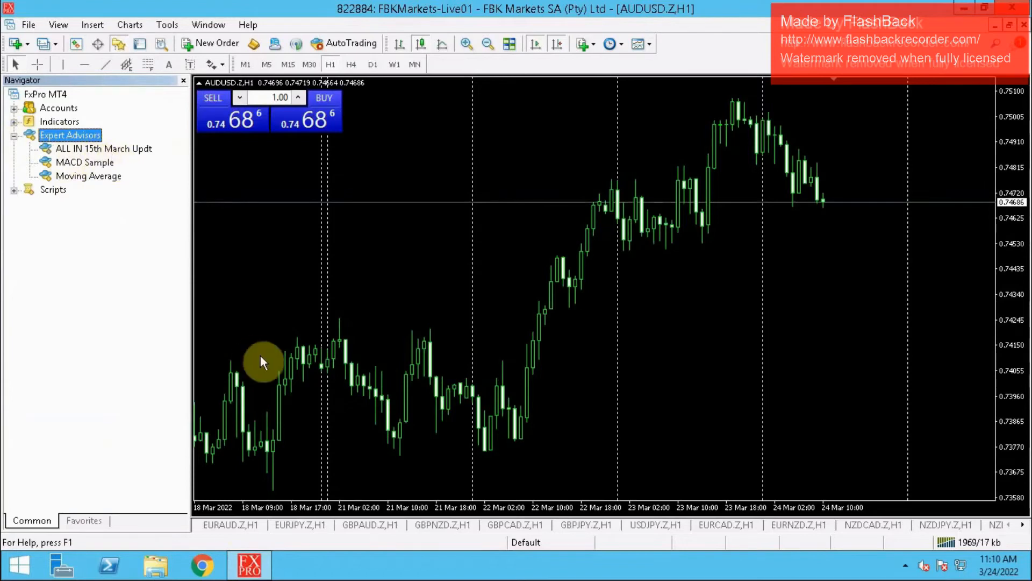
- Attach the ALL IN 15th March Updt expert to the EURAUD.Z chart, allowing live trading and DLL imports
{"action": "left_click", "coordinate": [231, 524]}
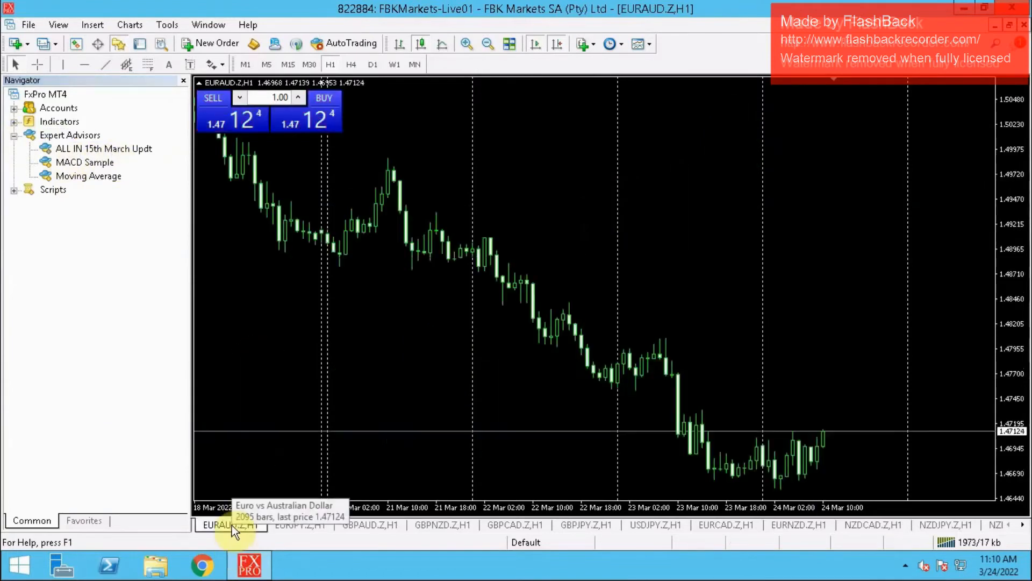
{"action": "left_click", "coordinate": [82, 150]}
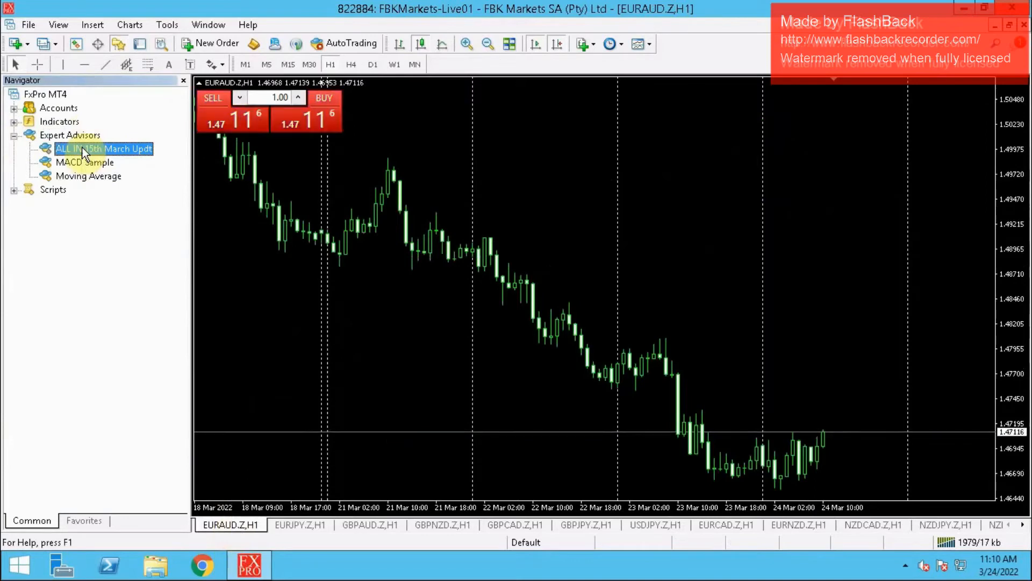
{"action": "left_click_drag", "start_coordinate": [82, 151], "coordinate": [722, 234]}
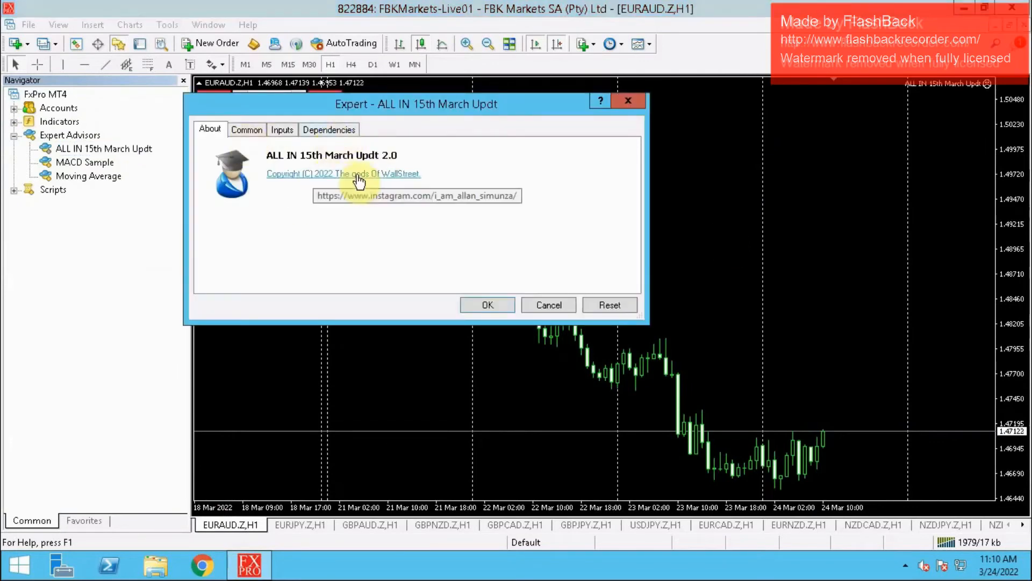
{"action": "left_click", "coordinate": [253, 131]}
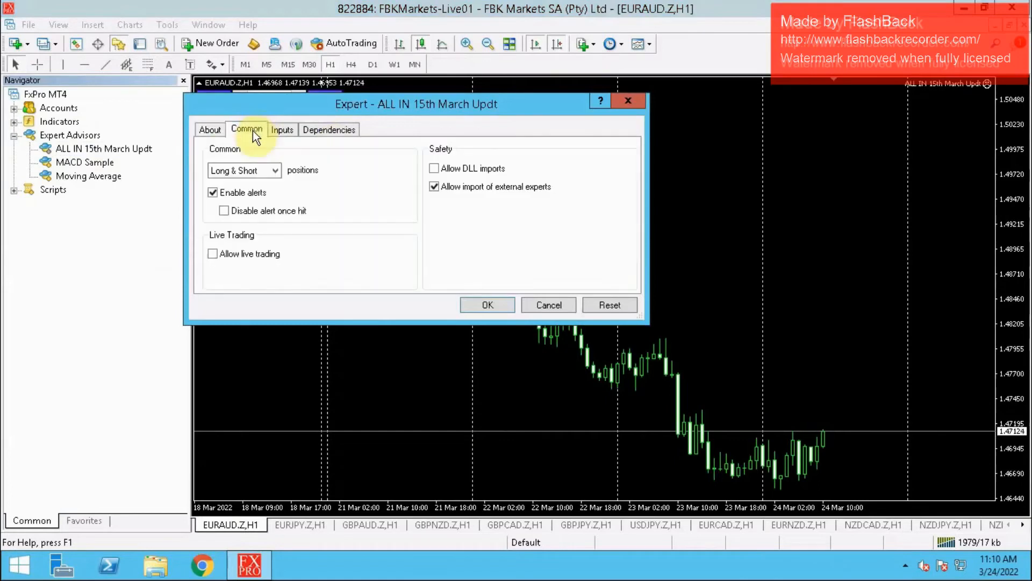
{"action": "left_click", "coordinate": [215, 256]}
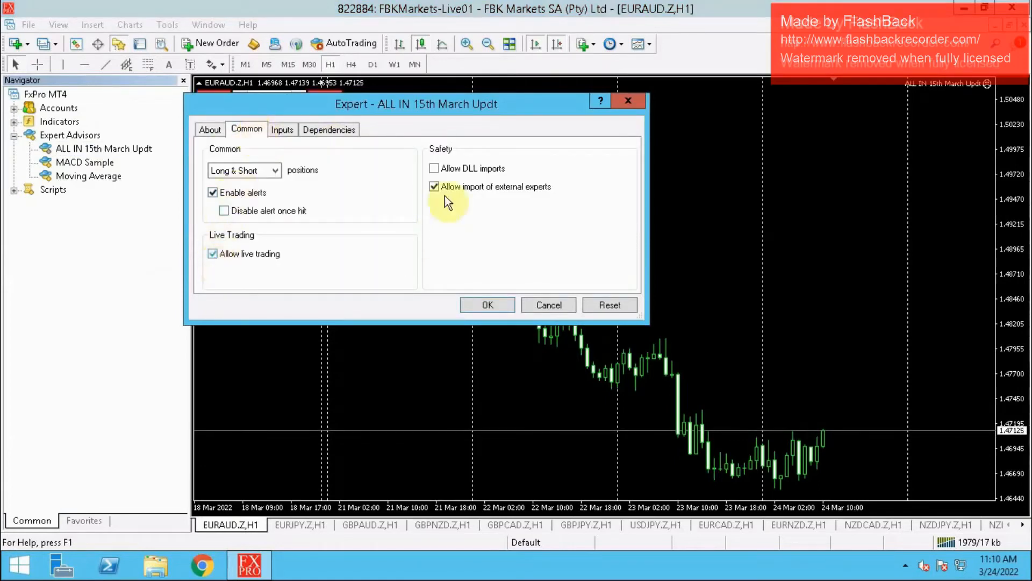
{"action": "left_click", "coordinate": [435, 169]}
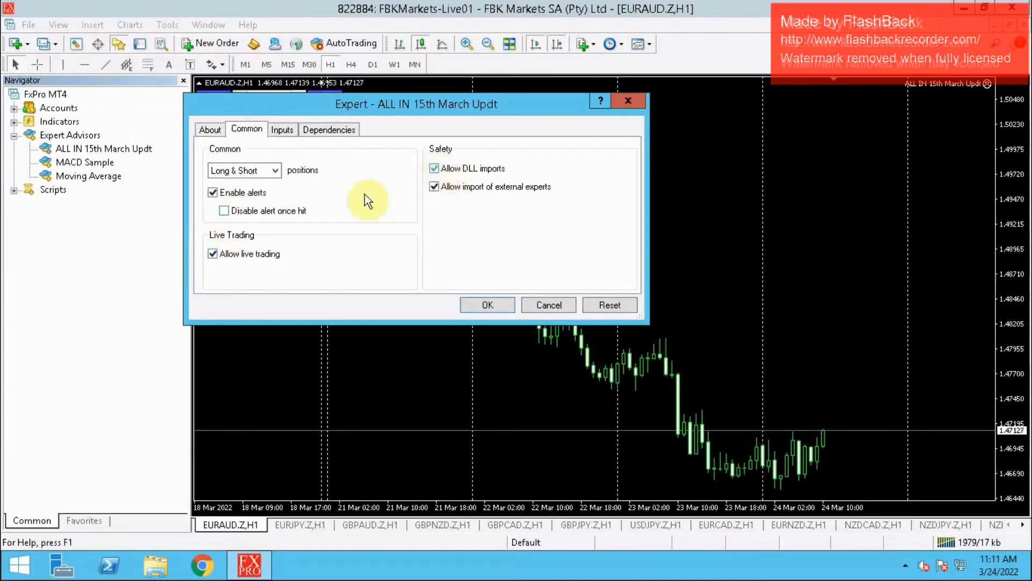
- Set Expert_Magic to 0 in the expert's inputs for EURAUD.Z and apply the settings
{"action": "left_click", "coordinate": [280, 130]}
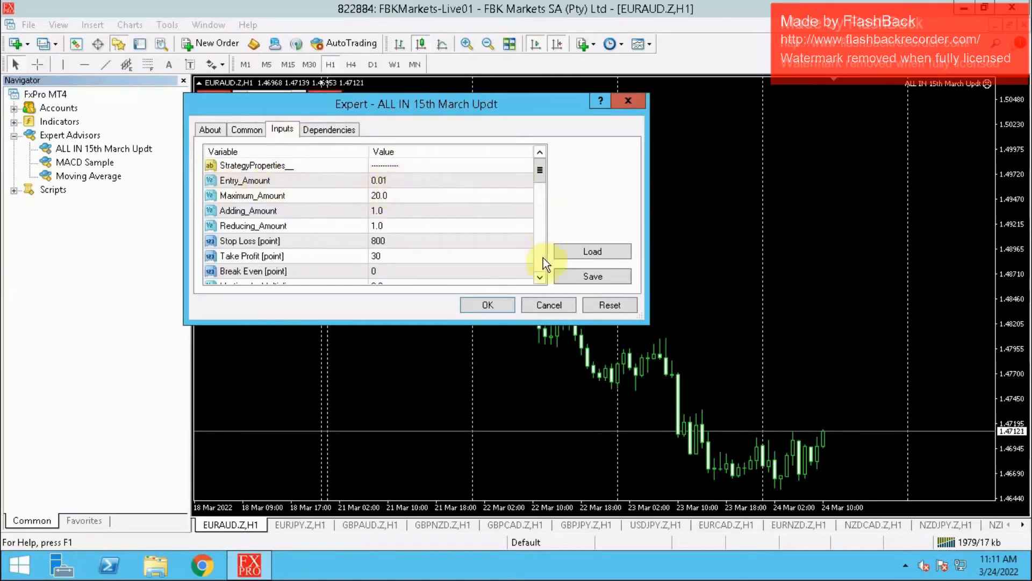
{"action": "scroll", "coordinate": [543, 257], "scroll_direction": "down", "scroll_amount": 8}
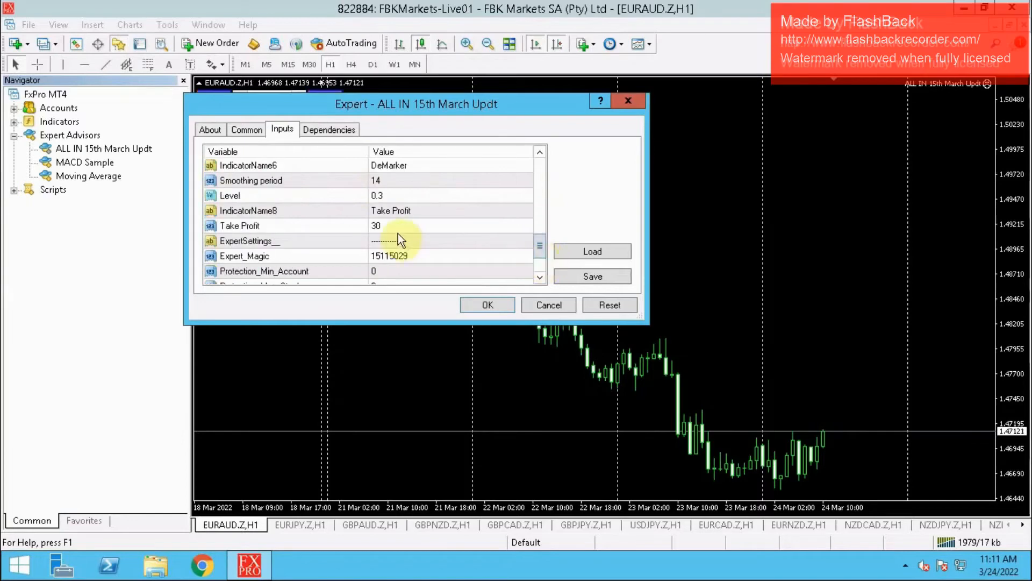
{"action": "left_click", "coordinate": [413, 254]}
{"action": "left_click", "coordinate": [412, 254]}
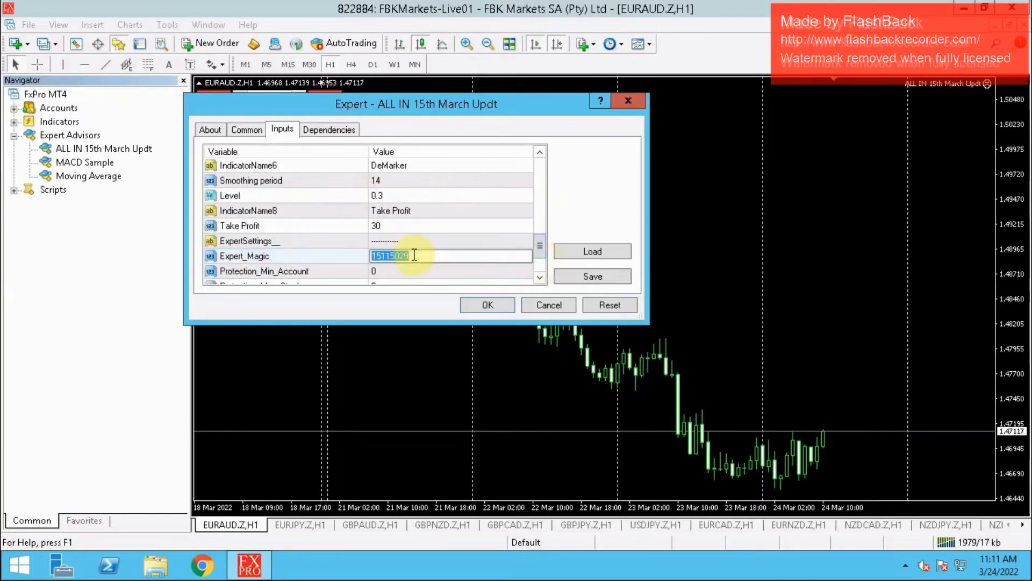
{"action": "type", "text": "0"}
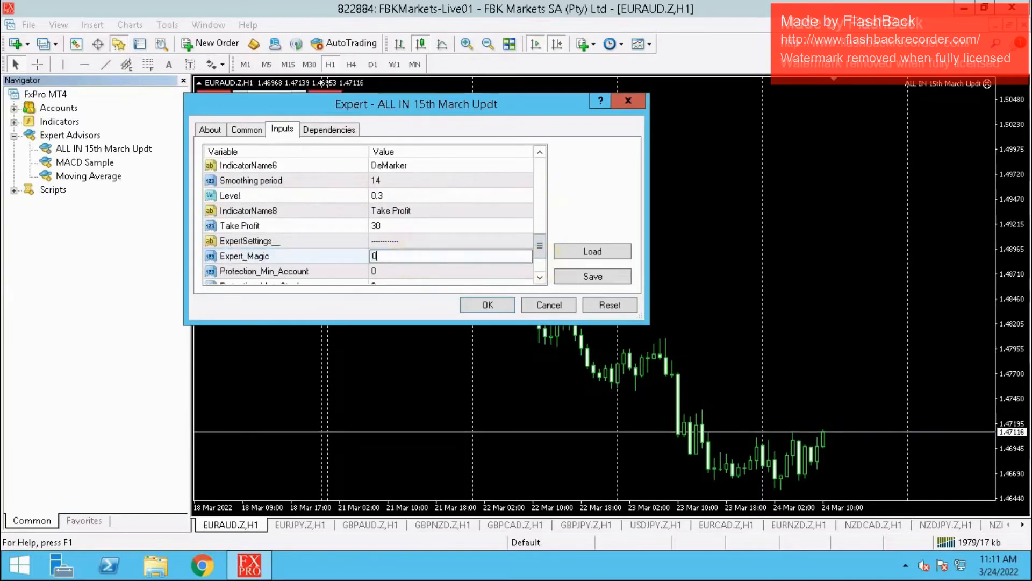
{"action": "key", "text": "Return"}
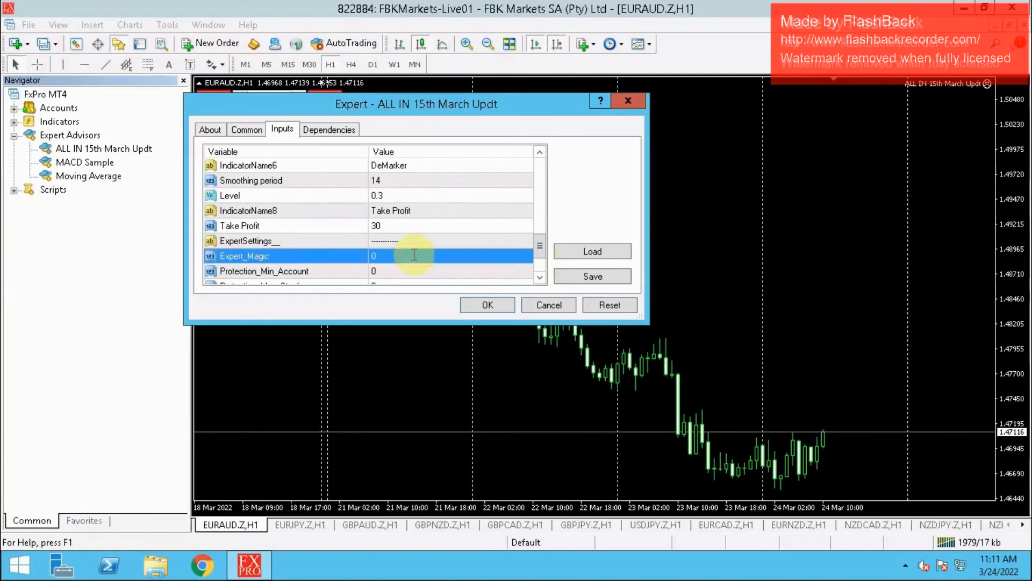
{"action": "left_click", "coordinate": [487, 304]}
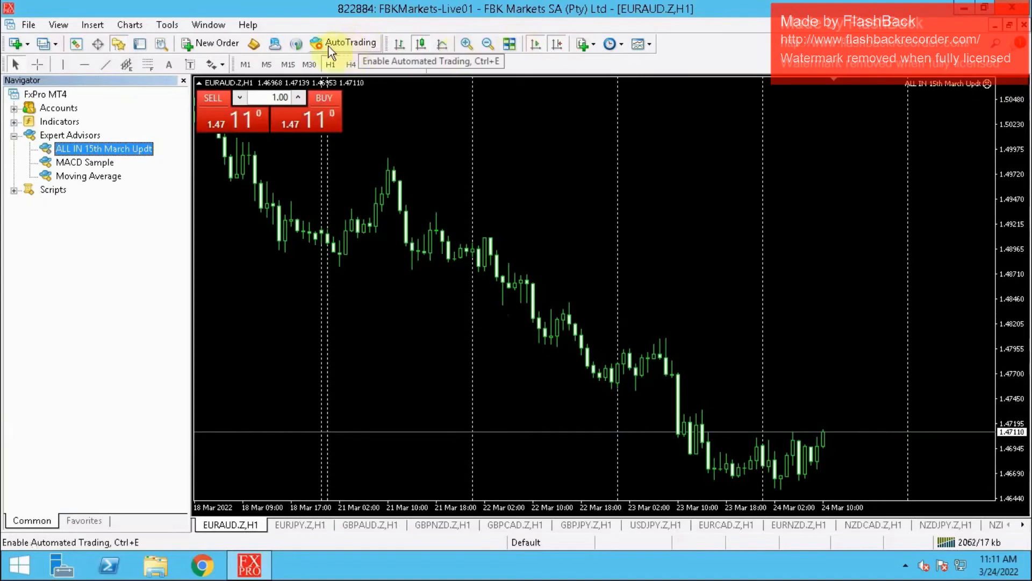
- Enable AutoTrading and hide the One Click Trading panel on the EURAUD.Z chart
{"action": "left_click", "coordinate": [345, 43]}
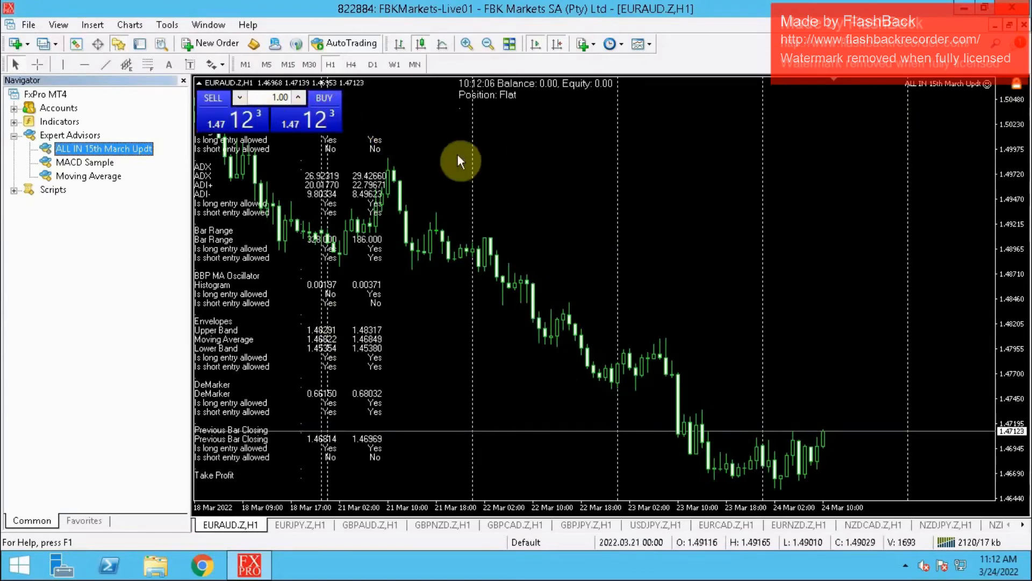
{"action": "right_click", "coordinate": [473, 172]}
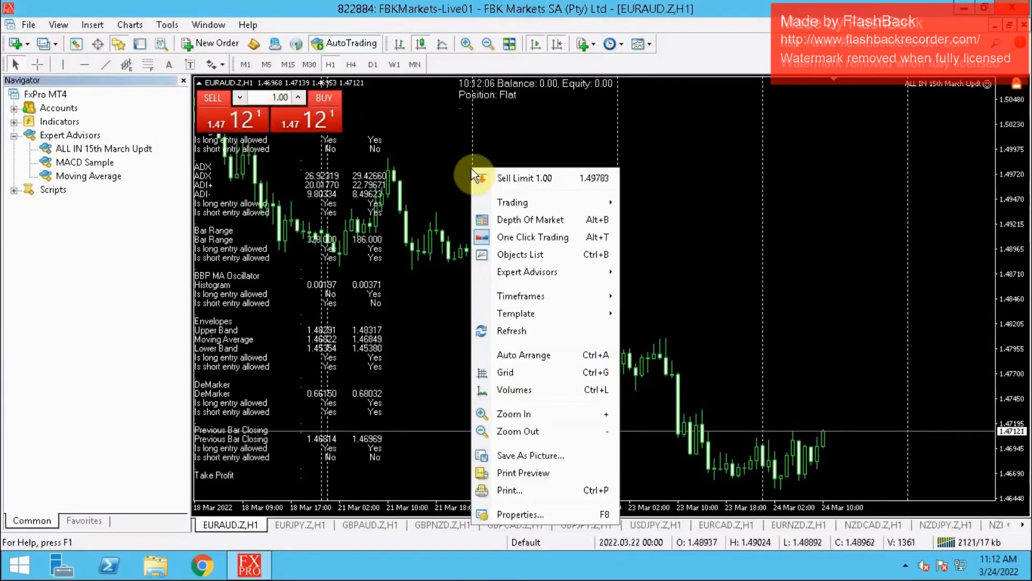
{"action": "left_click", "coordinate": [525, 241]}
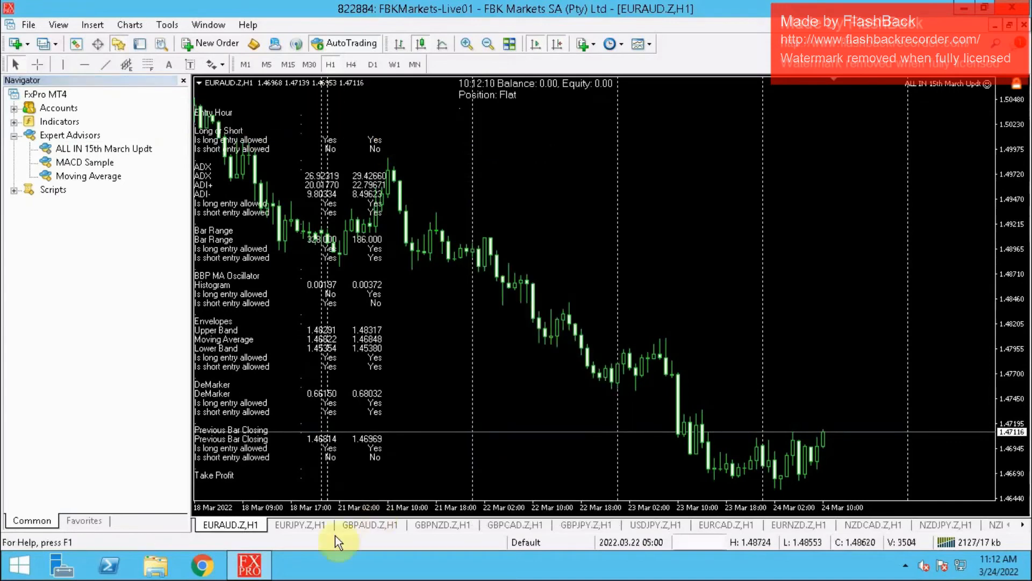
- Switch to the EURJPY.Z chart and hide its One Click Trading panel
{"action": "left_click", "coordinate": [303, 526]}
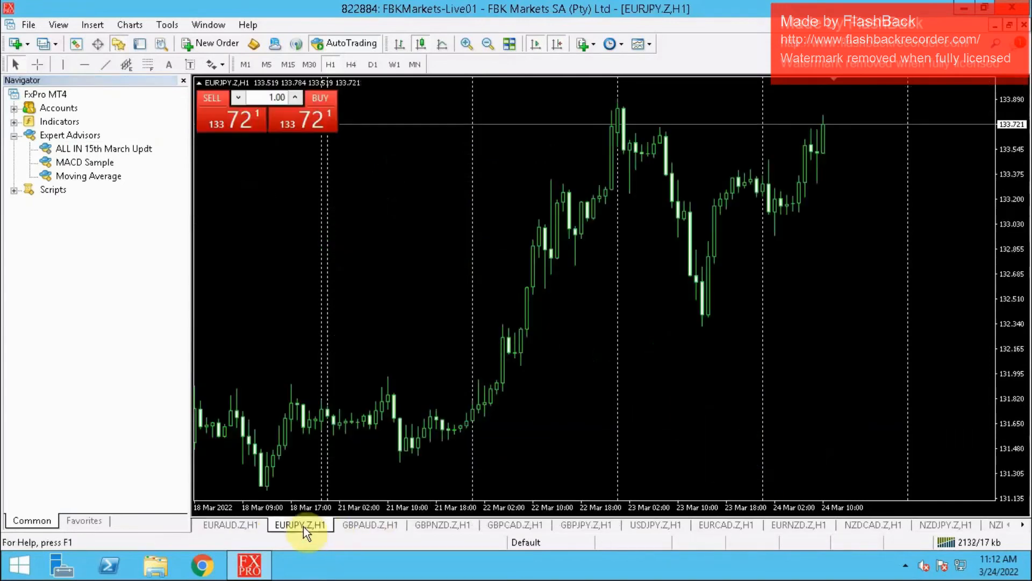
{"action": "right_click", "coordinate": [372, 220]}
{"action": "left_click", "coordinate": [408, 289]}
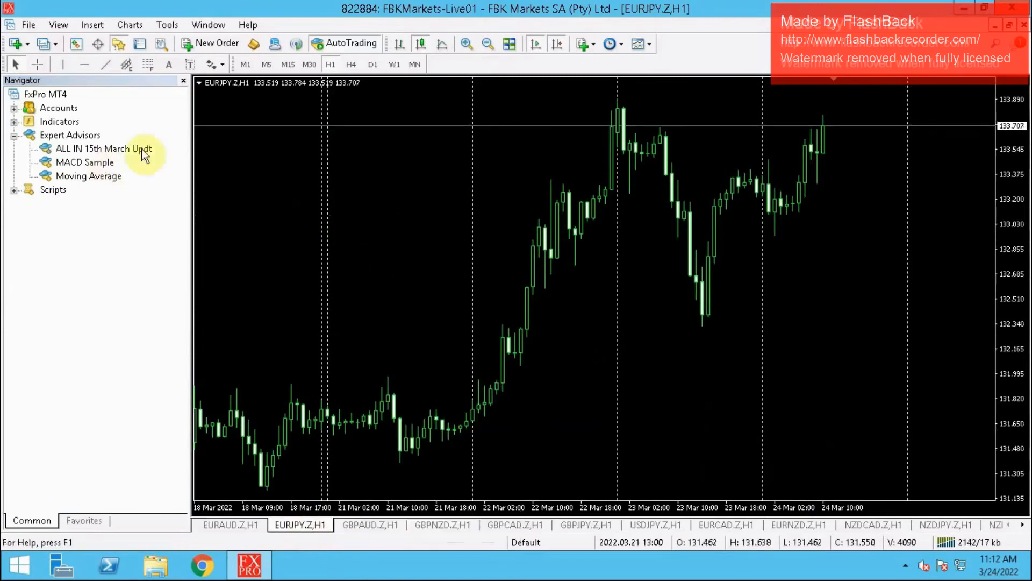
- Attach the ALL IN 15th March Updt expert to the EURJPY.Z chart and allow DLL imports
{"action": "left_click", "coordinate": [94, 151]}
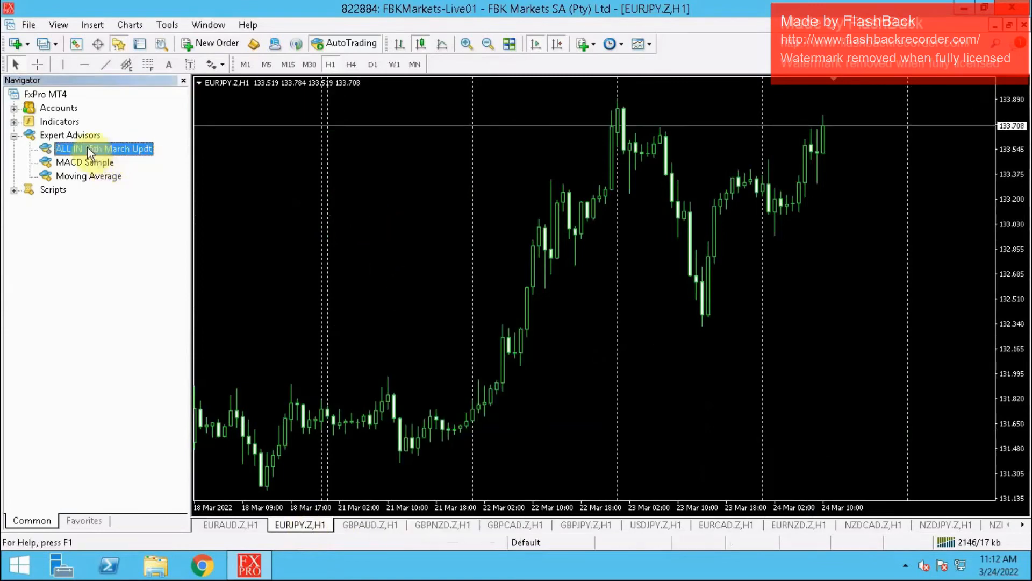
{"action": "left_click_drag", "start_coordinate": [519, 184], "coordinate": [528, 181]}
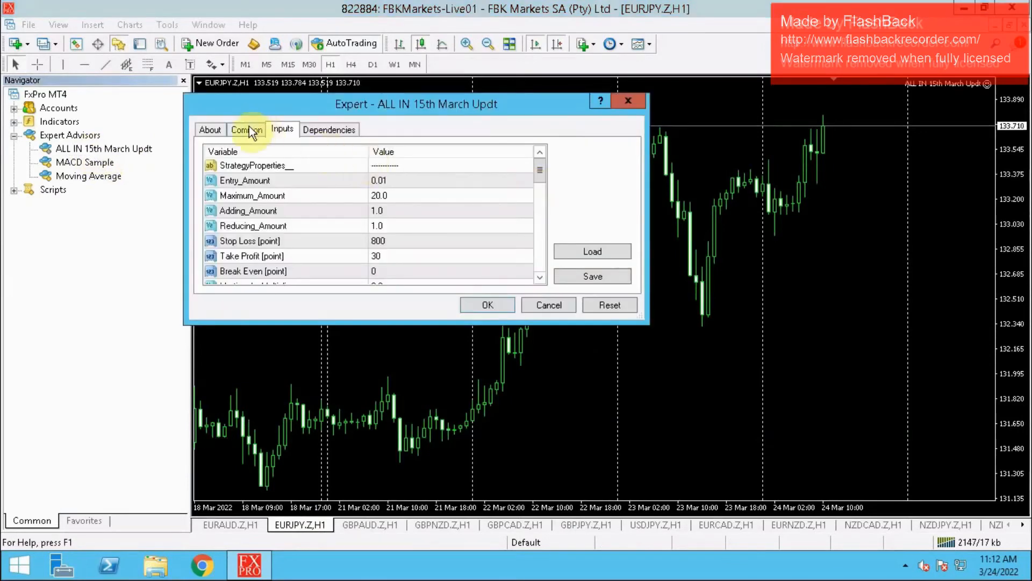
{"action": "left_click", "coordinate": [250, 127]}
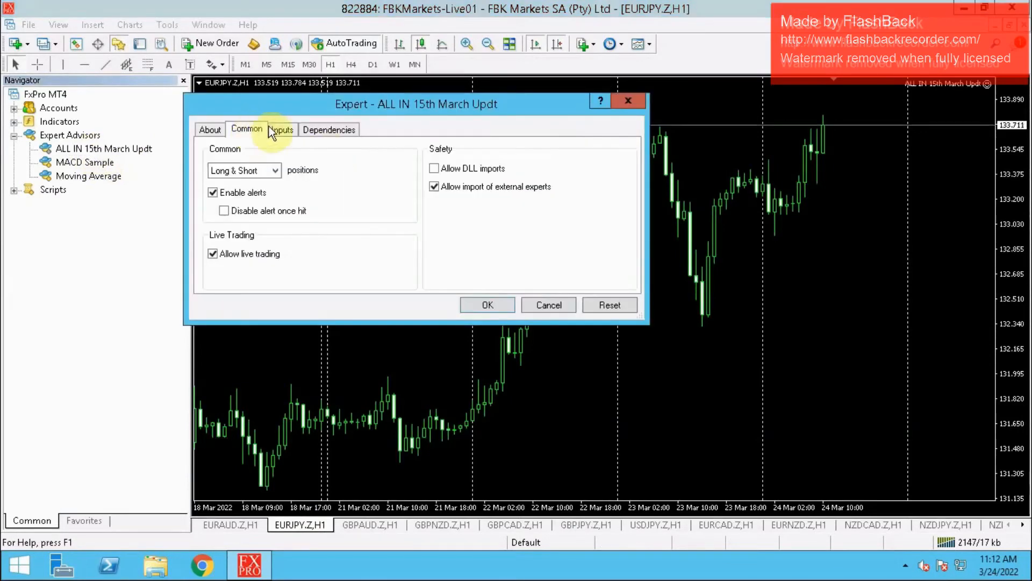
{"action": "left_click", "coordinate": [431, 169]}
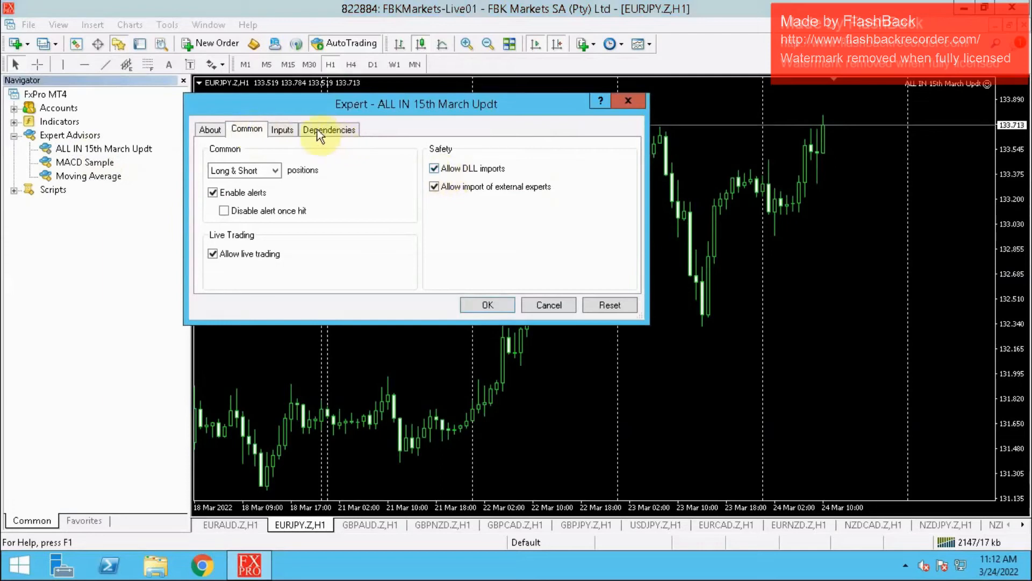
- Set Expert_Magic to 0 in the expert's inputs for EURJPY.Z and apply the settings
{"action": "left_click", "coordinate": [284, 129]}
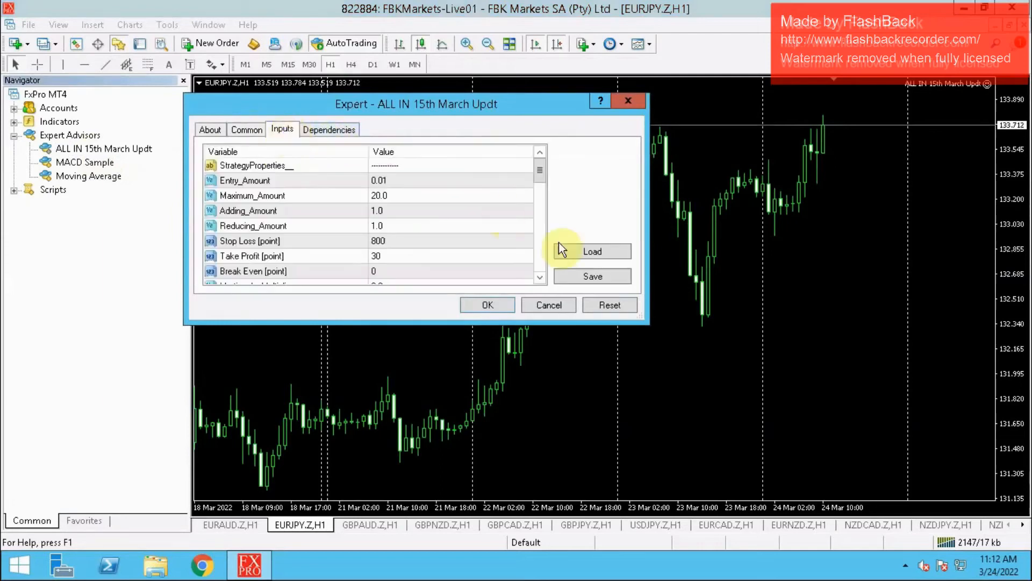
{"action": "scroll", "coordinate": [544, 257], "scroll_direction": "down", "scroll_amount": 8}
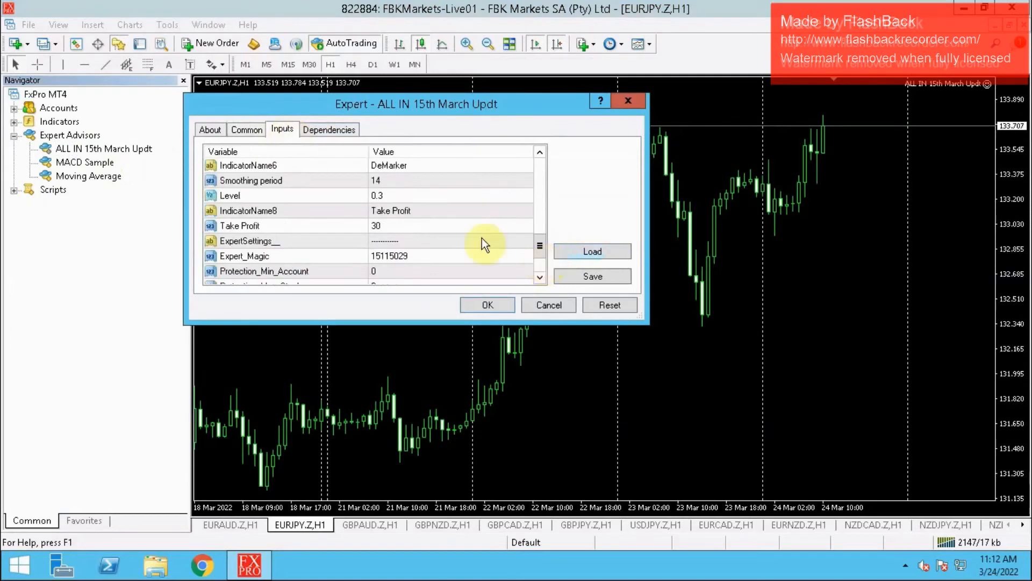
{"action": "double_click", "coordinate": [411, 255]}
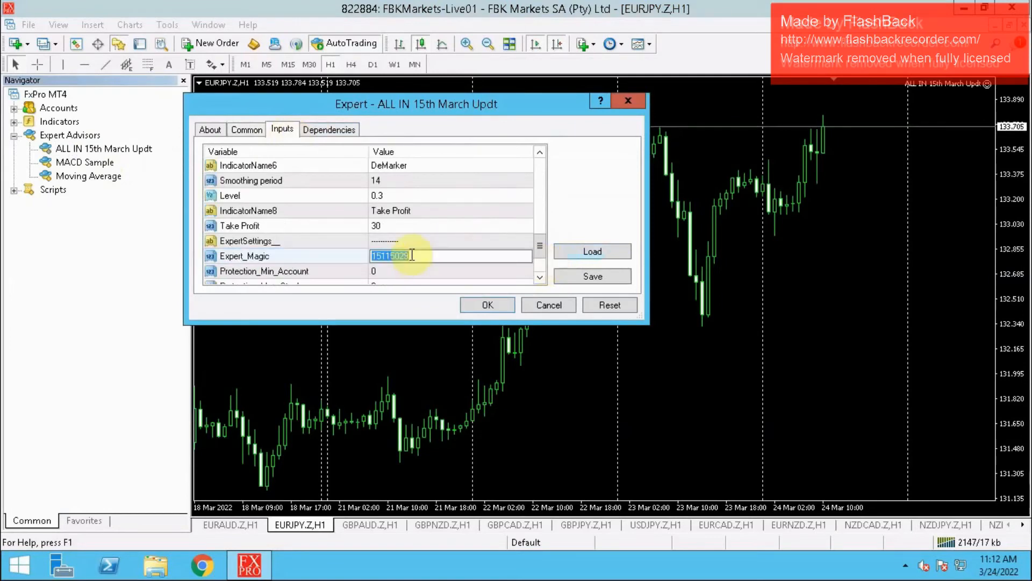
{"action": "type", "text": "0"}
{"action": "key", "text": "Return"}
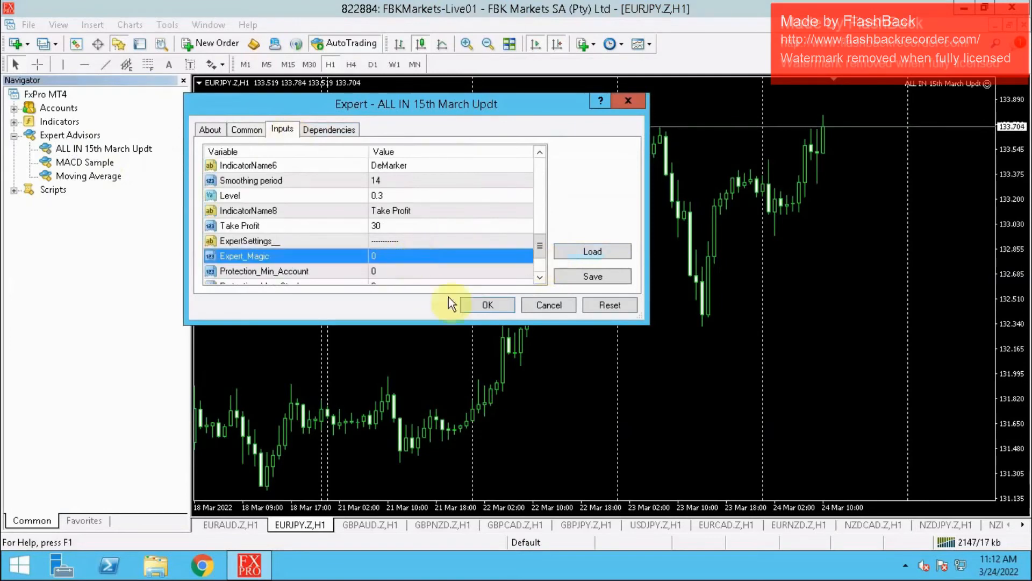
{"action": "left_click", "coordinate": [489, 306]}
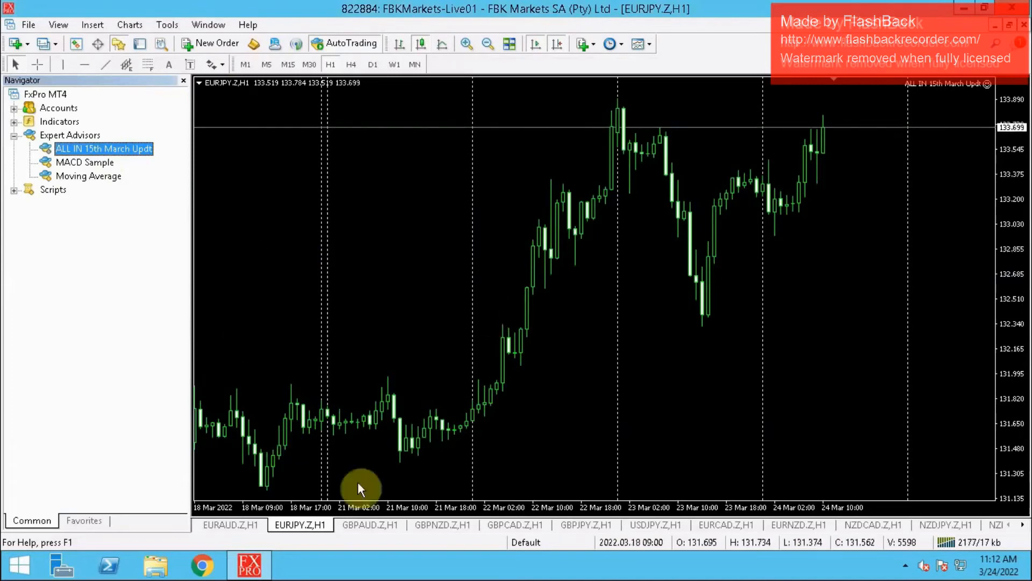
- Switch to the GBPAUD.Z chart and hide its One Click Trading panel
{"action": "left_click", "coordinate": [362, 528]}
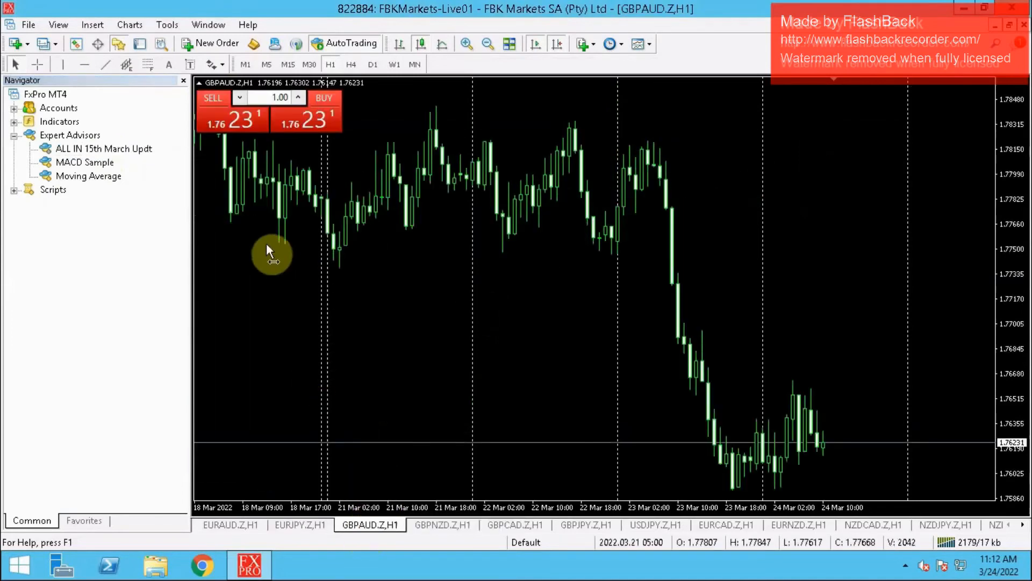
{"action": "right_click", "coordinate": [374, 263]}
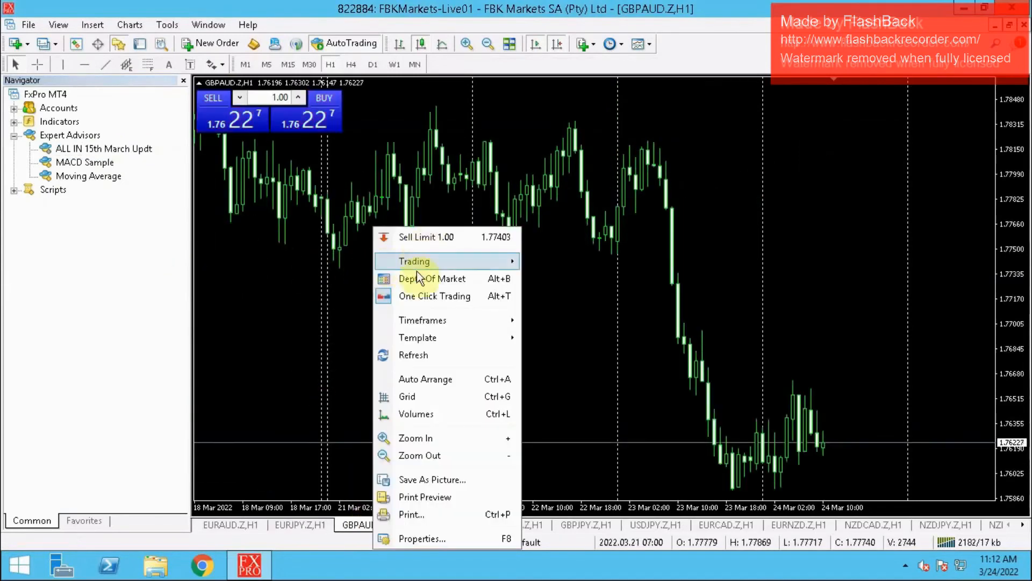
{"action": "left_click", "coordinate": [409, 296]}
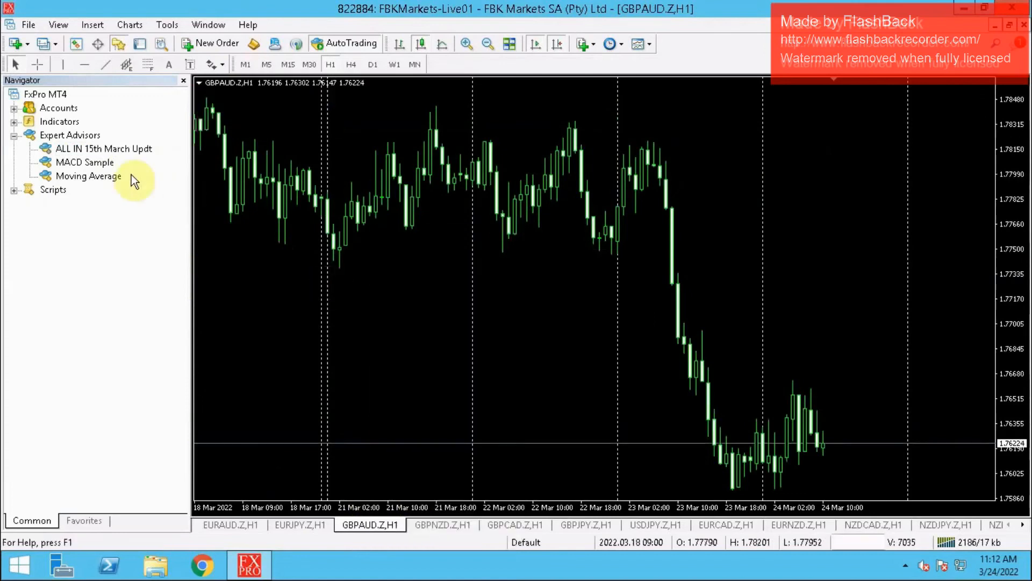
- Attach the ALL IN 15th March Updt expert to the GBPAUD.Z chart and allow DLL imports
{"action": "left_click", "coordinate": [112, 150]}
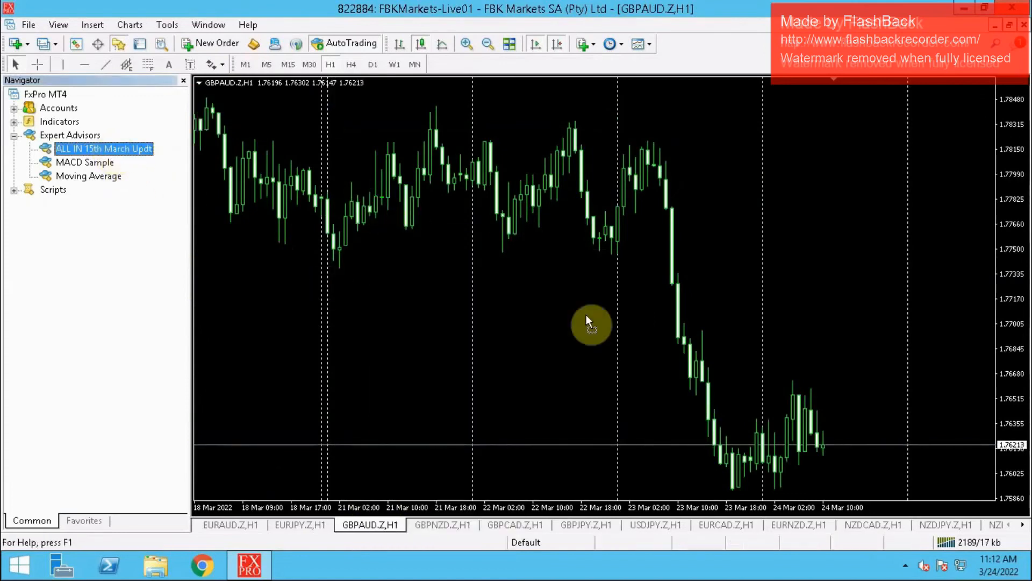
{"action": "left_click_drag", "start_coordinate": [586, 315], "coordinate": [586, 315]}
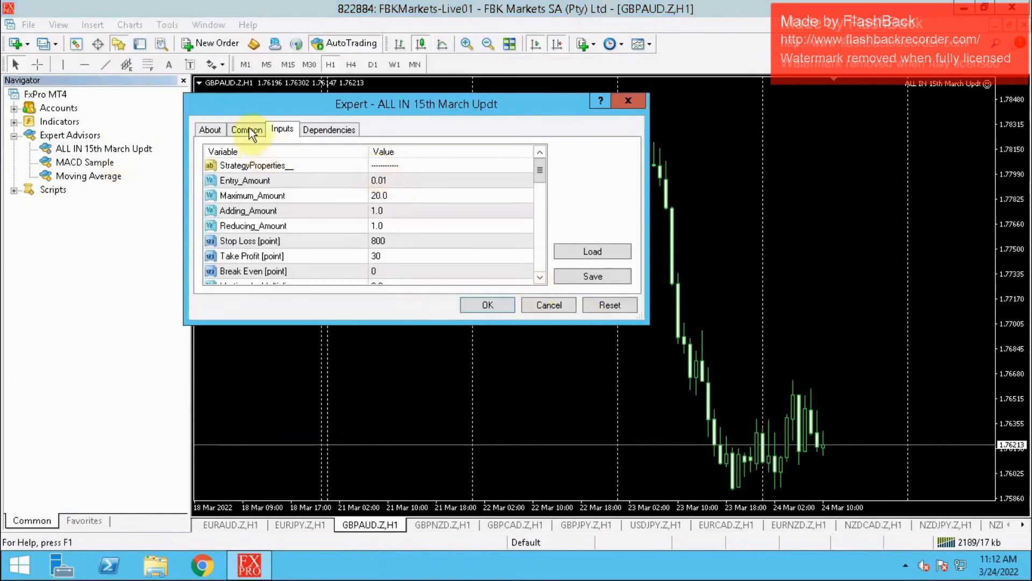
{"action": "left_click", "coordinate": [250, 131]}
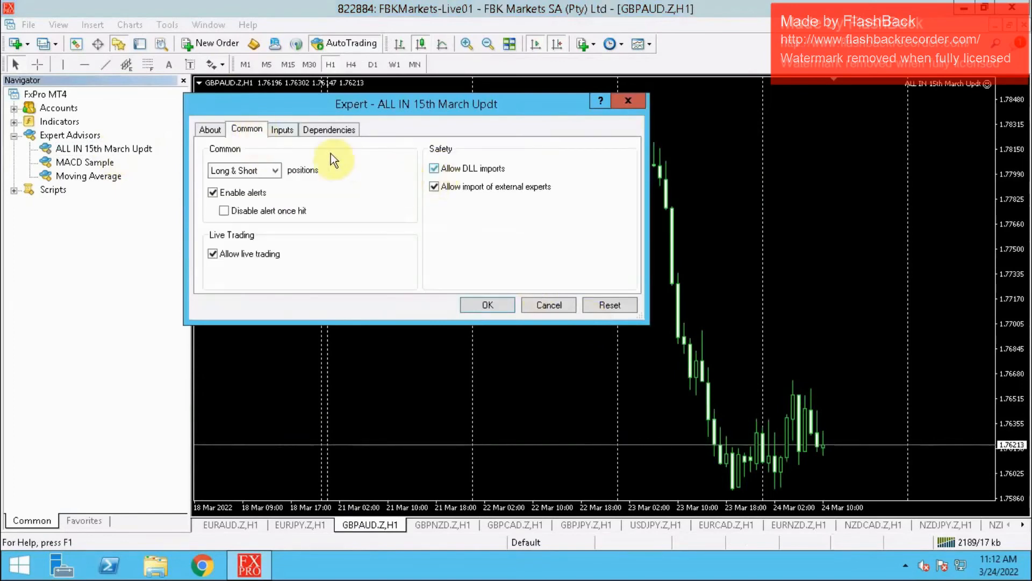
- Set Expert_Magic to 0 in the expert's inputs for GBPAUD.Z and apply the settings
{"action": "left_click", "coordinate": [288, 132]}
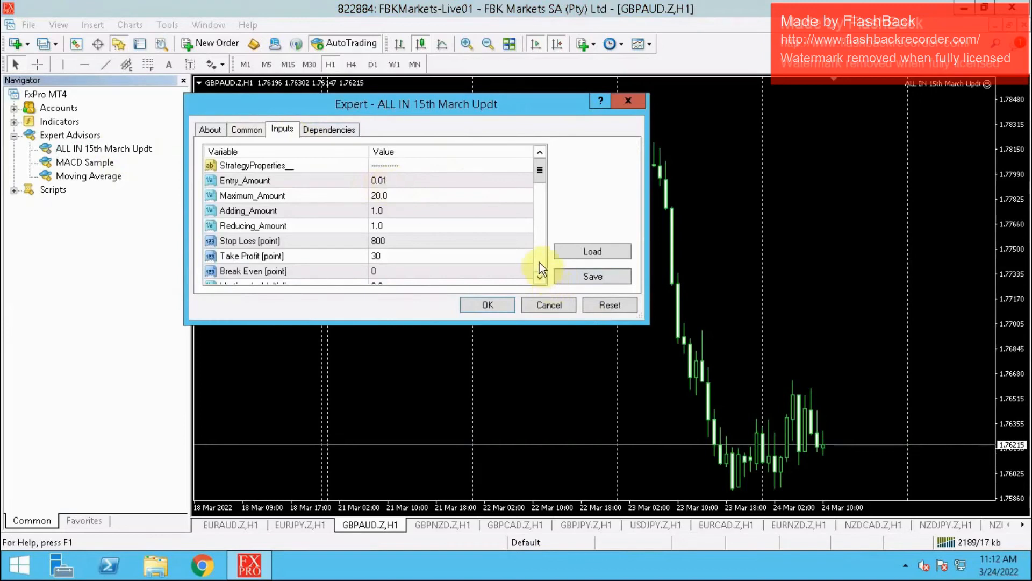
{"action": "scroll", "coordinate": [539, 263], "scroll_direction": "down", "scroll_amount": 5}
{"action": "scroll", "coordinate": [539, 260], "scroll_direction": "down", "scroll_amount": 2}
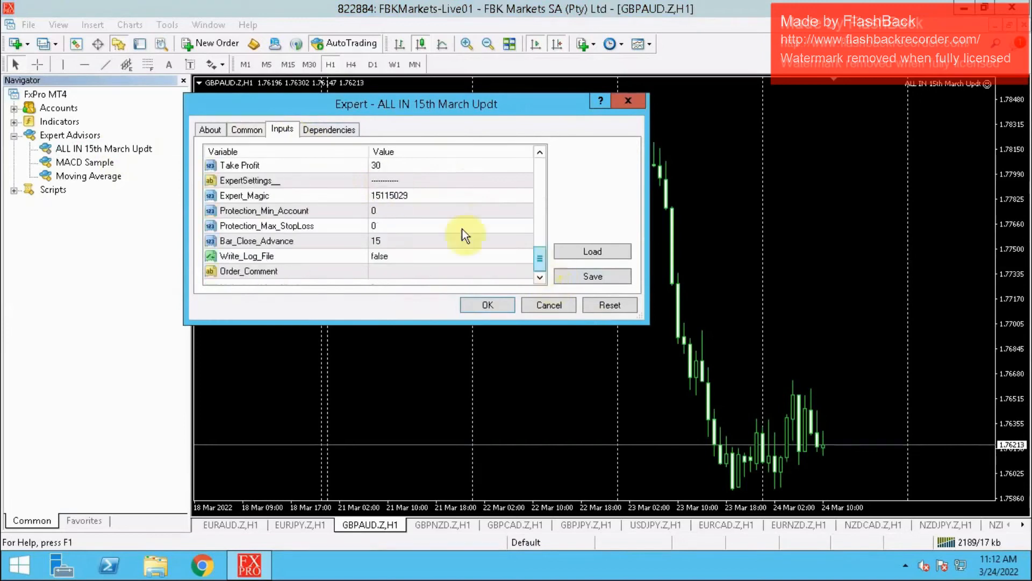
{"action": "left_click", "coordinate": [414, 194]}
{"action": "left_click", "coordinate": [413, 195]}
{"action": "type", "text": "0"}
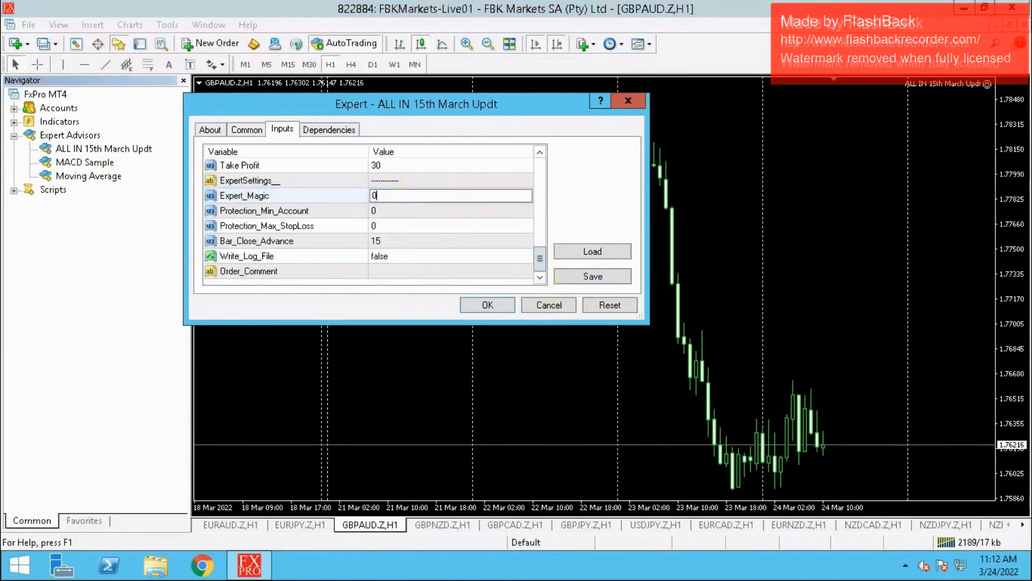
{"action": "key", "text": "Return"}
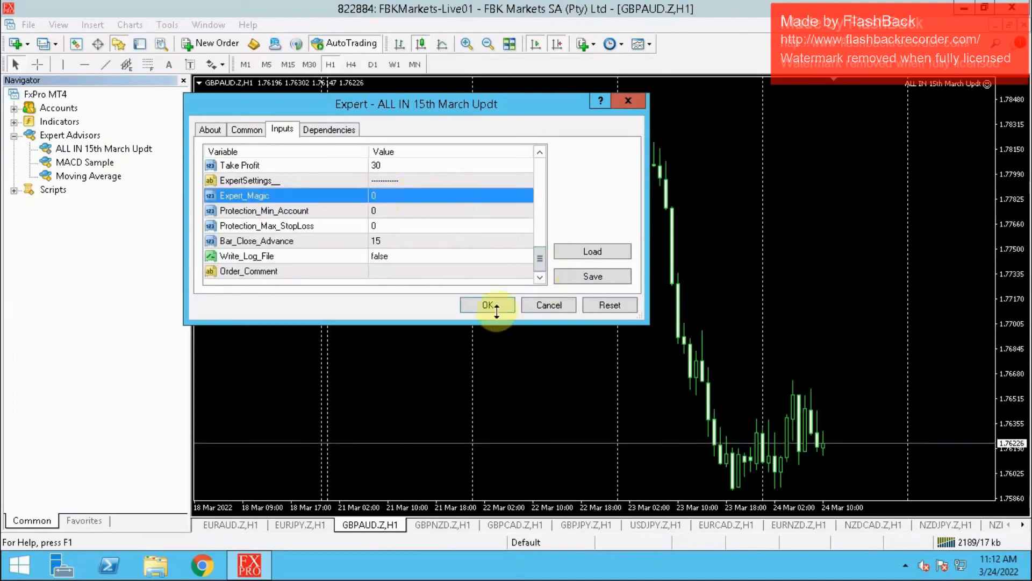
{"action": "left_click", "coordinate": [495, 309]}
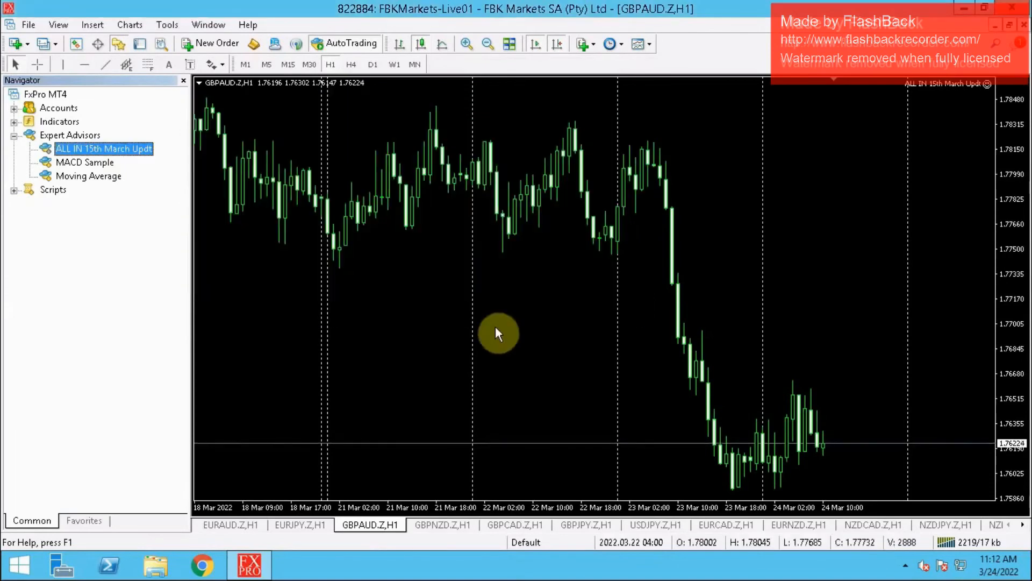
- Switch to the GBPNZD.Z chart and hide its One Click Trading panel
{"action": "left_click", "coordinate": [433, 526]}
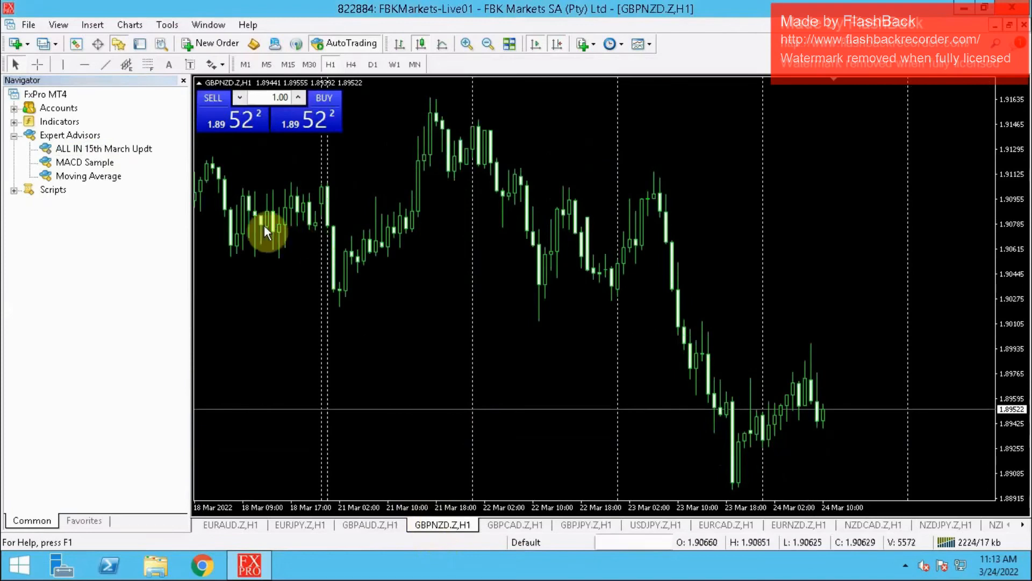
{"action": "right_click", "coordinate": [321, 247]}
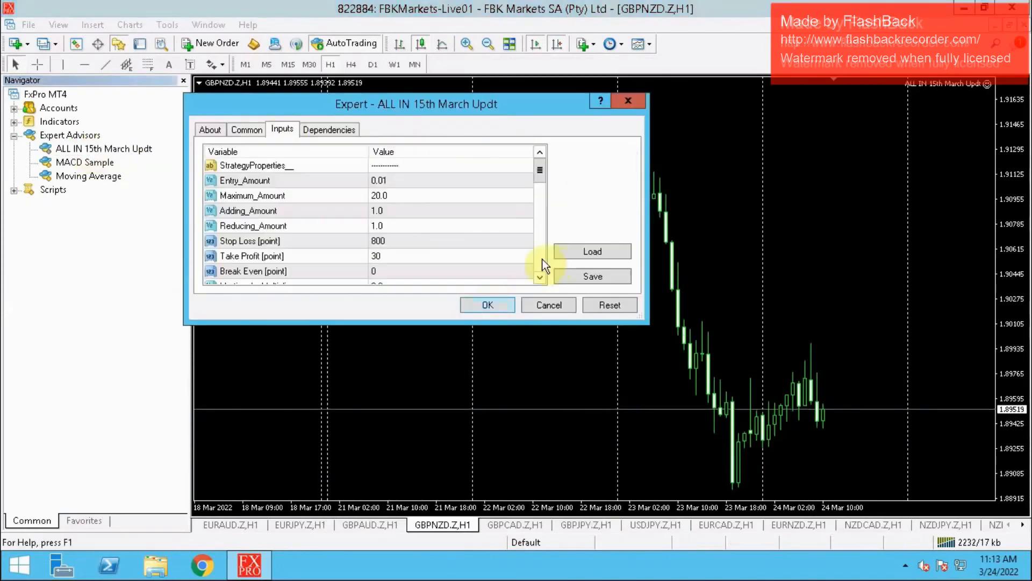
{"action": "scroll", "coordinate": [538, 263], "scroll_direction": "down", "scroll_amount": 3}
{"action": "key", "text": "Escape"}
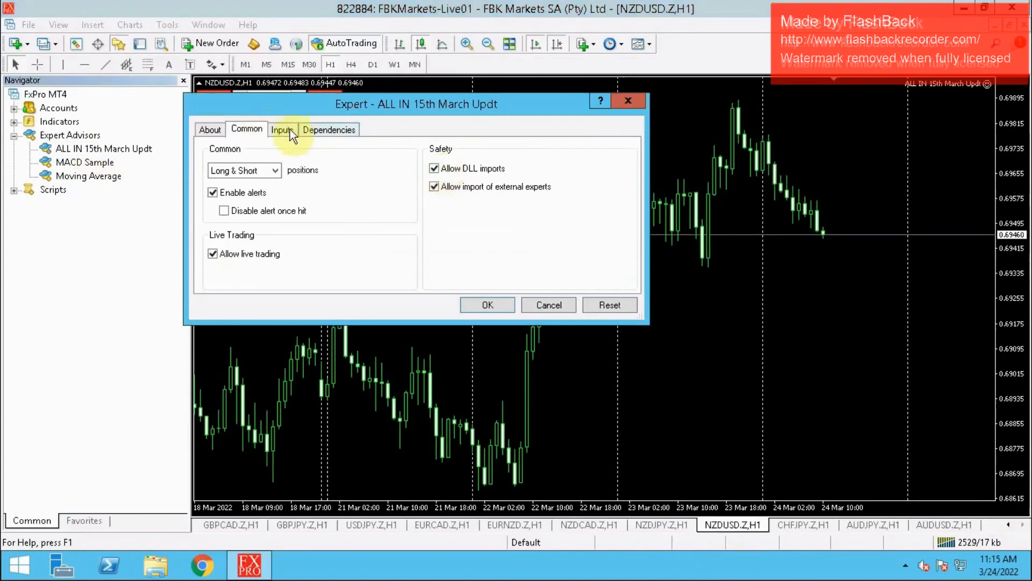
- Set Expert_Magic to 0 in the expert's inputs for the NZDJPY.Z, NZDUSD.Z and CHFJPY.Z charts and apply the settings
{"action": "left_click", "coordinate": [289, 129]}
{"action": "double_click", "coordinate": [417, 195]}
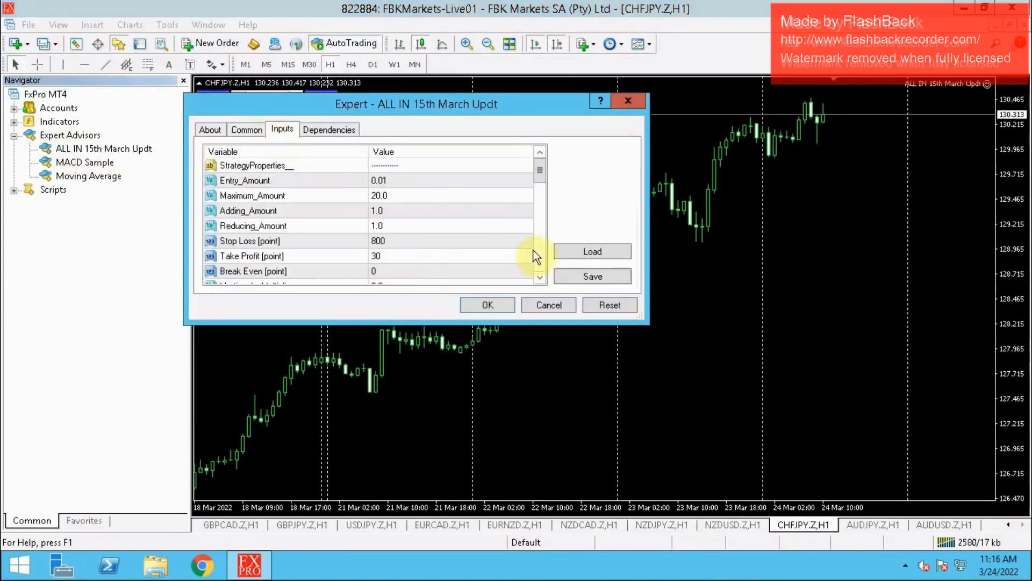
{"action": "scroll", "coordinate": [533, 250], "scroll_direction": "down", "scroll_amount": 10}
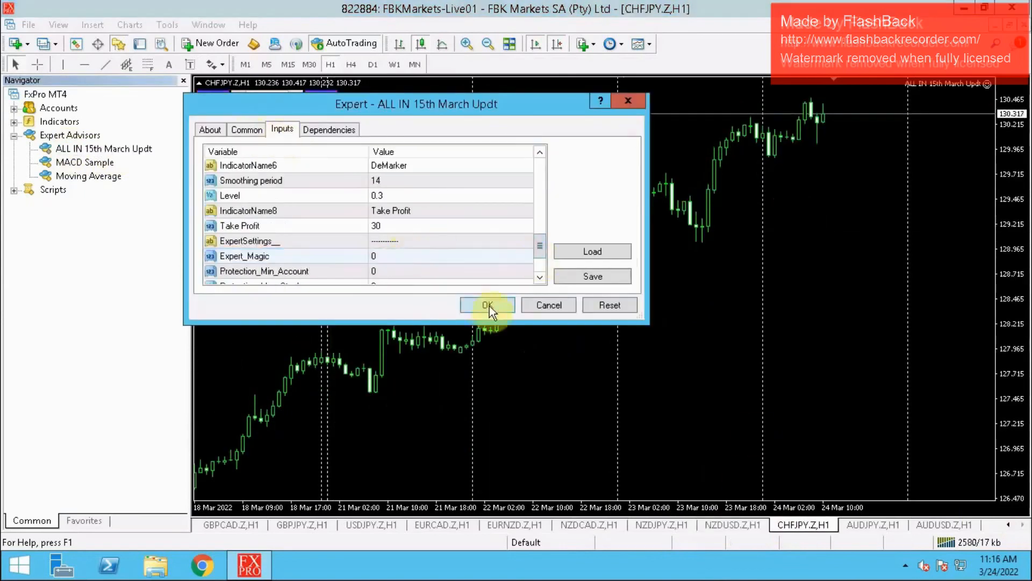
{"action": "left_click", "coordinate": [487, 305]}
- Maximize the AUDJPY.Z chart, then attach the ALL IN 15th March Updt expert to it with DLL imports allowed
{"action": "left_click", "coordinate": [865, 527]}
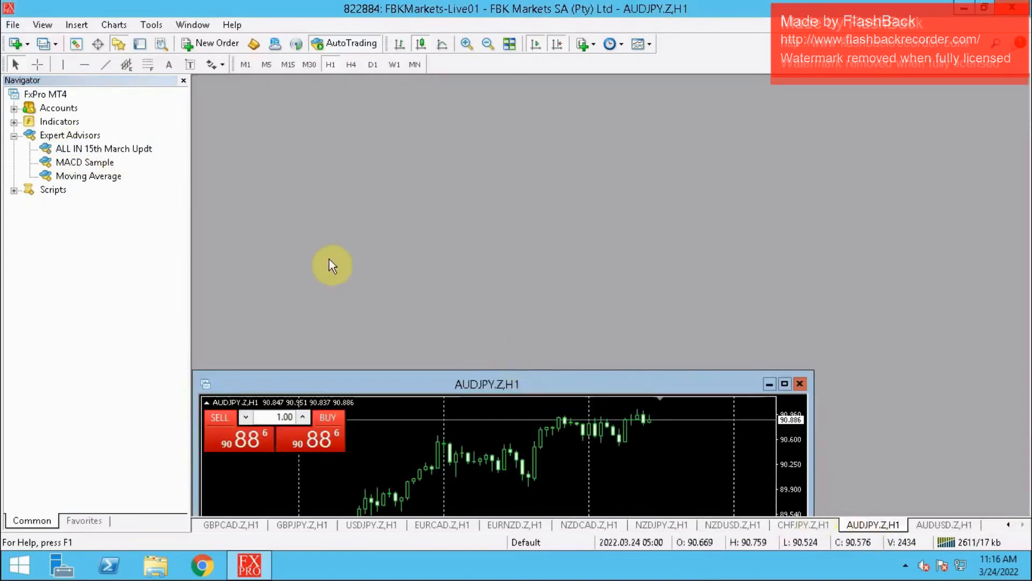
{"action": "left_click", "coordinate": [784, 384]}
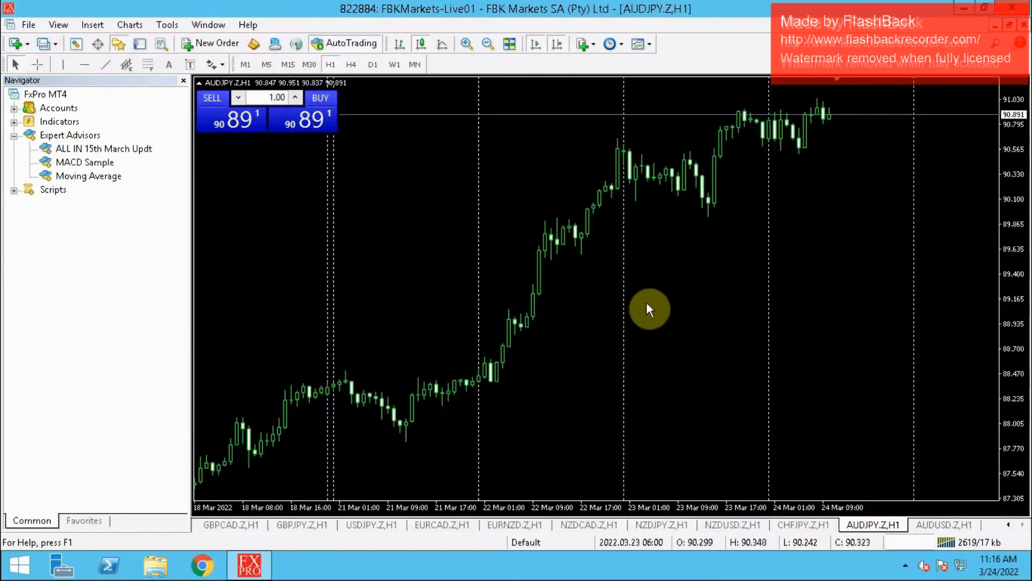
{"action": "left_click", "coordinate": [115, 151]}
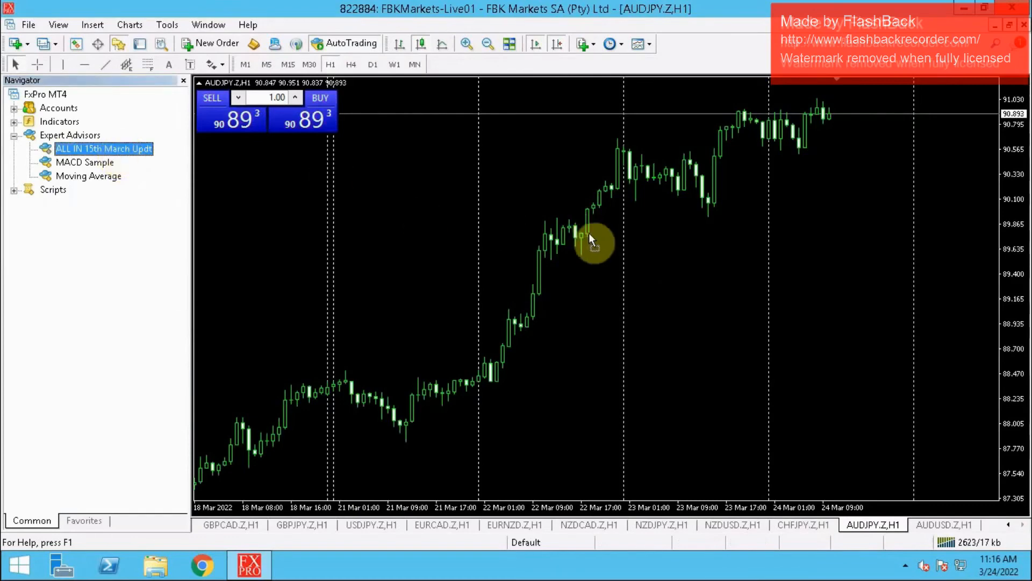
{"action": "left_click_drag", "start_coordinate": [588, 234], "coordinate": [590, 234]}
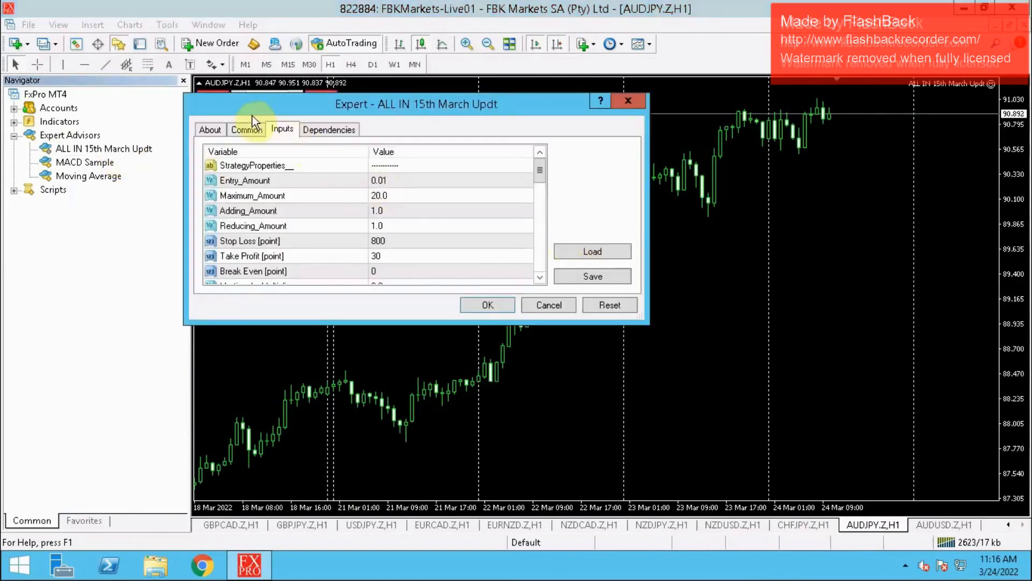
{"action": "left_click", "coordinate": [246, 130]}
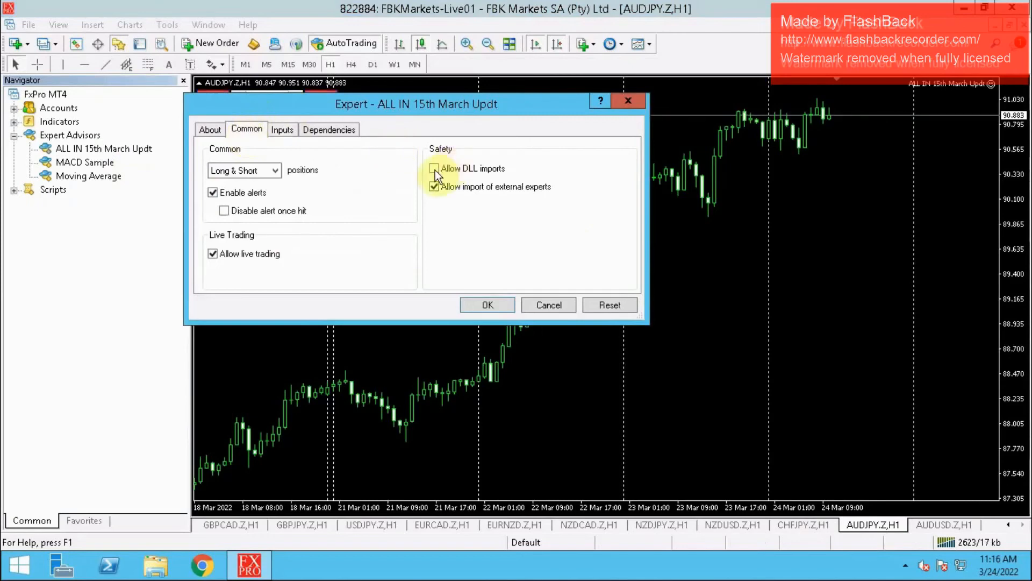
- Set Expert_Magic to 0 in the expert's inputs for AUDJPY.Z and apply the settings
{"action": "left_click", "coordinate": [283, 129]}
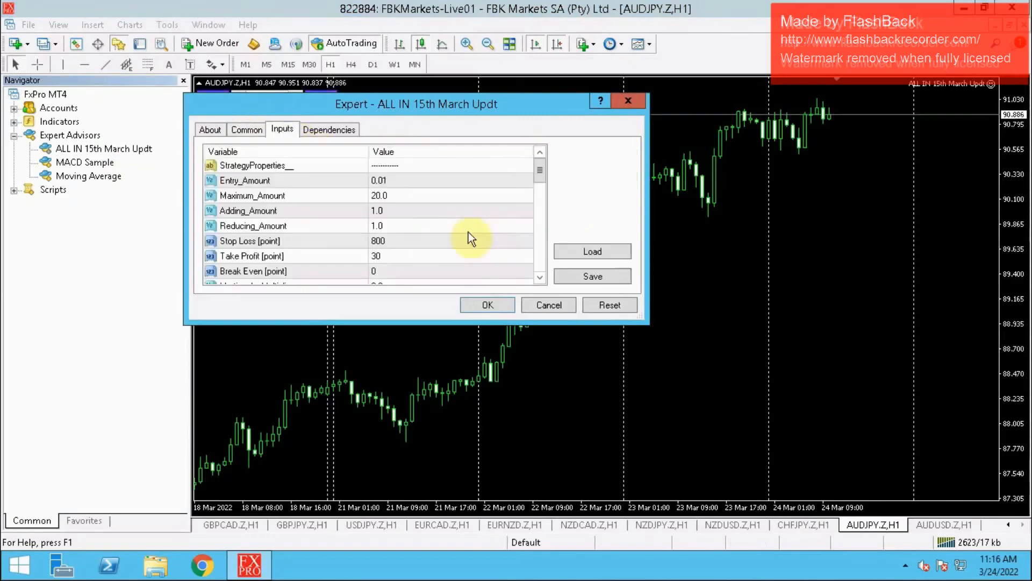
{"action": "scroll", "coordinate": [540, 263], "scroll_direction": "down", "scroll_amount": 5}
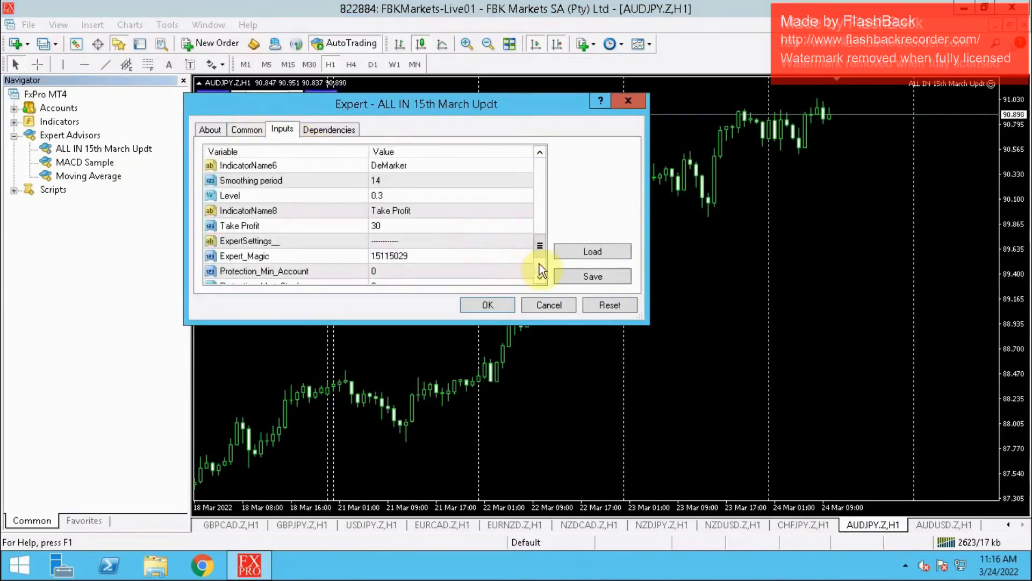
{"action": "double_click", "coordinate": [423, 196]}
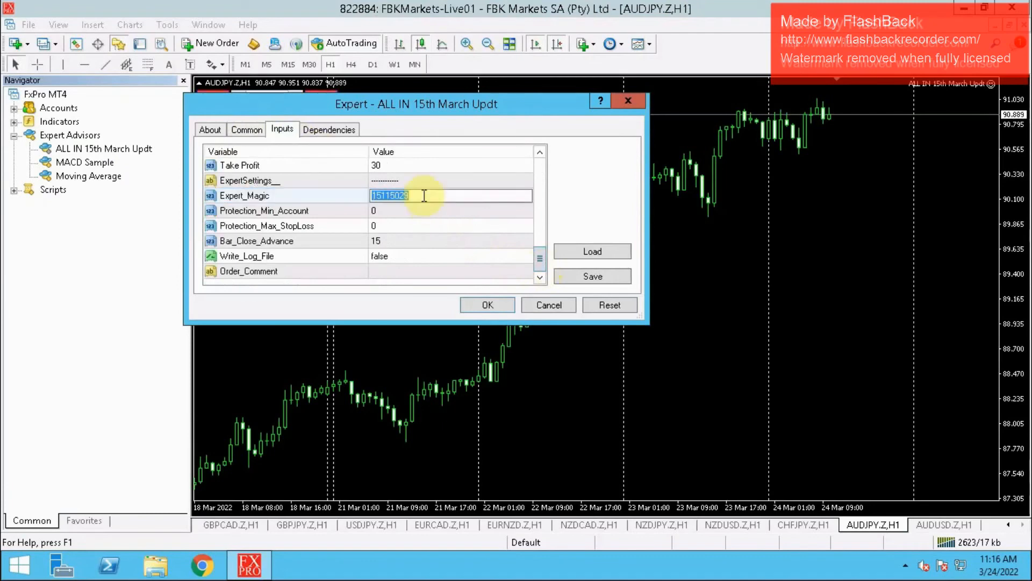
{"action": "type", "text": "0"}
{"action": "key", "text": "Return"}
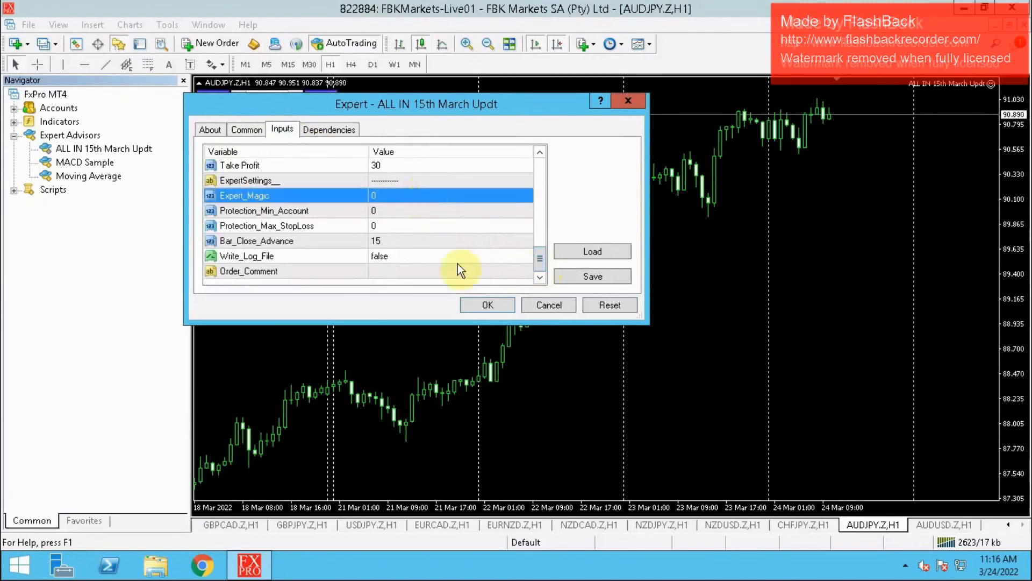
{"action": "left_click", "coordinate": [471, 304]}
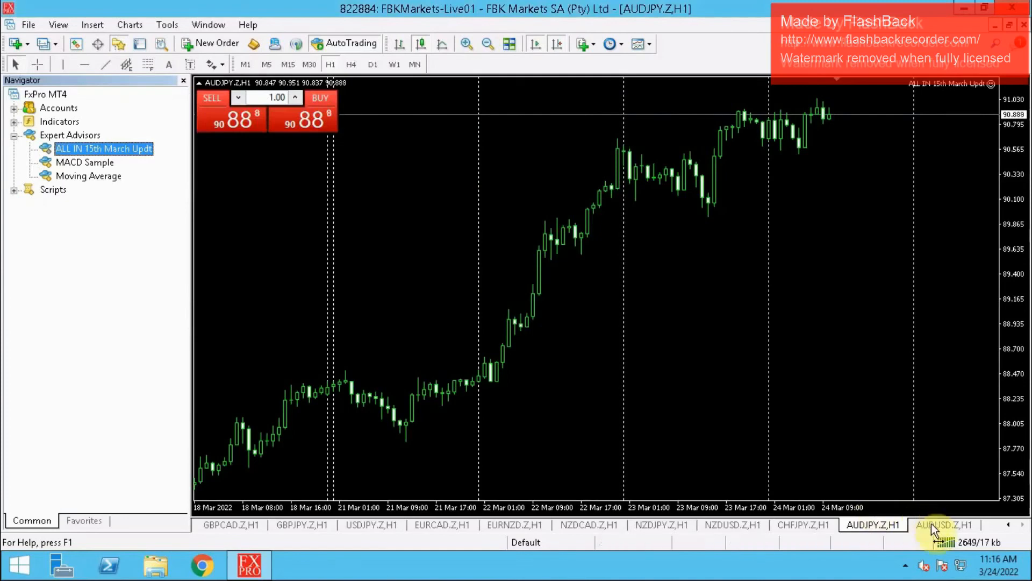
- Switch to the AUDUSD.Z chart and attach the ALL IN 15th March Updt expert to it
{"action": "left_click", "coordinate": [935, 524]}
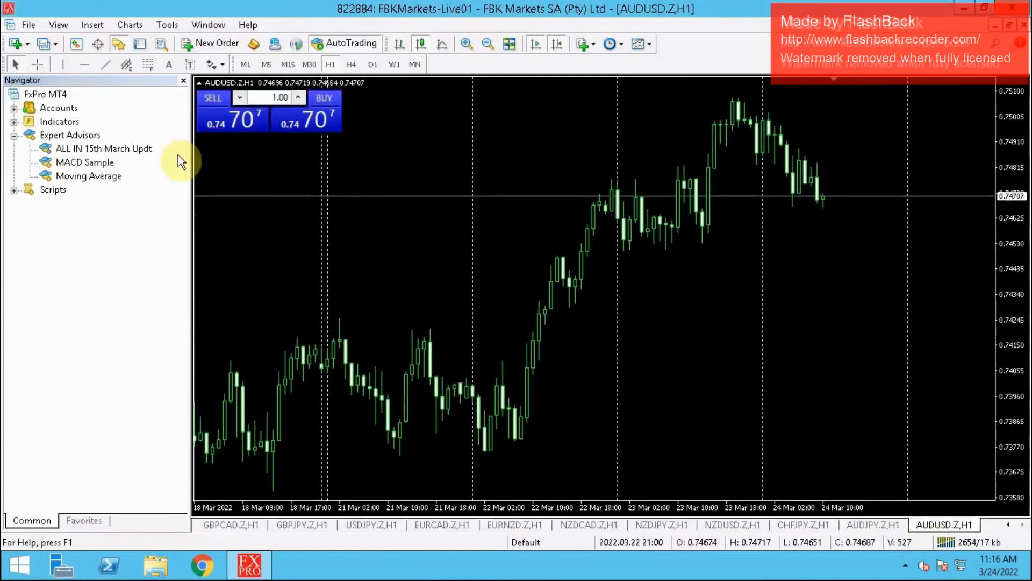
{"action": "left_click", "coordinate": [95, 152]}
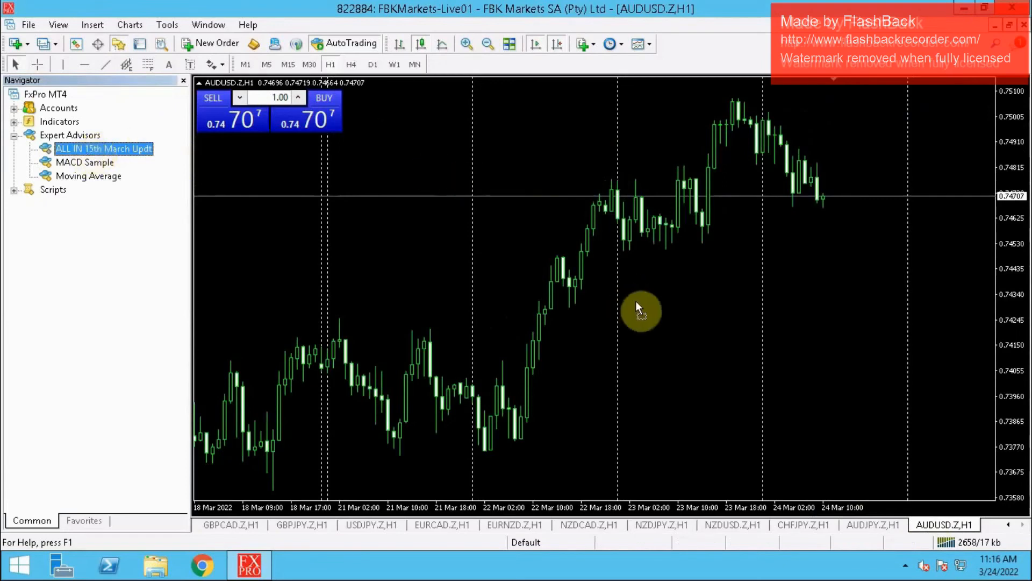
{"action": "left_click_drag", "start_coordinate": [637, 301], "coordinate": [637, 301]}
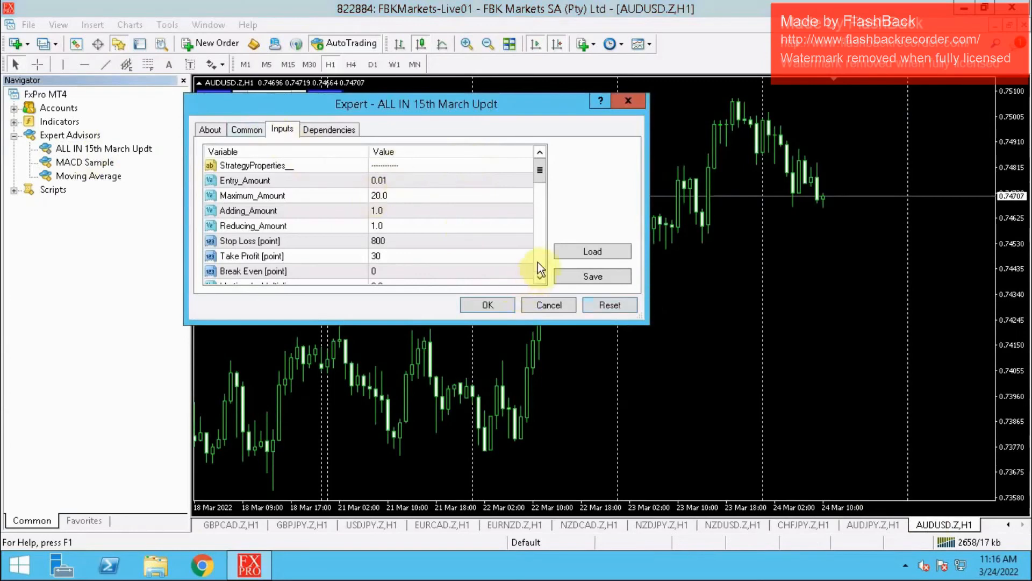
- Set Expert_Magic to 0 in the expert's inputs for AUDUSD.Z
{"action": "left_click_drag", "start_coordinate": [537, 262], "coordinate": [537, 263]}
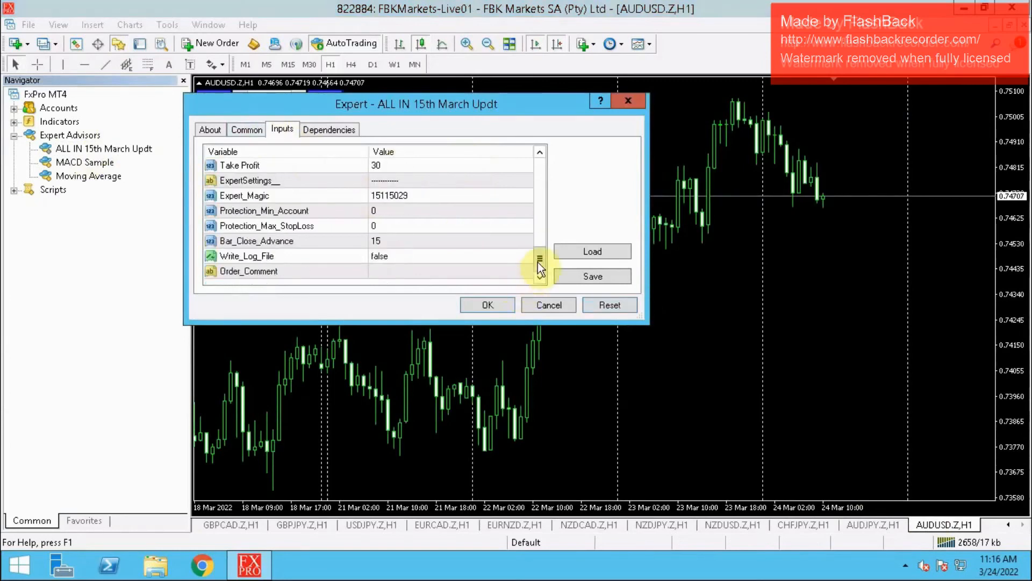
{"action": "double_click", "coordinate": [417, 195]}
{"action": "type", "text": "0"}
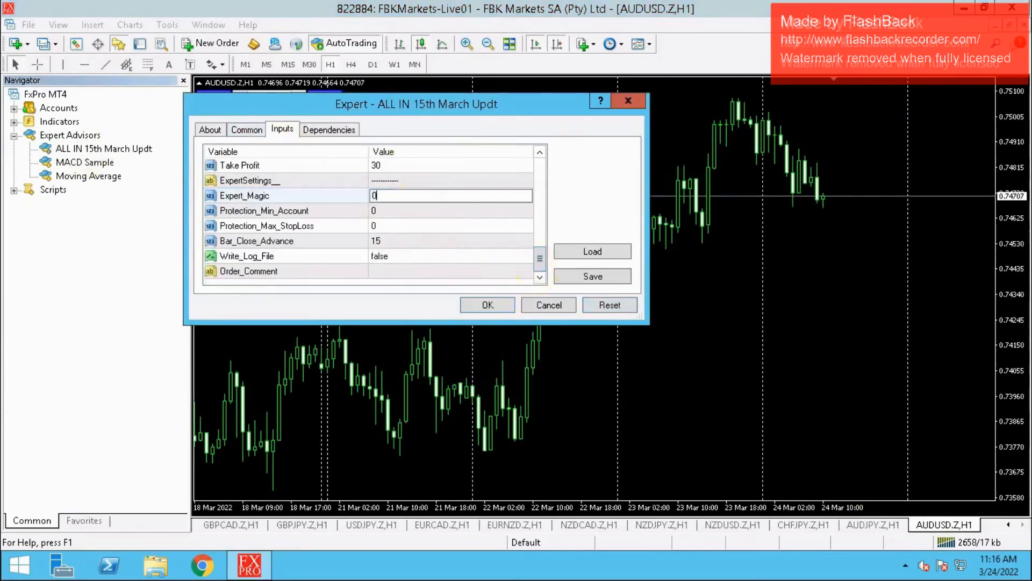
{"action": "key", "text": "Return"}
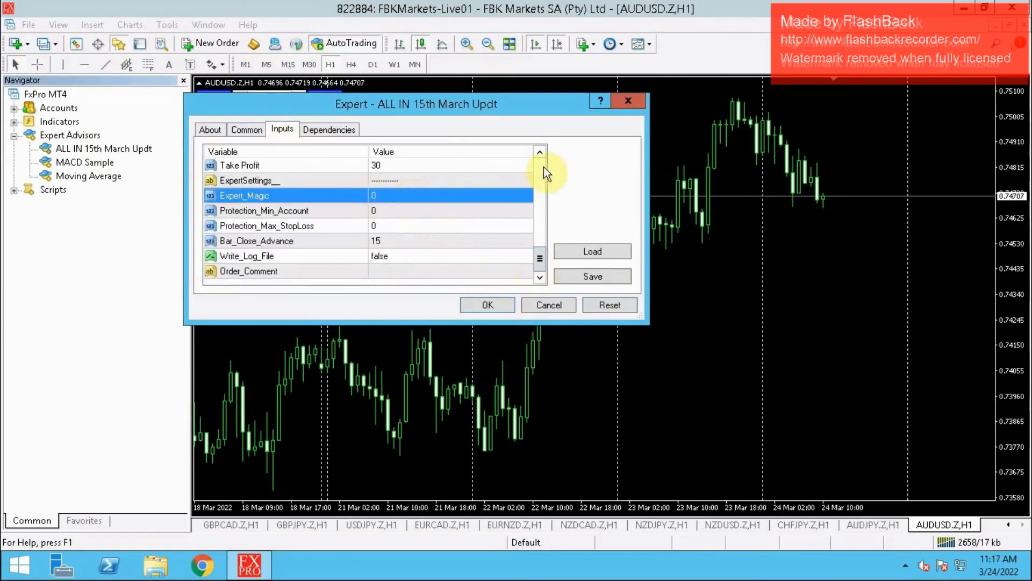
- Allow DLL imports for the expert on AUDUSD.Z and apply the settings
{"action": "left_click", "coordinate": [255, 134]}
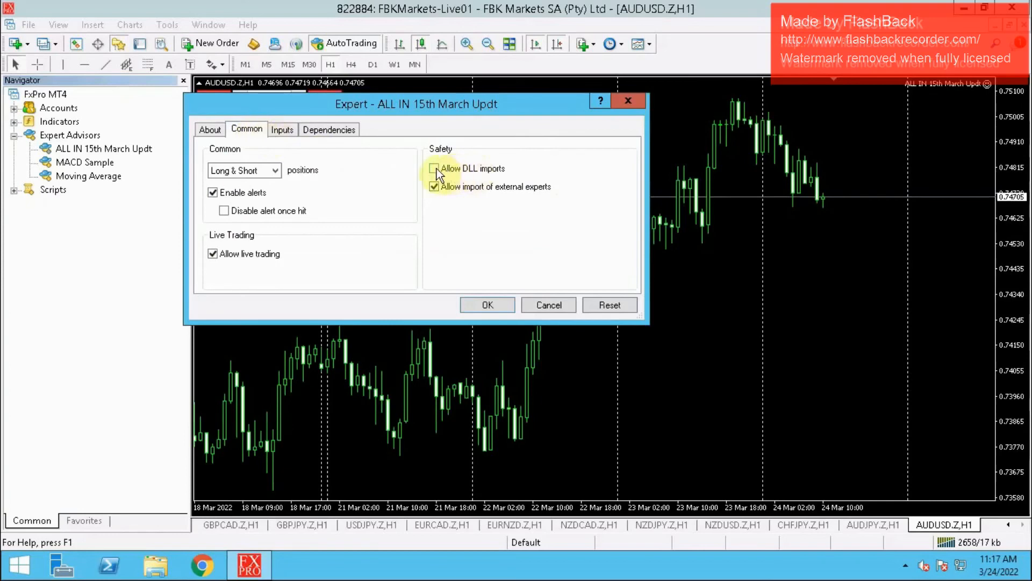
{"action": "left_click", "coordinate": [435, 168]}
{"action": "left_click", "coordinate": [493, 305]}
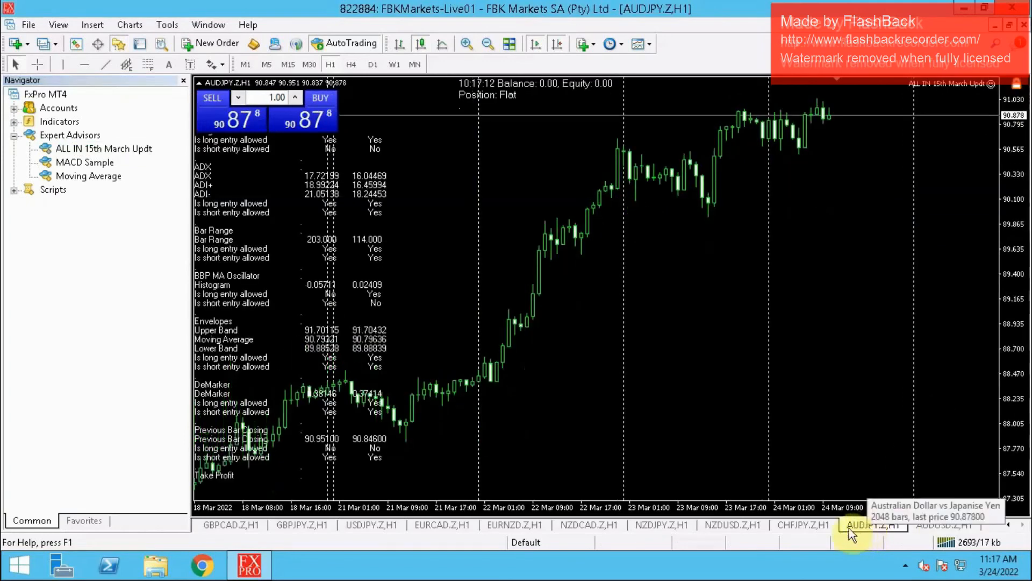
- Go through the open charts from CHFJPY.Z back to EURJPY.Z and check whether the expert is running on each
{"action": "left_click", "coordinate": [798, 527]}
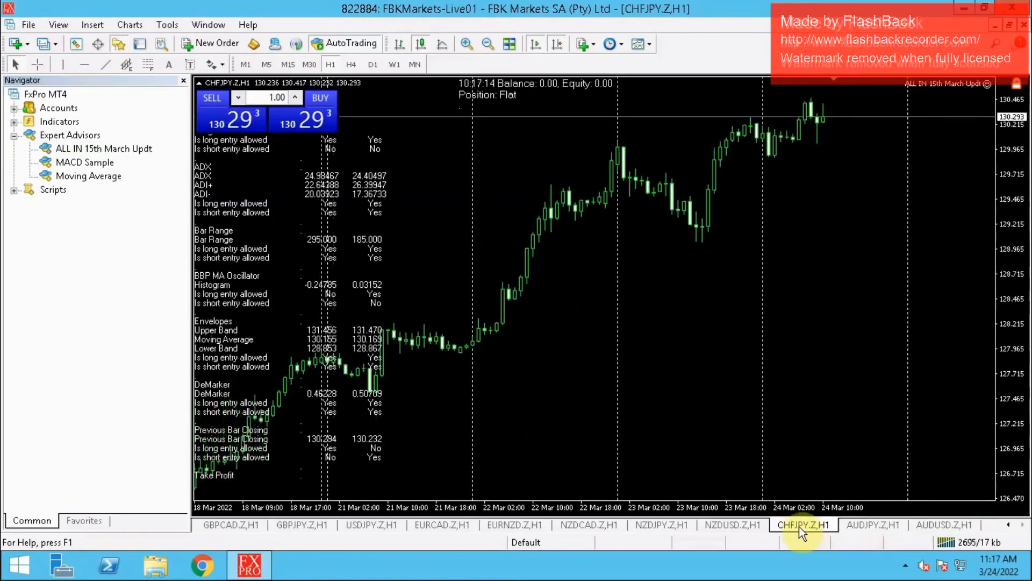
{"action": "left_click", "coordinate": [739, 527]}
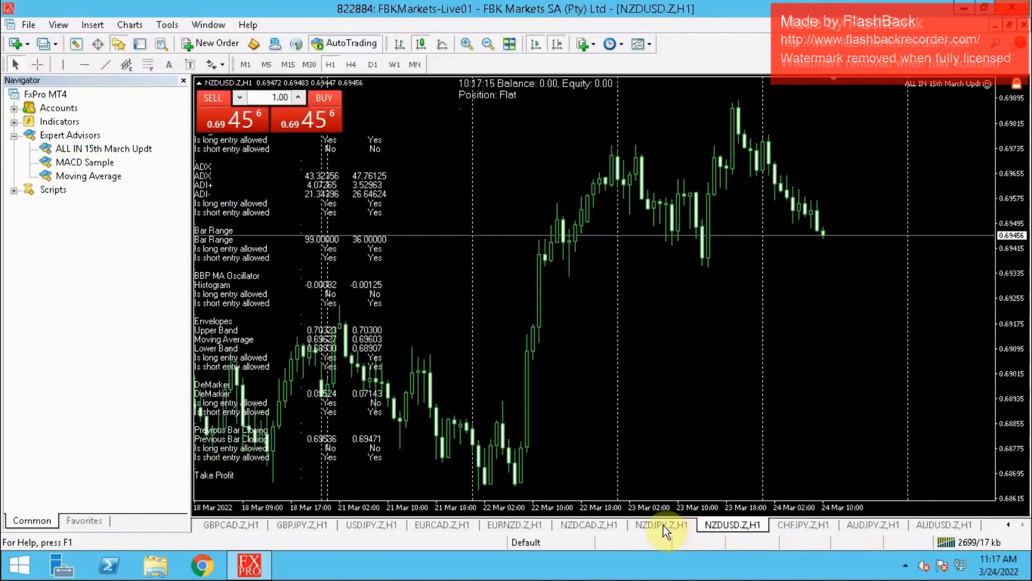
{"action": "left_click", "coordinate": [662, 525]}
{"action": "left_click", "coordinate": [586, 524]}
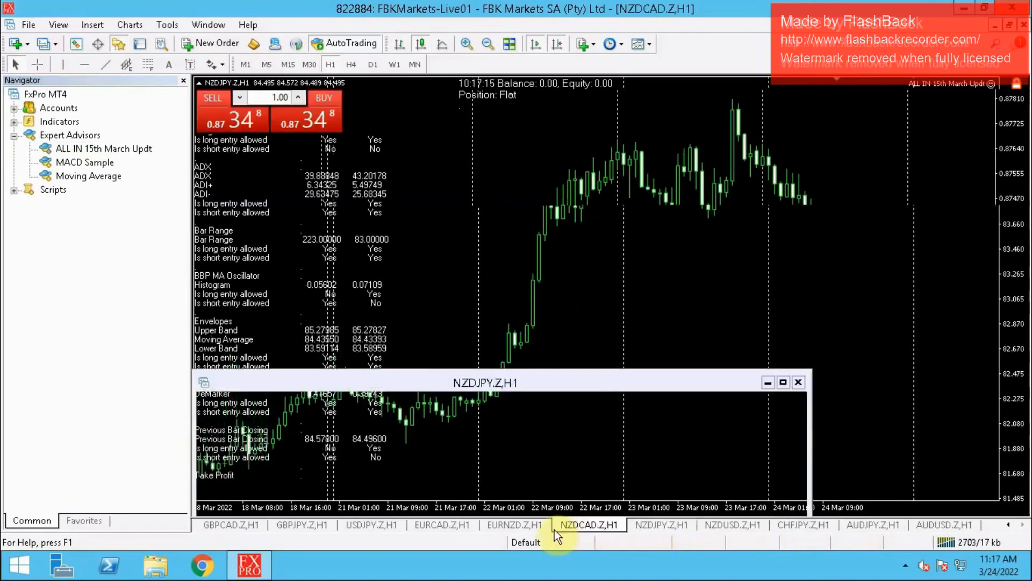
{"action": "left_click", "coordinate": [518, 525]}
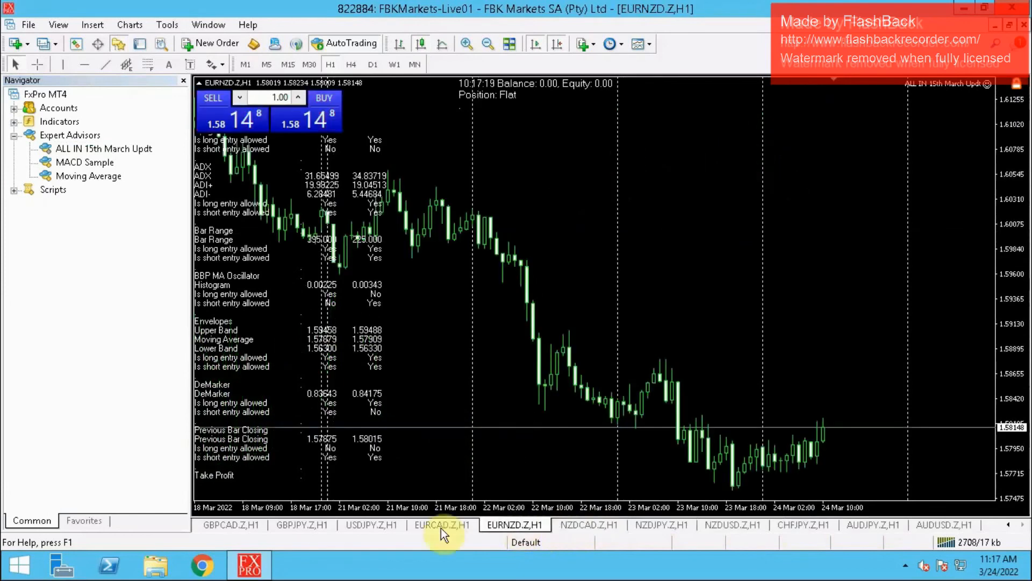
{"action": "left_click", "coordinate": [441, 525]}
{"action": "left_click", "coordinate": [372, 524]}
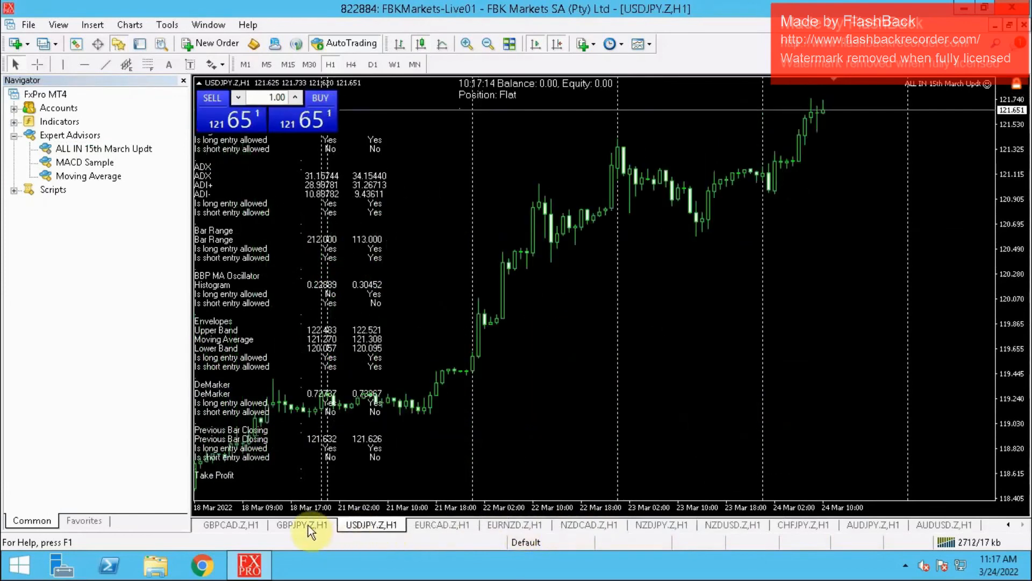
{"action": "left_click", "coordinate": [299, 525]}
{"action": "left_click", "coordinate": [235, 522]}
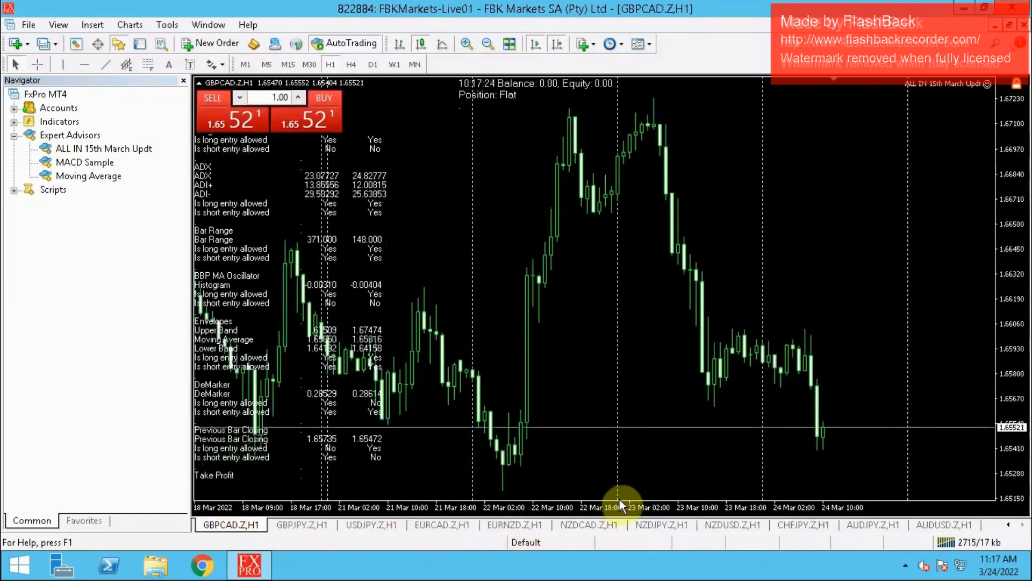
{"action": "left_click", "coordinate": [1009, 525]}
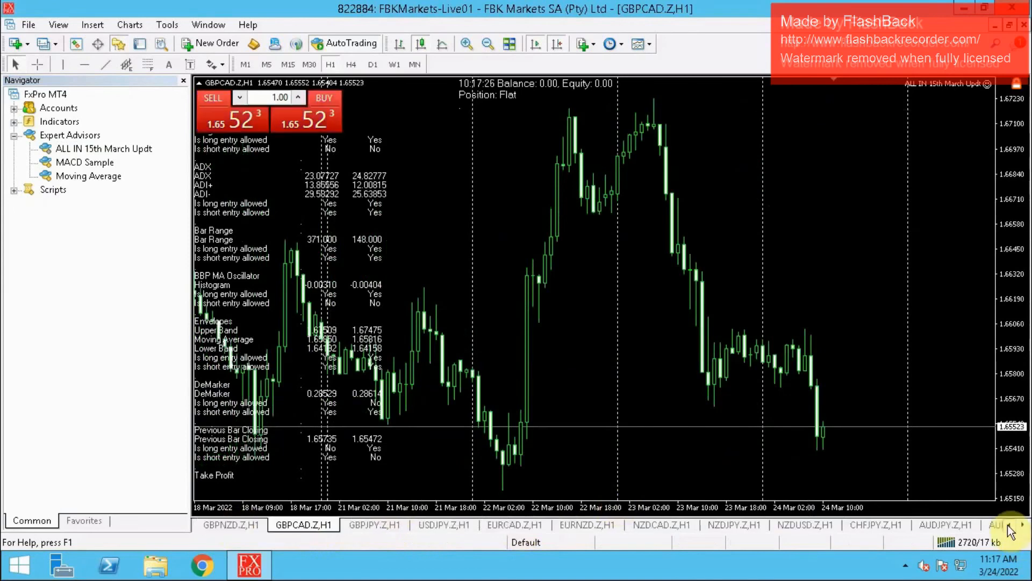
{"action": "left_click", "coordinate": [1009, 526]}
{"action": "left_click", "coordinate": [1008, 526]}
{"action": "left_click", "coordinate": [1009, 526]}
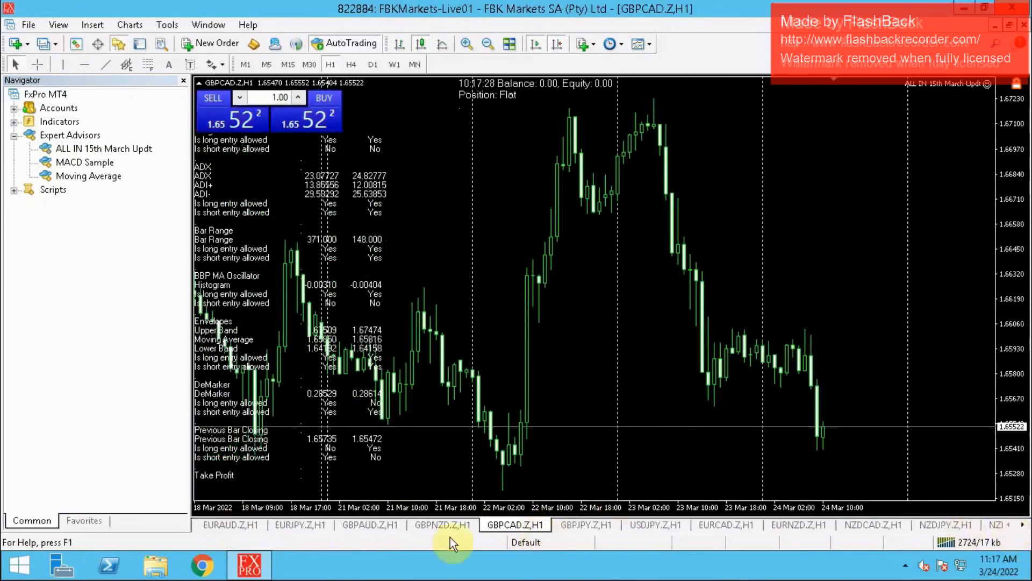
{"action": "left_click", "coordinate": [429, 522]}
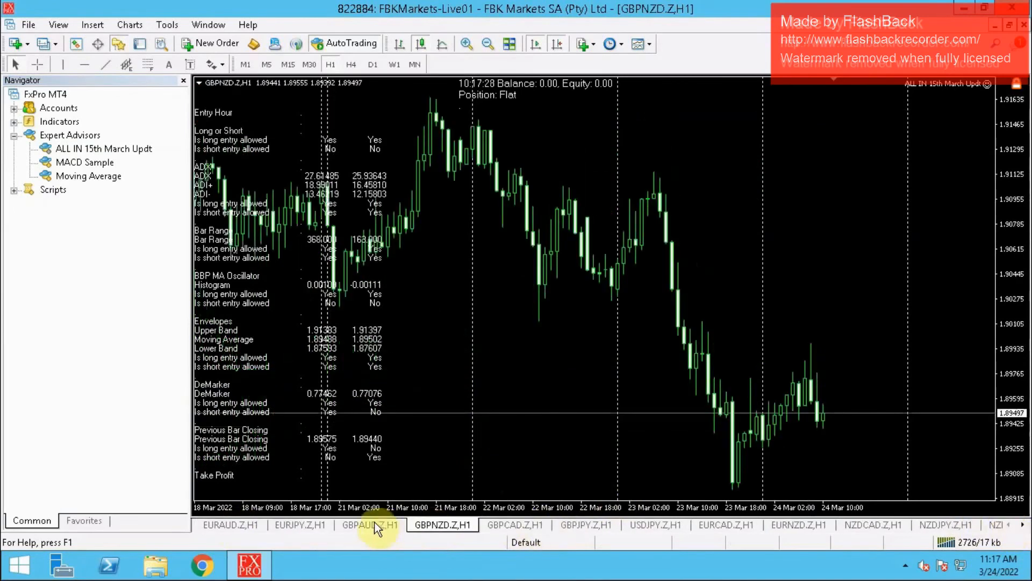
{"action": "left_click", "coordinate": [374, 522]}
{"action": "left_click", "coordinate": [318, 526]}
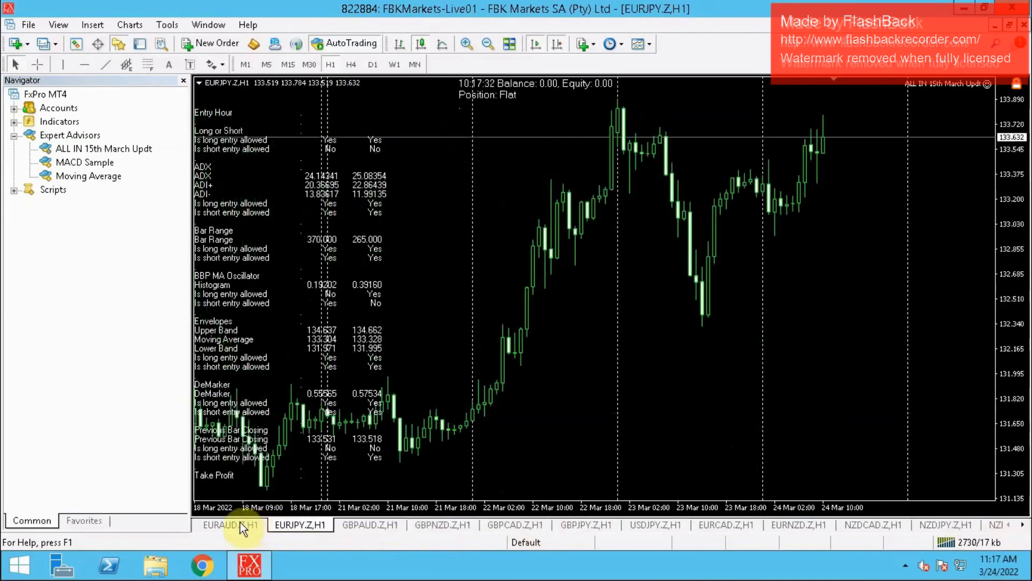
- Switch to the EURAUD.Z chart and close the Navigator to enlarge the chart area
{"action": "left_click", "coordinate": [239, 524]}
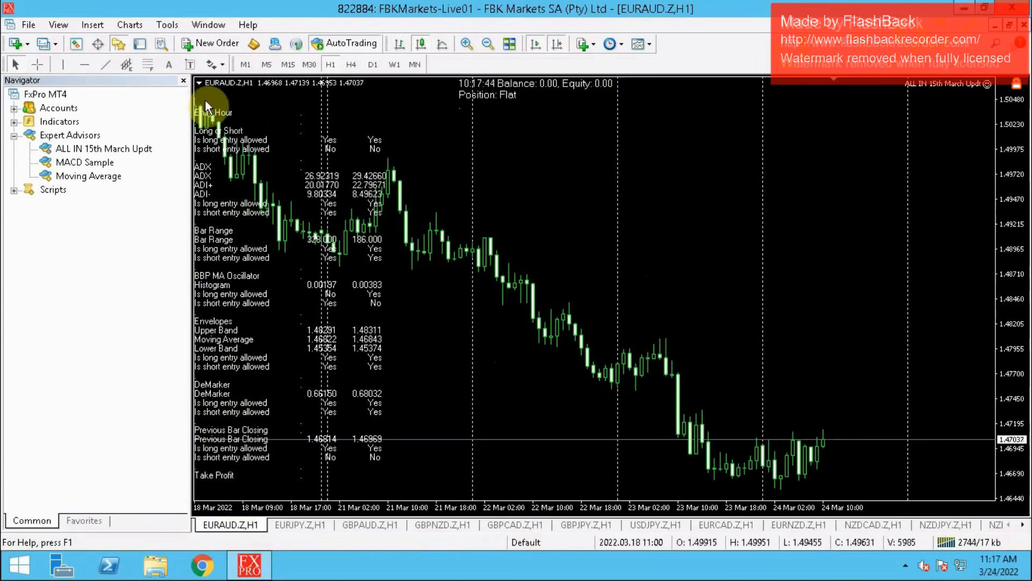
{"action": "left_click", "coordinate": [184, 82]}
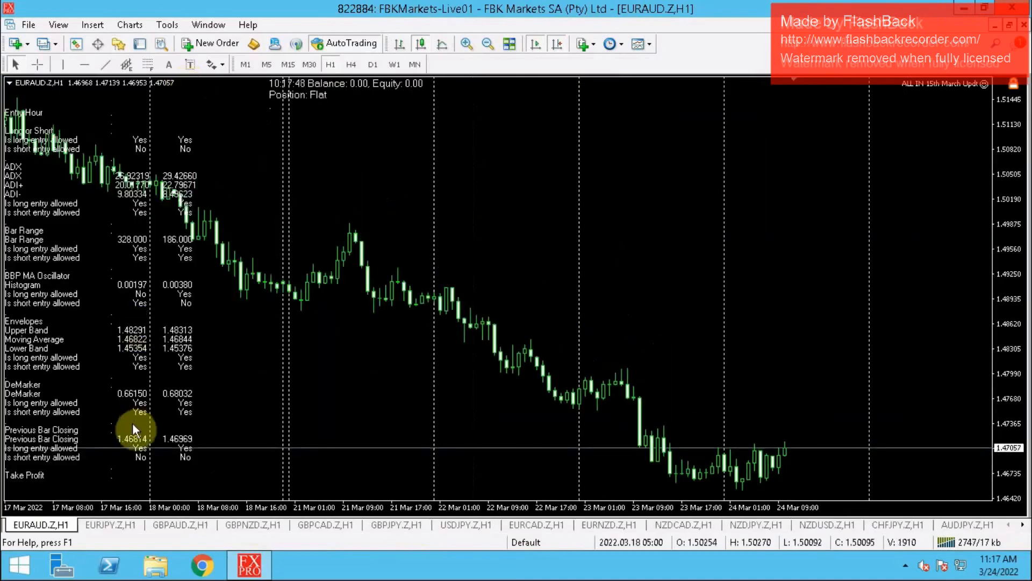
- Display the Terminal with the account's trades below the EURAUD.Z chart, and minimize the trading platform to reveal the server desktop
{"action": "left_click", "coordinate": [137, 43]}
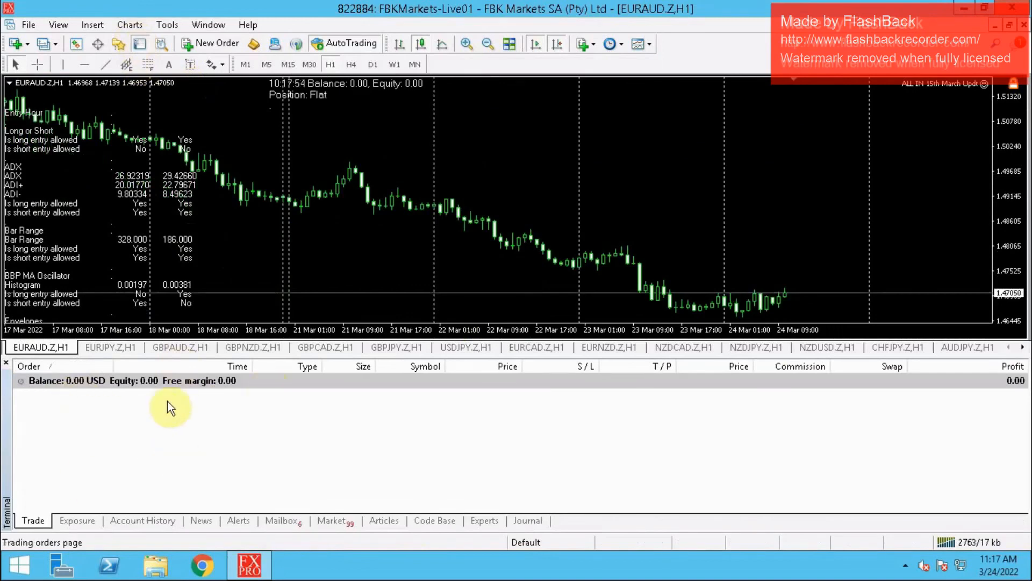
{"action": "left_click", "coordinate": [964, 16]}
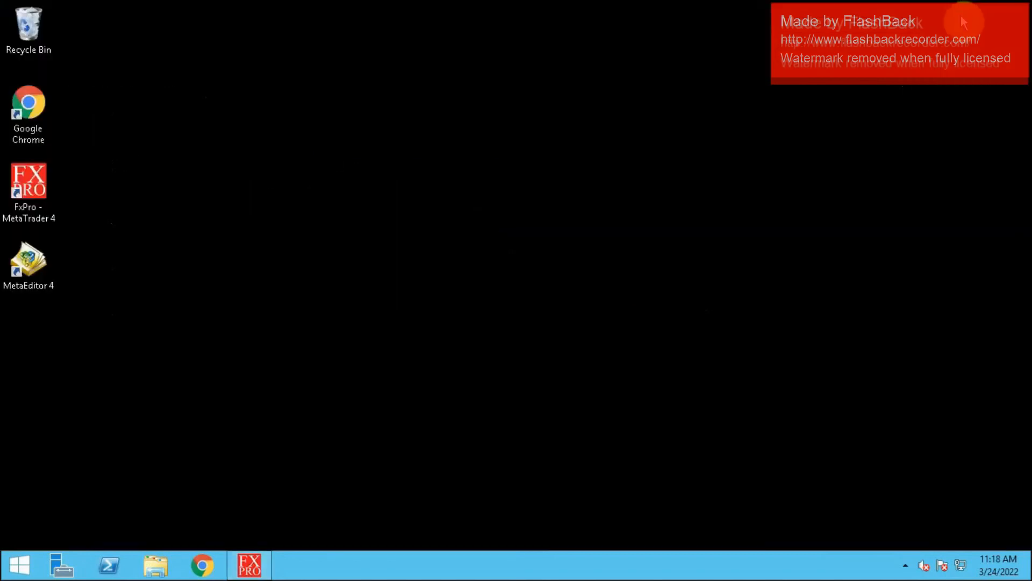
{"action": "mouse_move", "coordinate": [803, 3]}
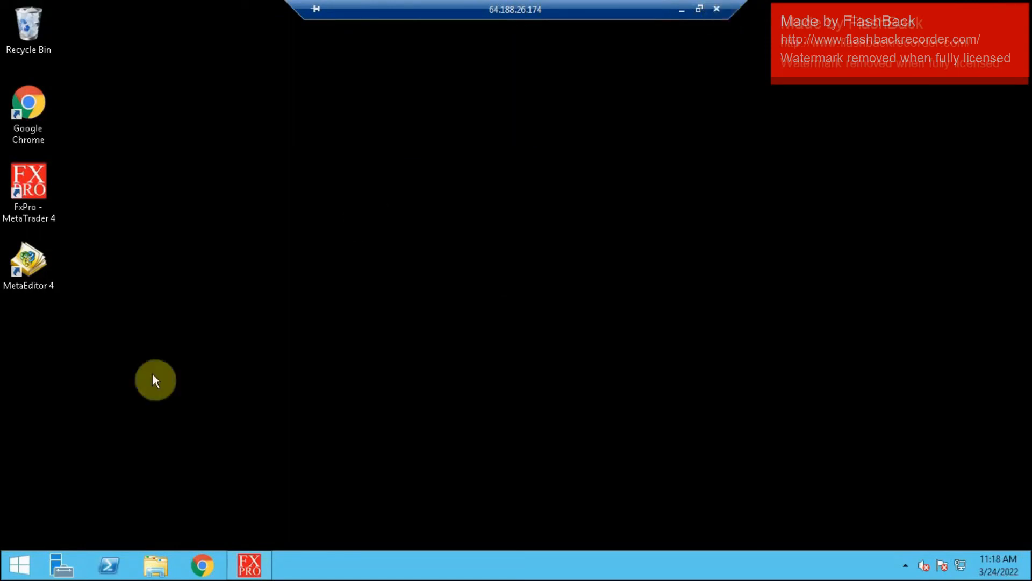
{"action": "left_click", "coordinate": [8, 569]}
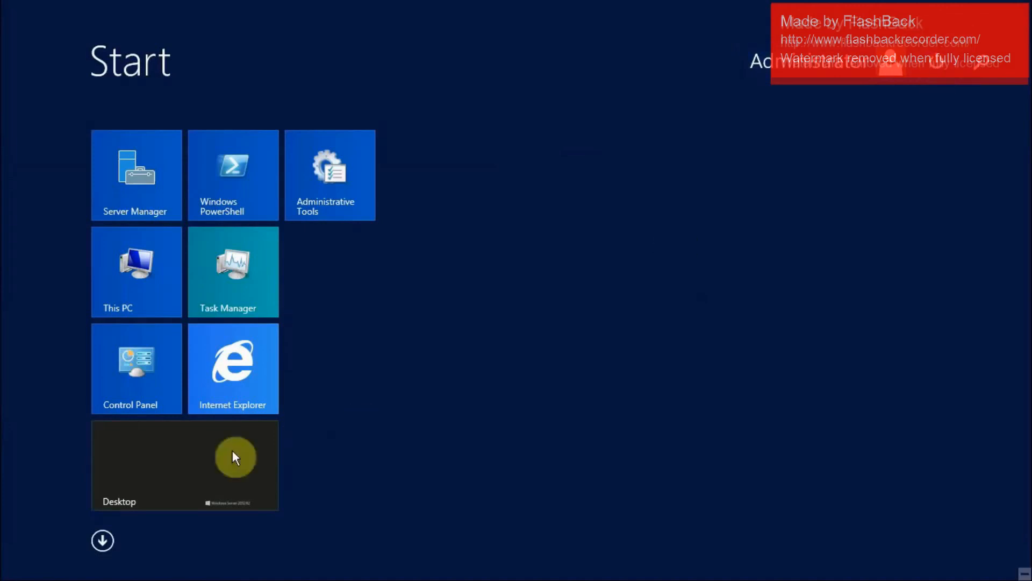
{"action": "left_click", "coordinate": [162, 486]}
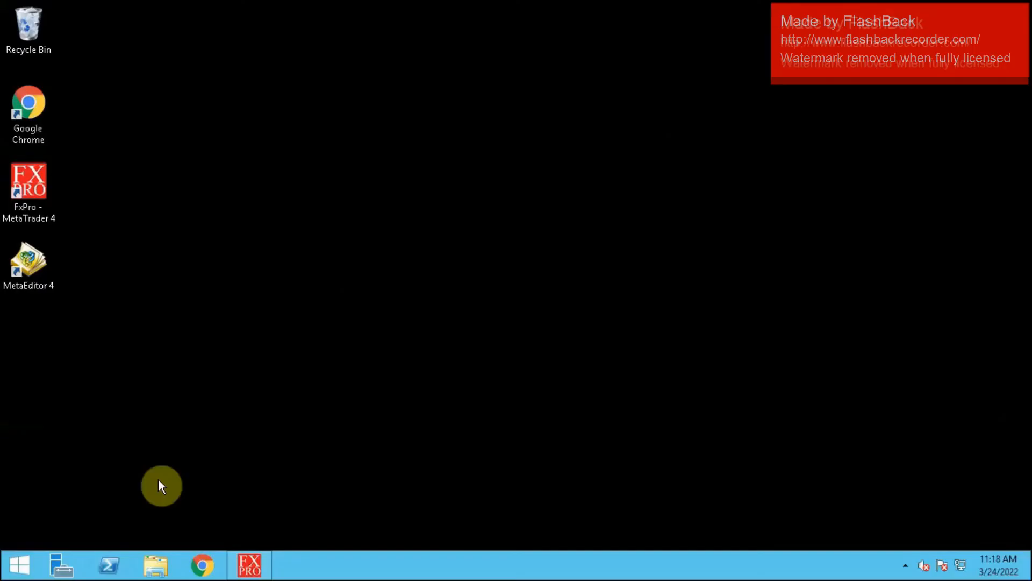
- Disconnect the Remote Desktop session so that its programs continue to run, and return to the local desktop
{"action": "mouse_move", "coordinate": [666, 2]}
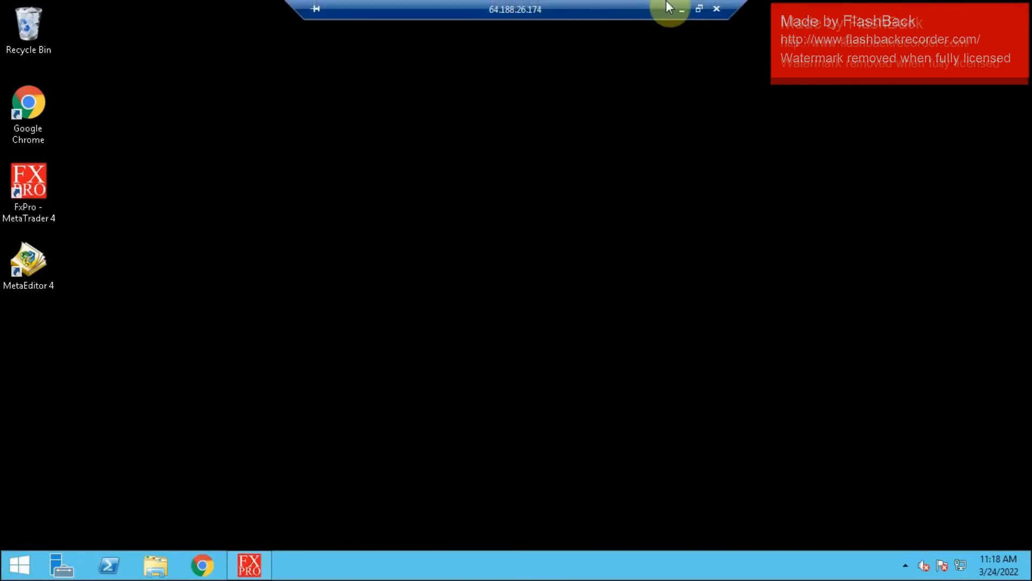
{"action": "left_click", "coordinate": [717, 8]}
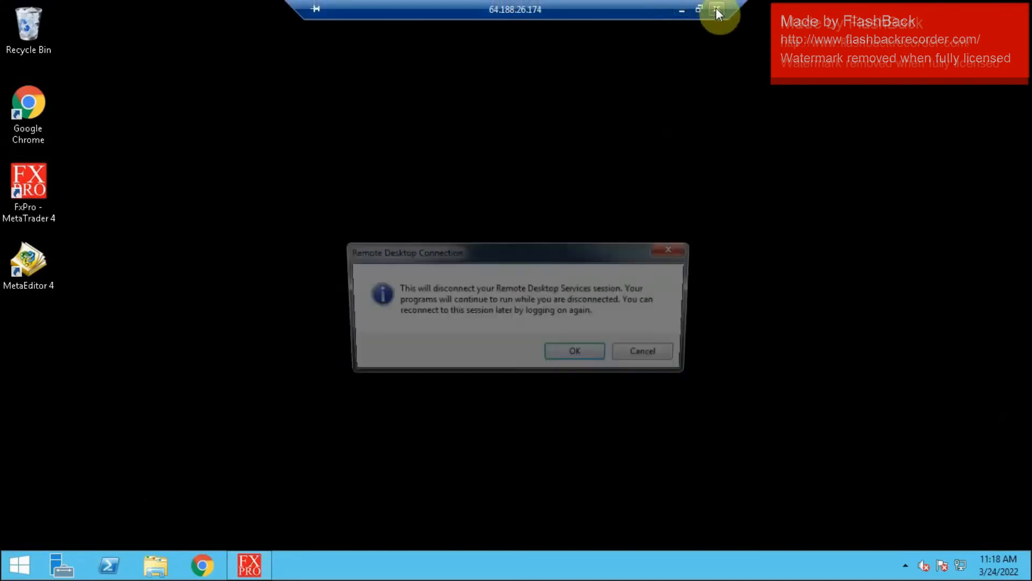
{"action": "left_click", "coordinate": [585, 358]}
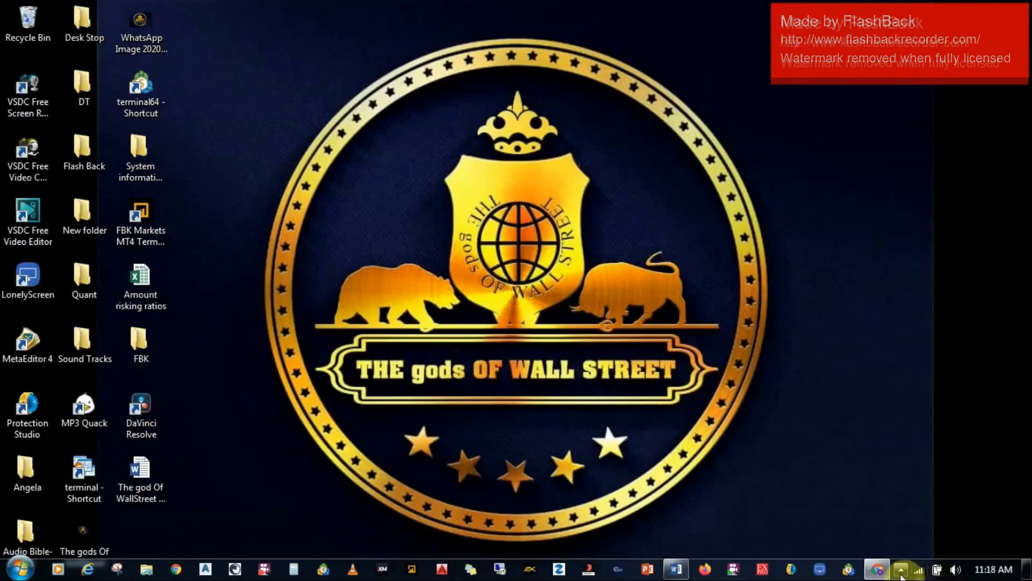
{"action": "left_click", "coordinate": [900, 570]}
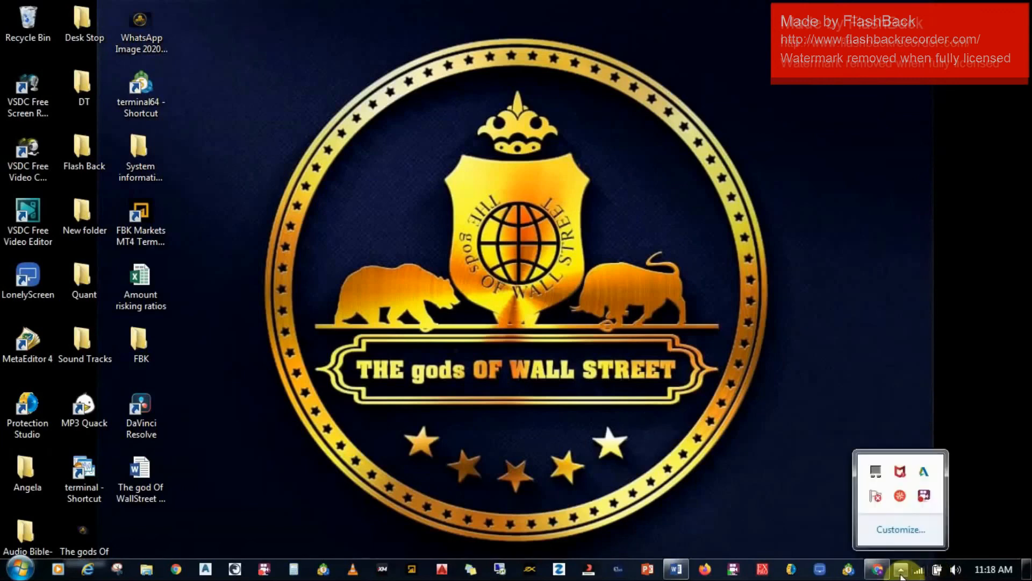
{"action": "right_click", "coordinate": [929, 493]}
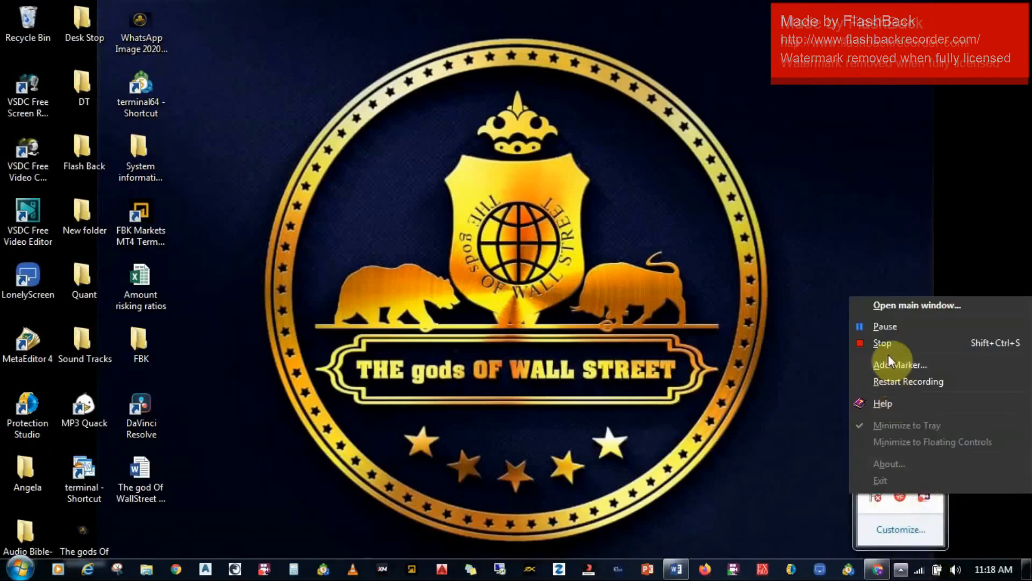